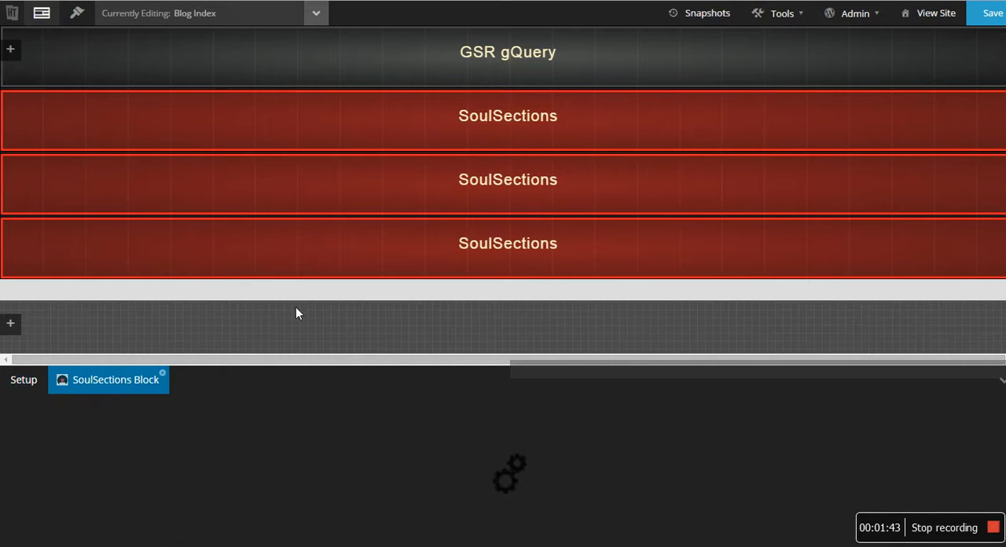
- In the first SoulSections block's section settings, set the SoulSection image to screen.png from the media library
left_click(63, 441)
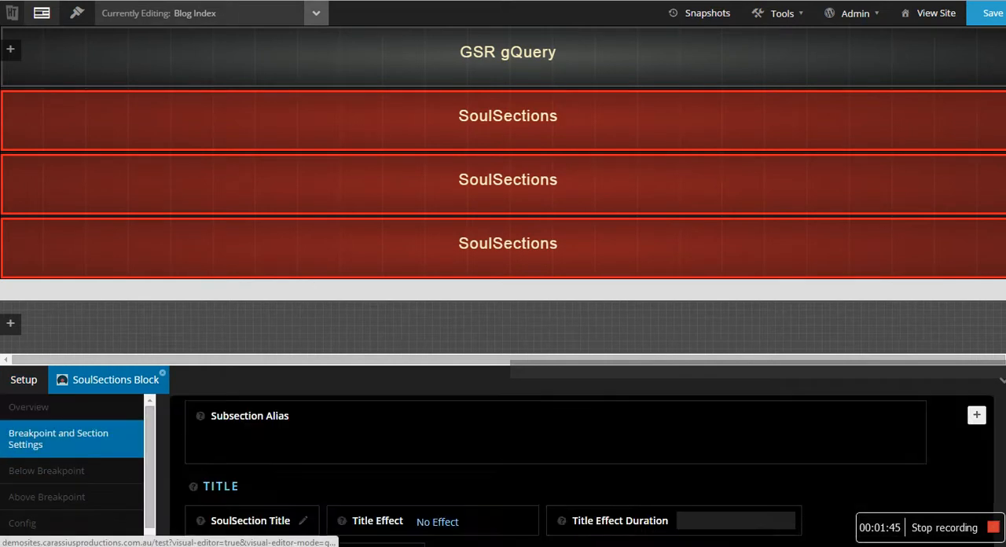
scroll(287, 466, "down", 1)
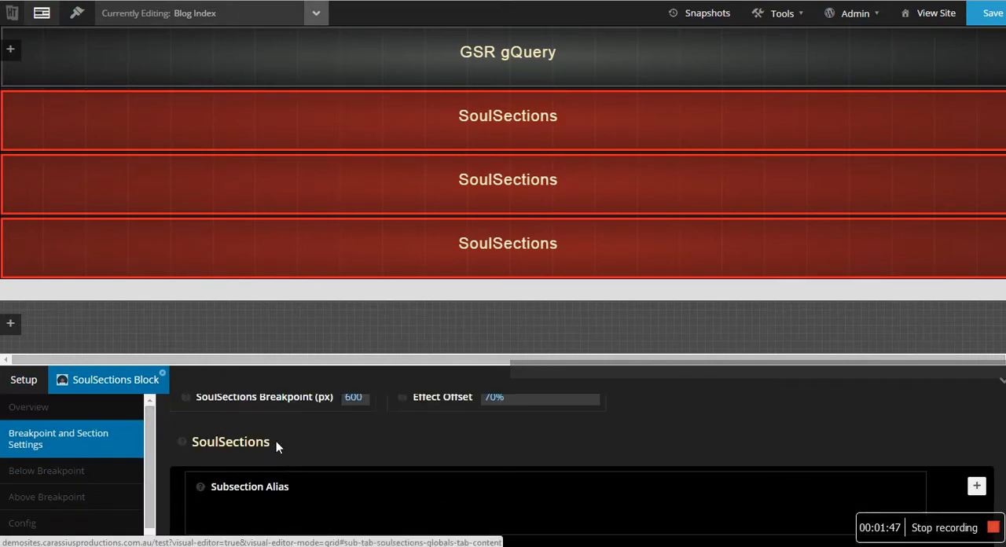
scroll(294, 474, "down", 2)
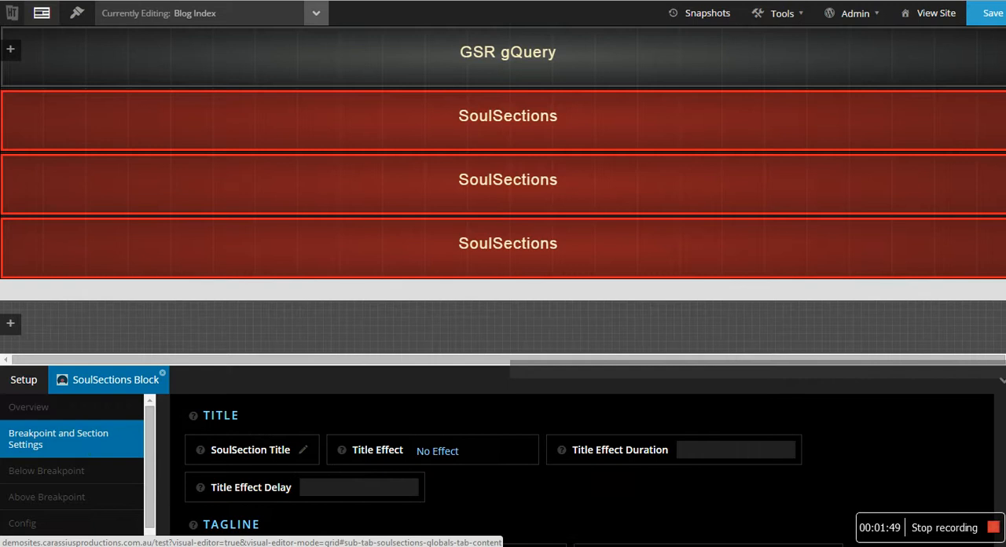
left_click(218, 1)
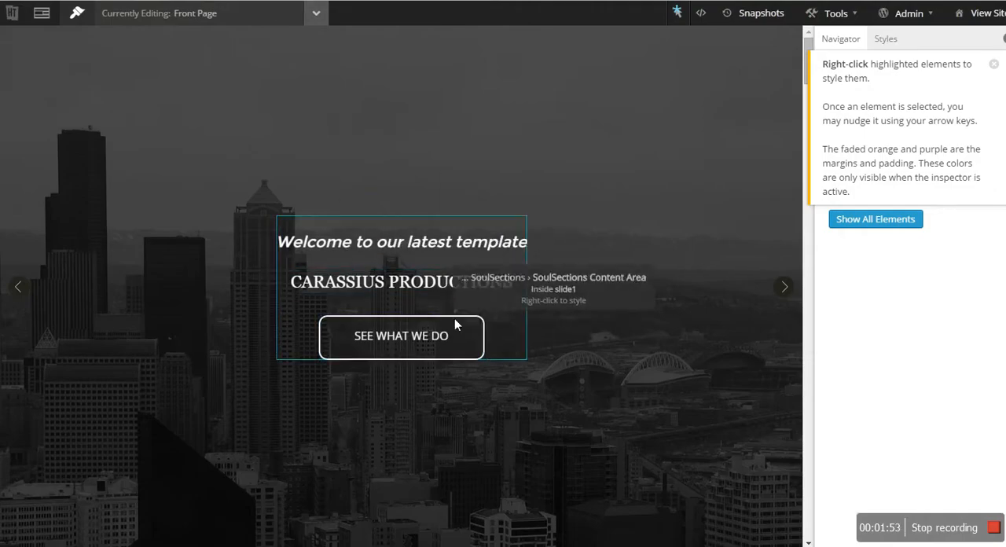
scroll(451, 353, "down", 3)
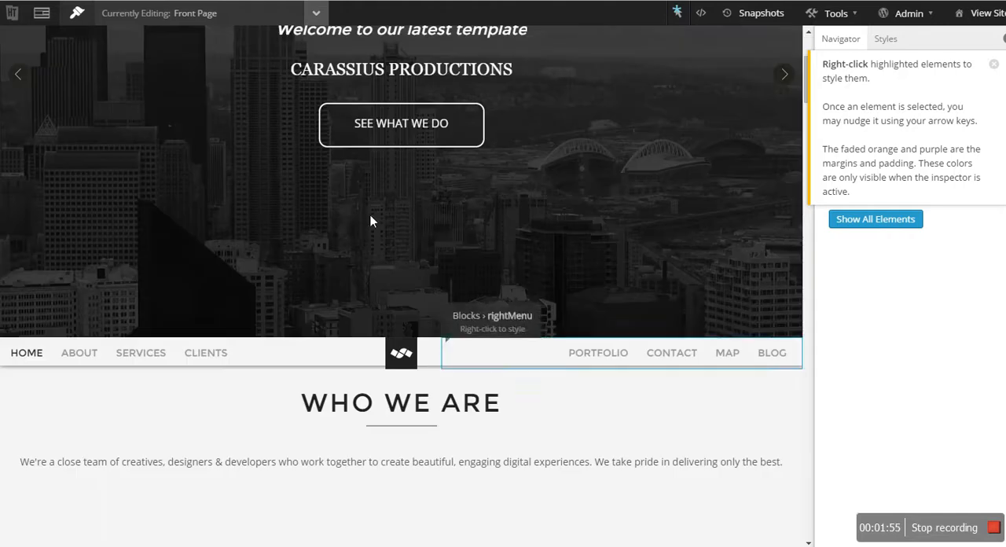
left_click(210, 1)
scroll(298, 460, "down", 5)
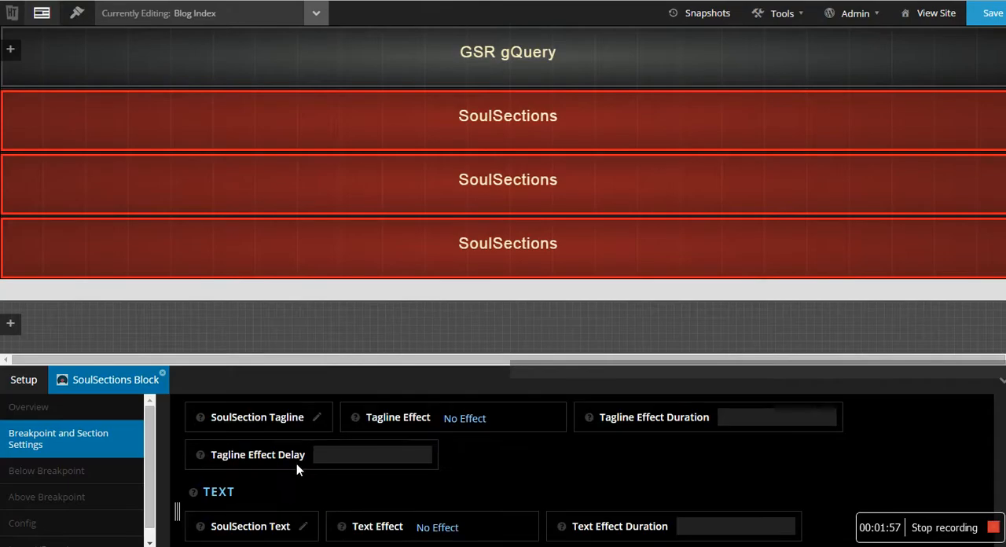
left_click(358, 491)
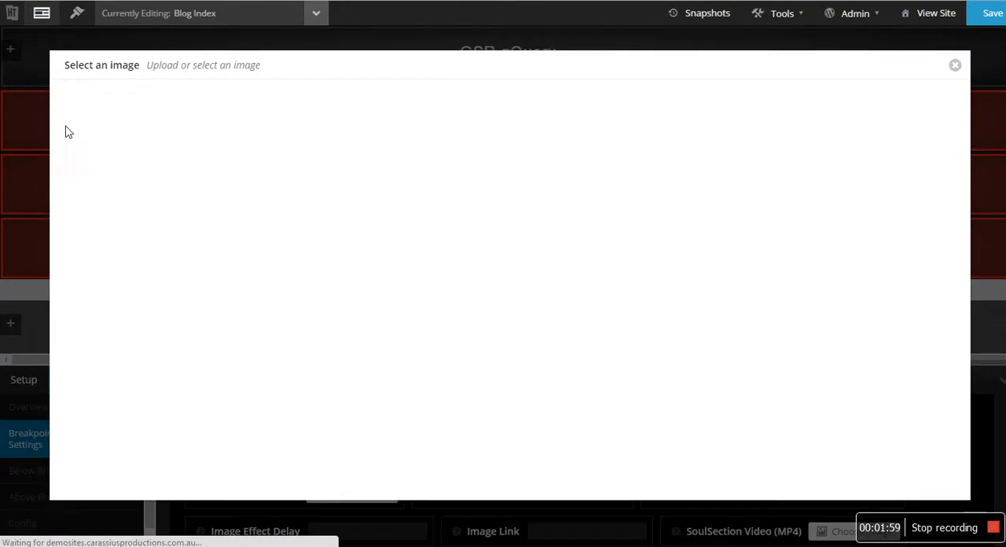
left_click(102, 204)
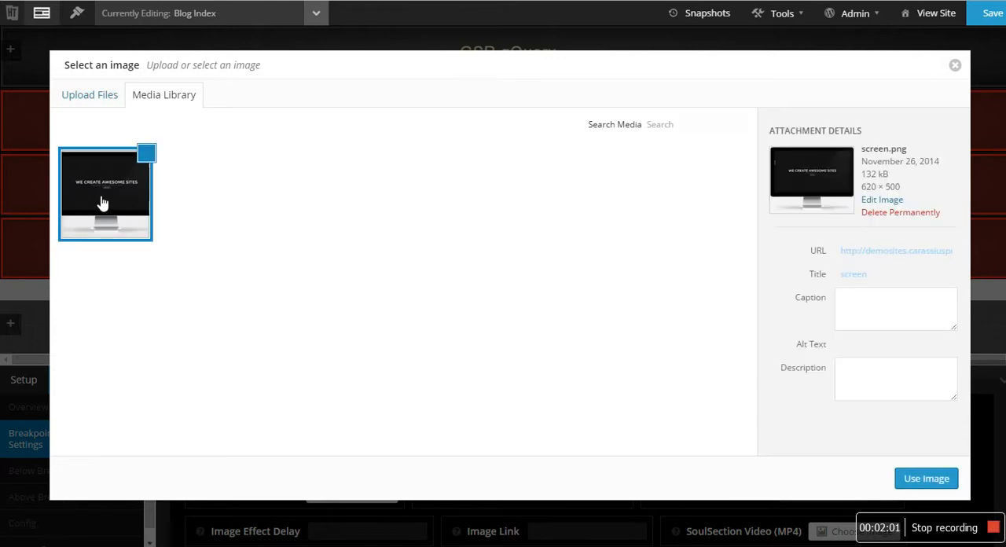
left_click(931, 477)
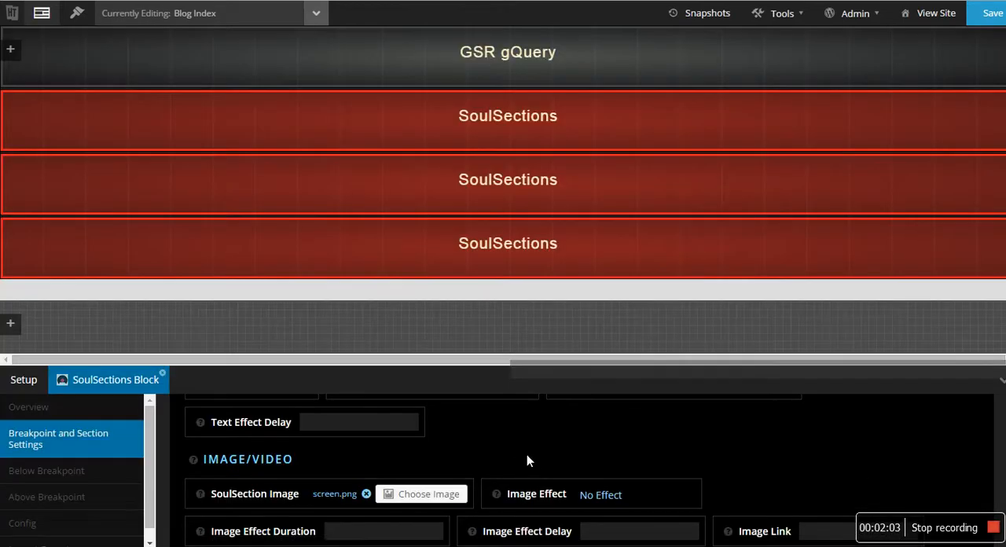
- Set the block's image effect to Fade In Left with an effect duration of 1s
scroll(417, 472, "down", 2)
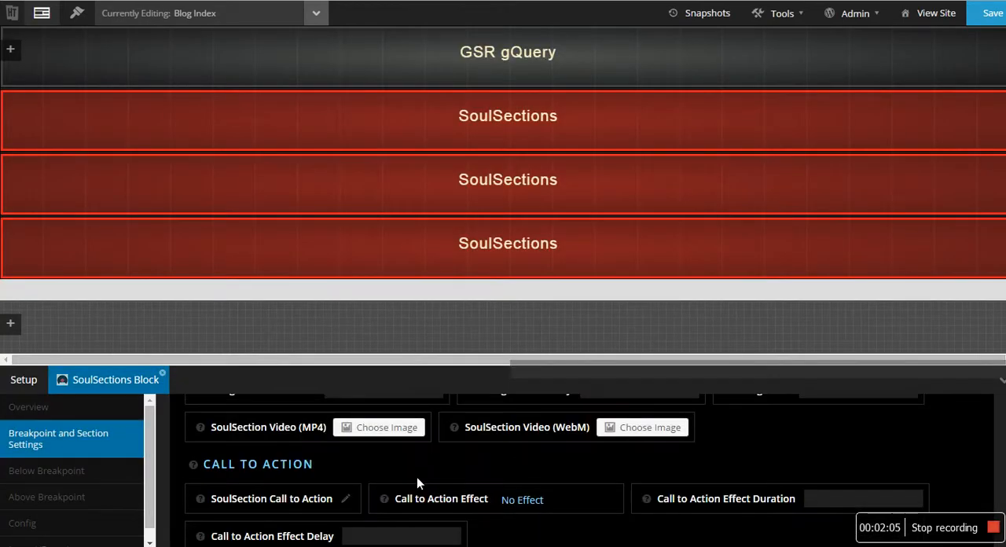
scroll(416, 477, "up", 1)
left_click(608, 429)
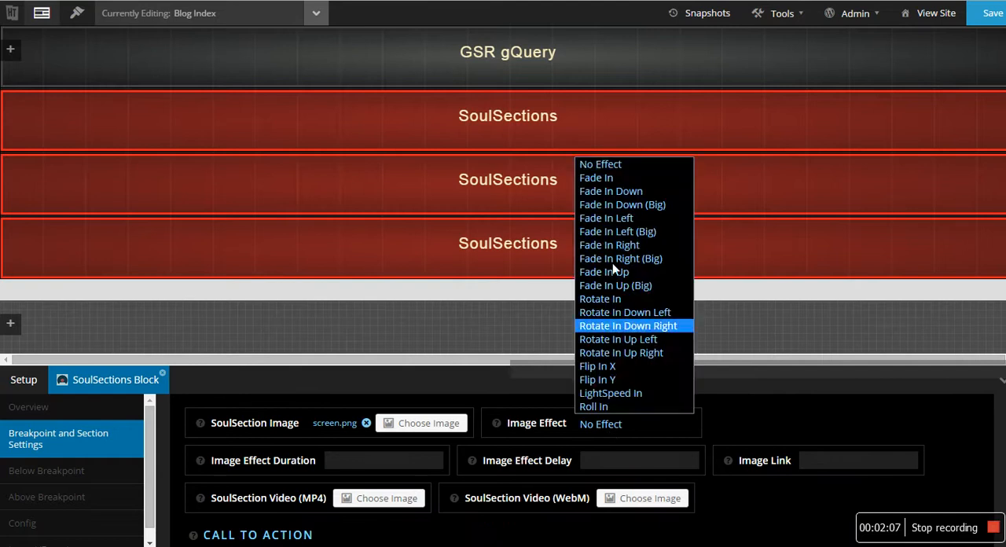
left_click(617, 143)
left_click(616, 424)
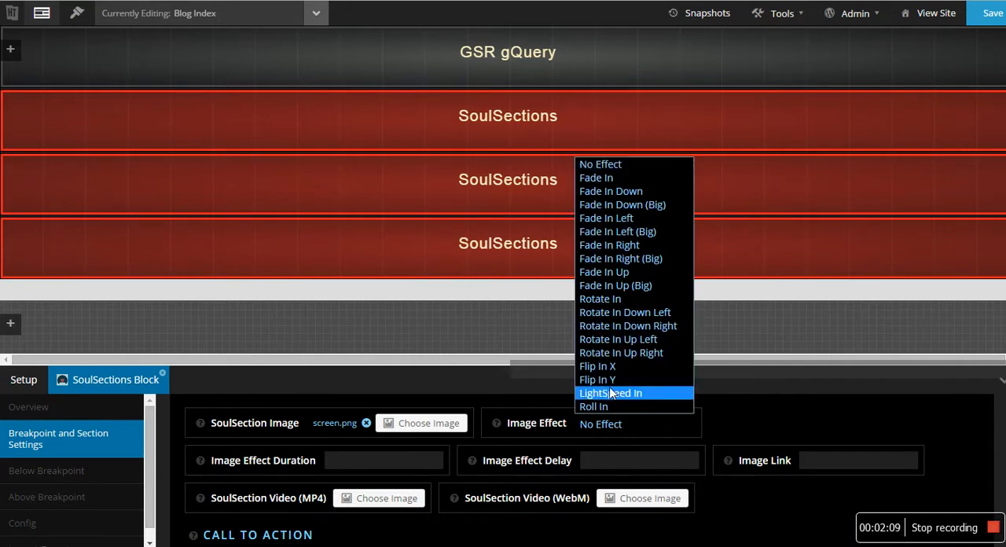
left_click(632, 219)
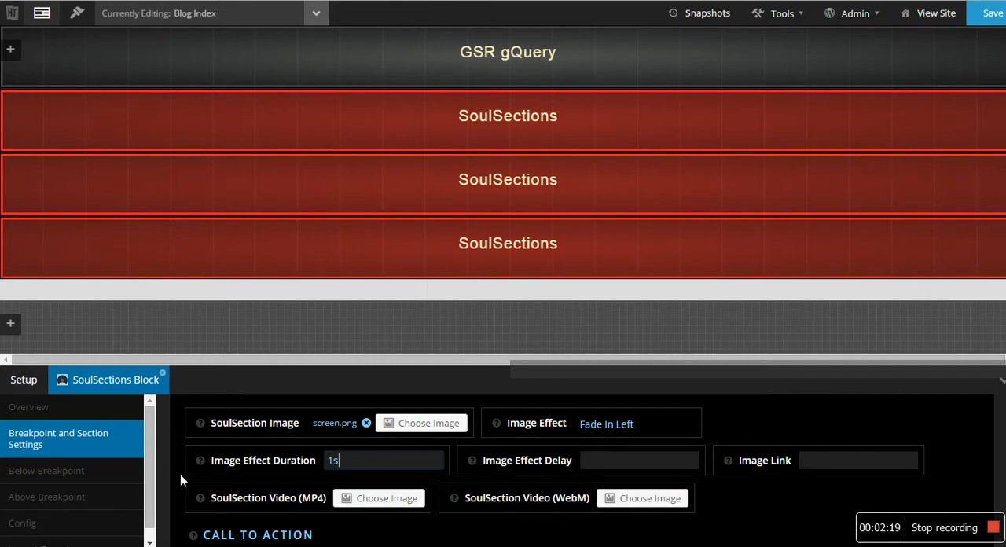
- Set the block's section style to Image Only both above and below the breakpoint
left_click(86, 495)
scroll(210, 456, "up", 5)
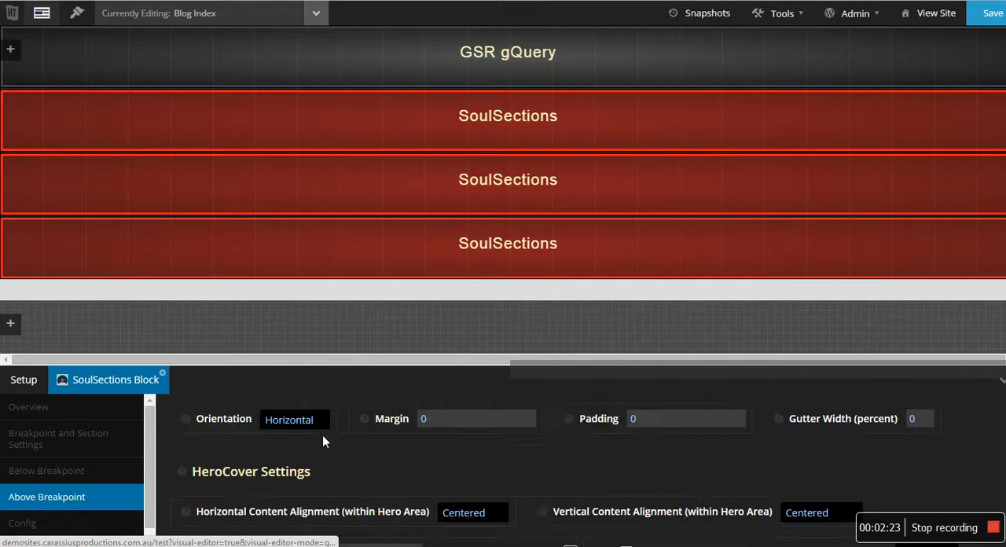
scroll(342, 480, "up", 2)
left_click(391, 466)
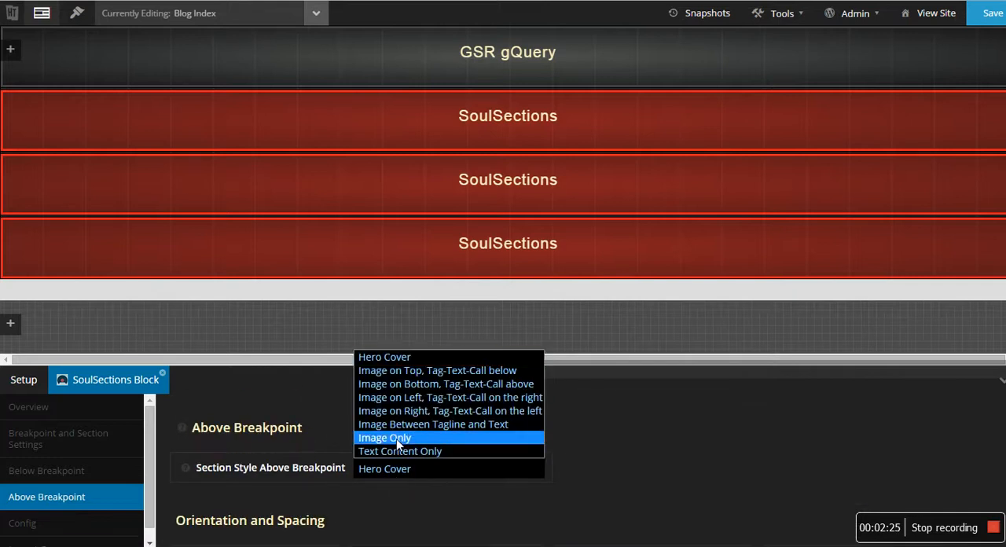
left_click(396, 438)
left_click(96, 478)
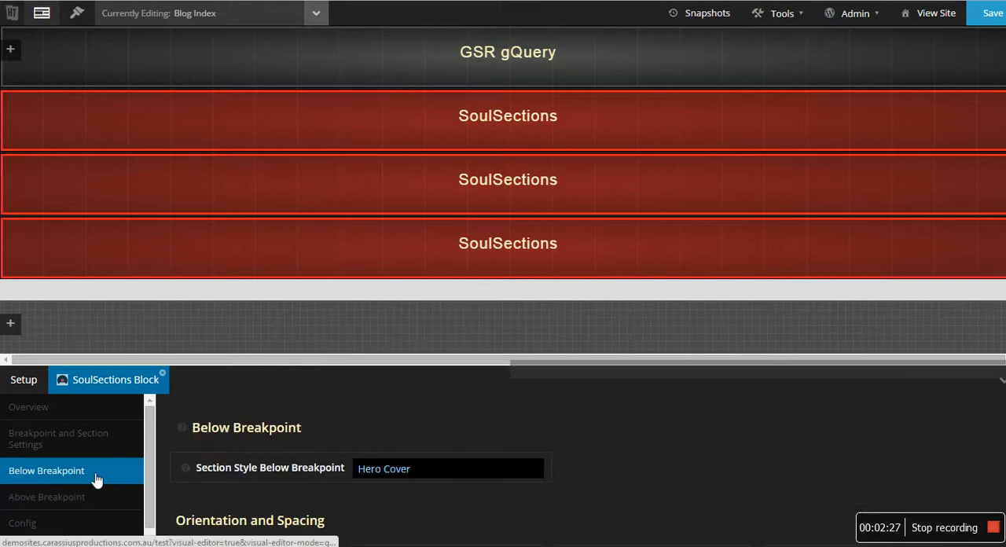
left_click(393, 470)
left_click(401, 442)
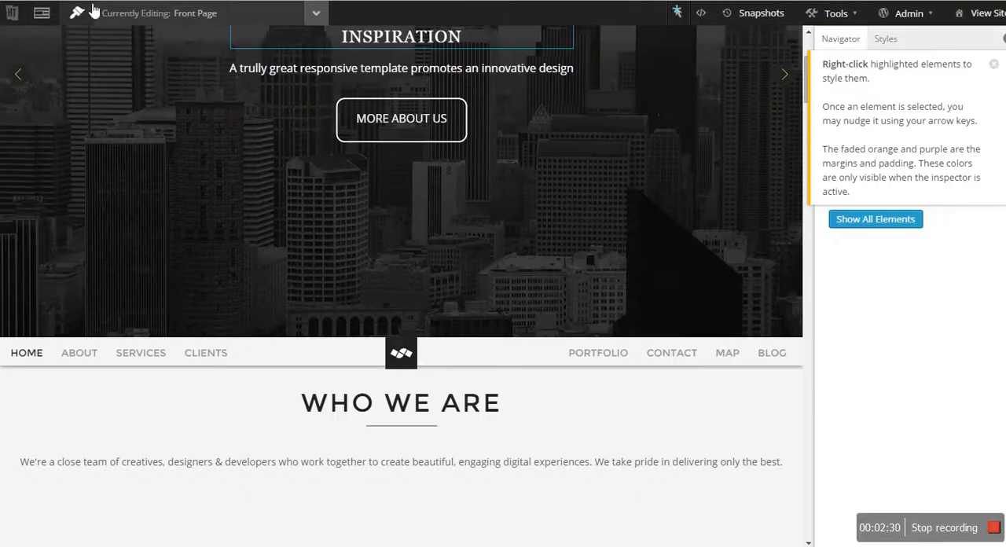
- Check the leftScreen block's settings in the Front Page layout, and return to review the Blog Index block's breakpoint settings
left_click(43, 13)
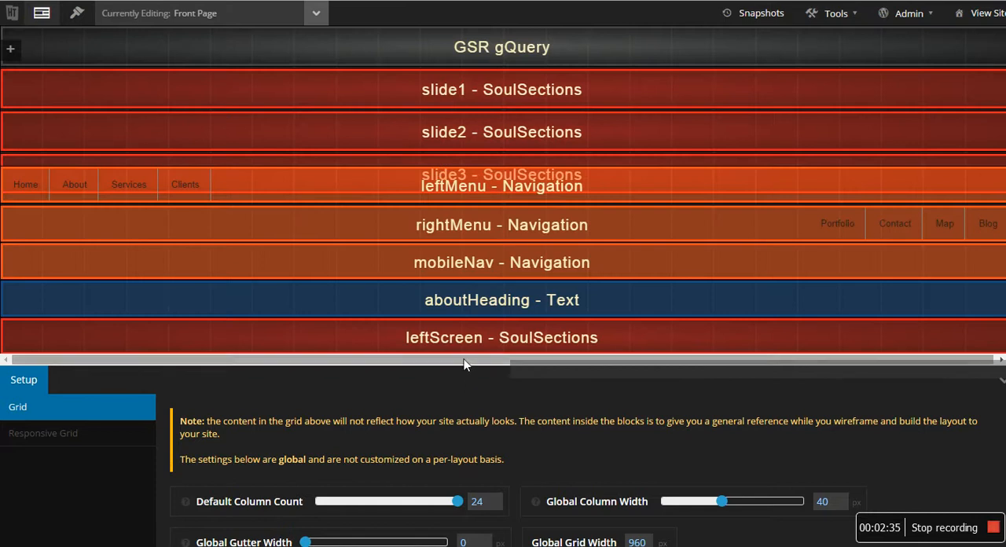
right_click(466, 340)
left_click(496, 367)
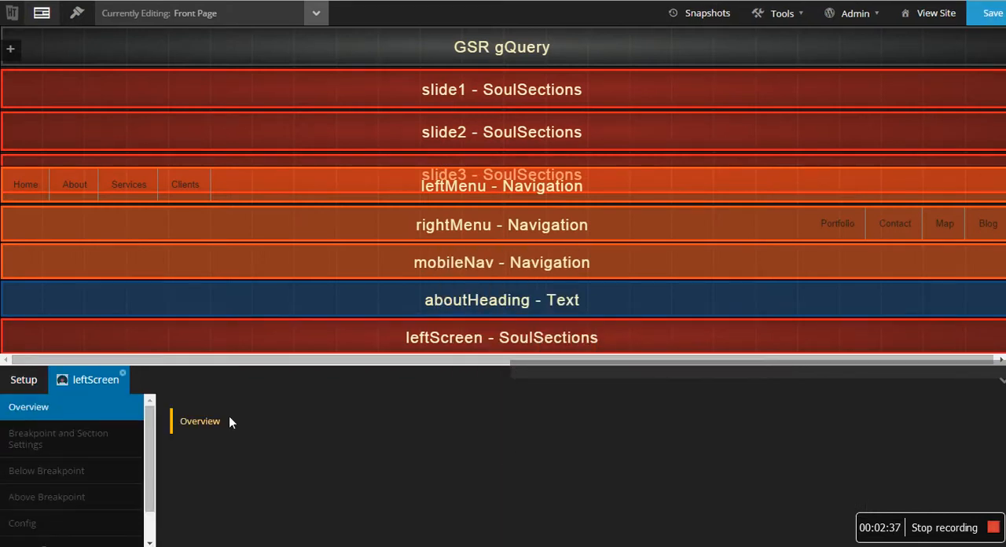
left_click(79, 470)
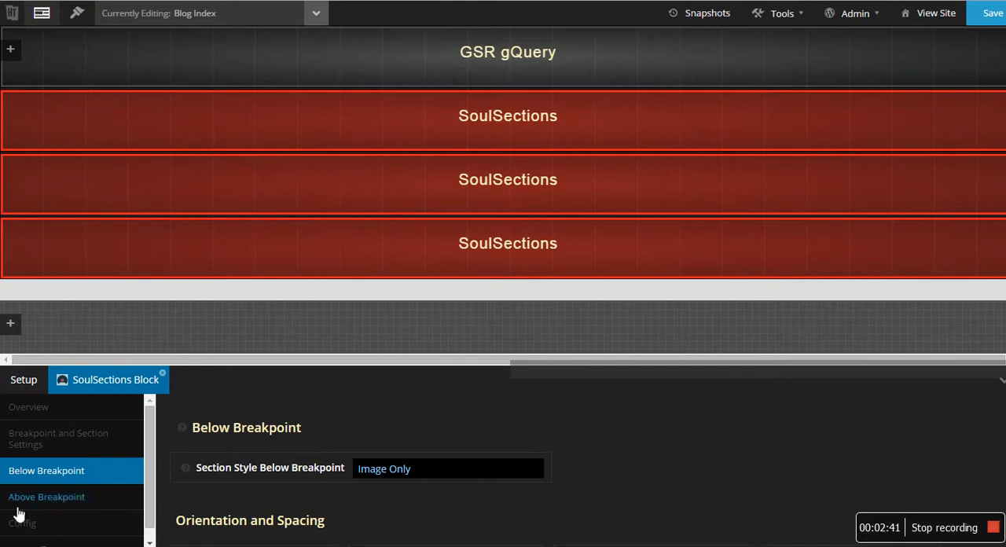
left_click(63, 497)
left_click(56, 470)
left_click(55, 449)
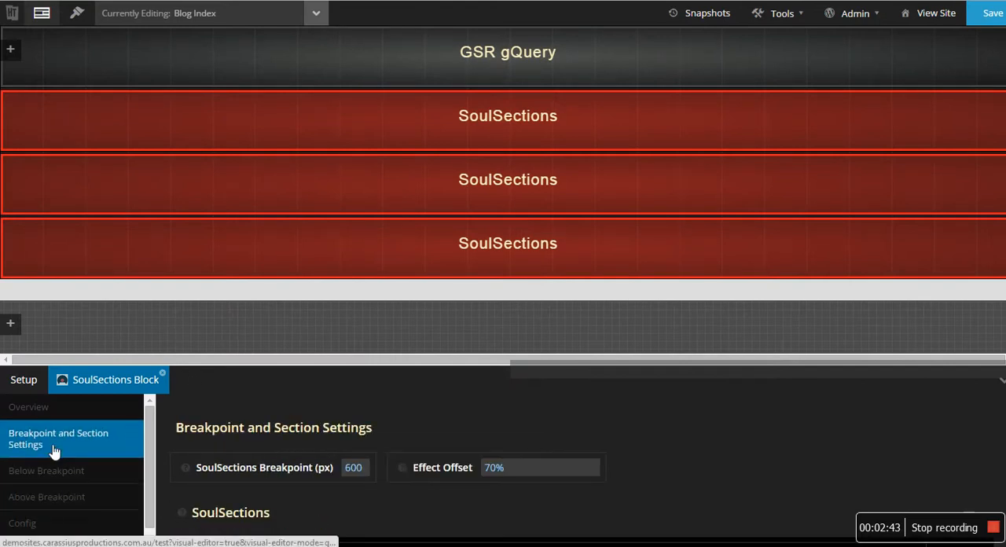
- Set the first SoulSections block's alias to slide1
right_click(472, 149)
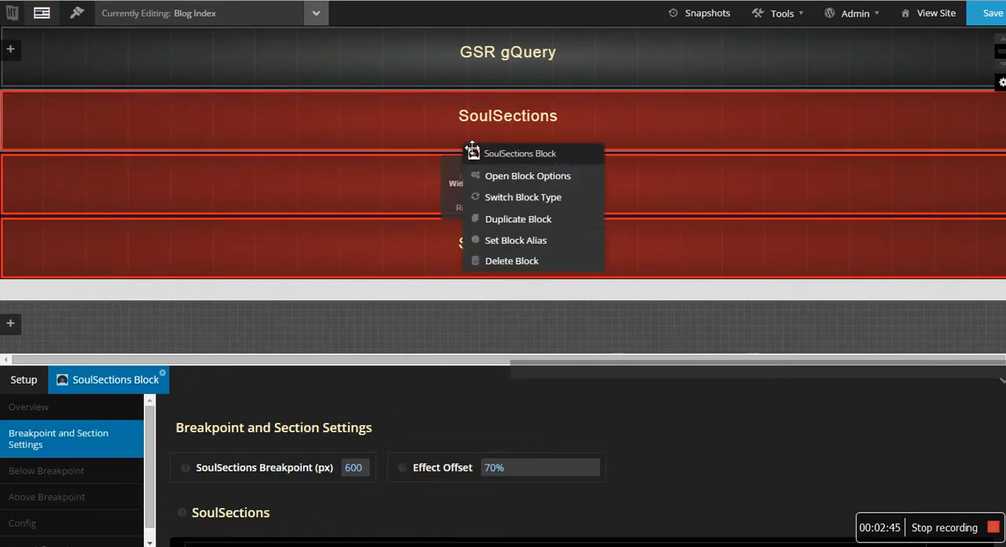
left_click(539, 242)
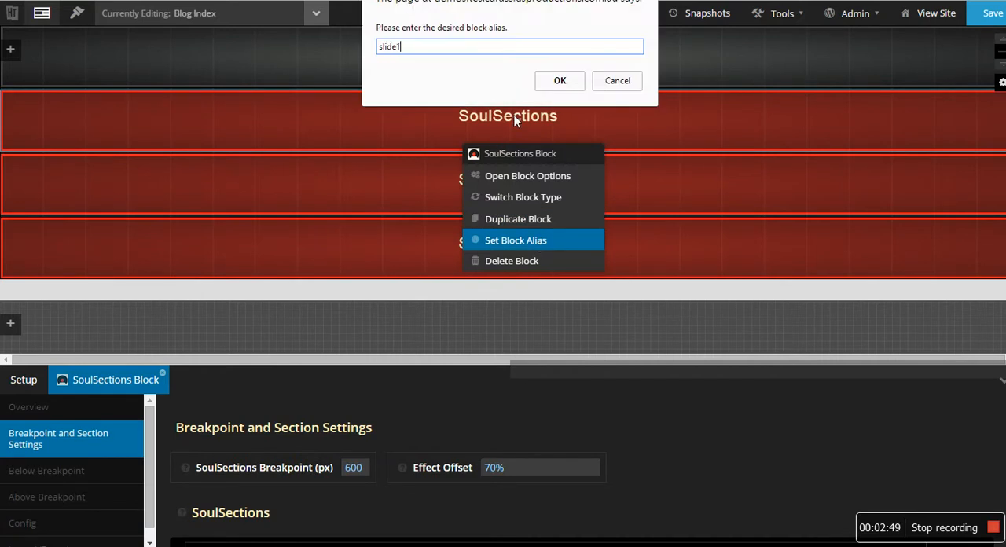
type("slide1")
left_click(559, 81)
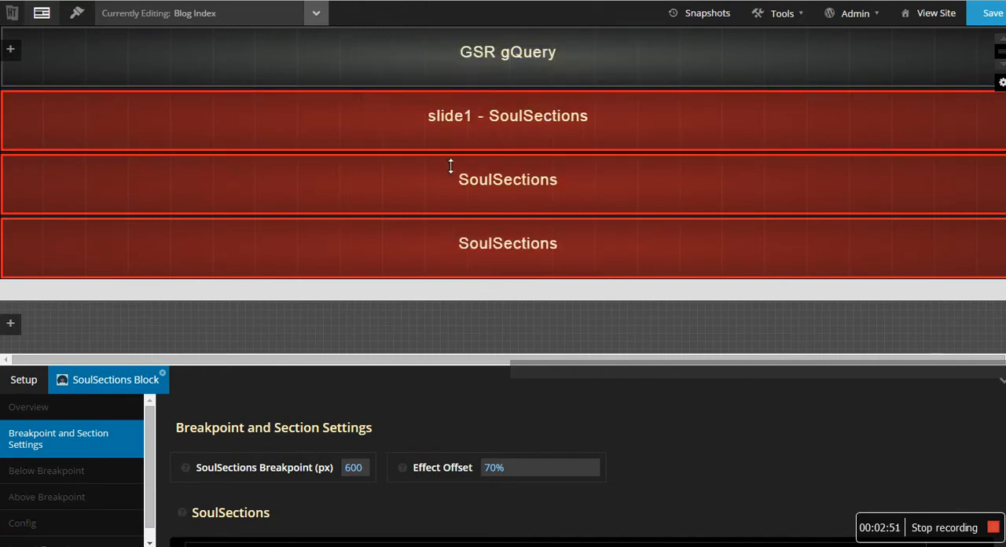
- Set the first SoulSections block's alias to leftScreen
right_click(511, 121)
left_click(565, 223)
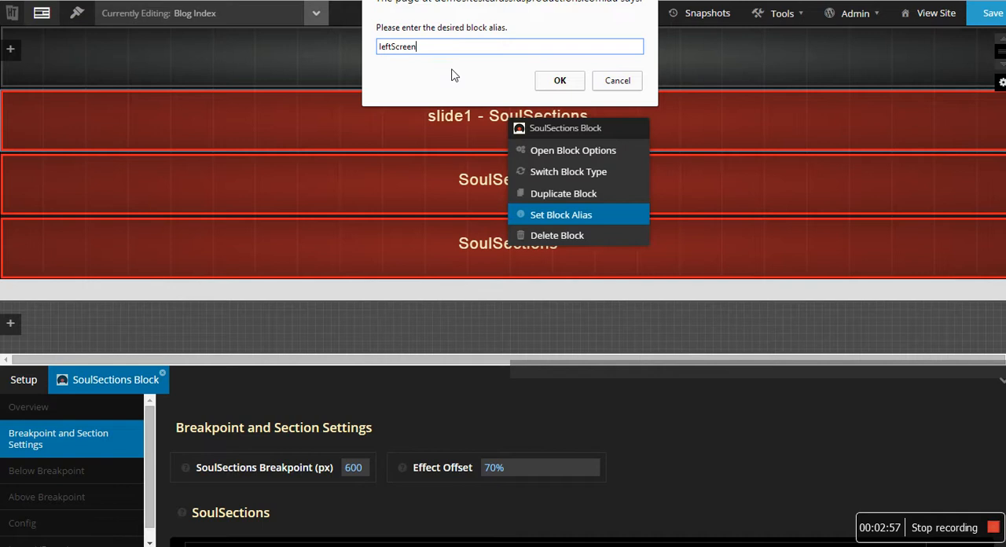
left_click(559, 81)
- Set the second SoulSections block's alias to middleScreen
right_click(493, 190)
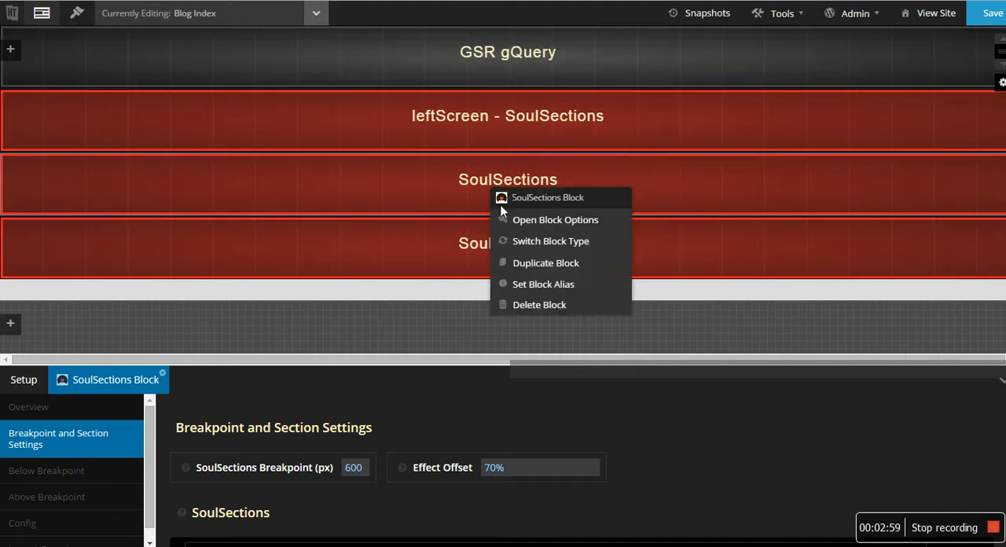
left_click(541, 283)
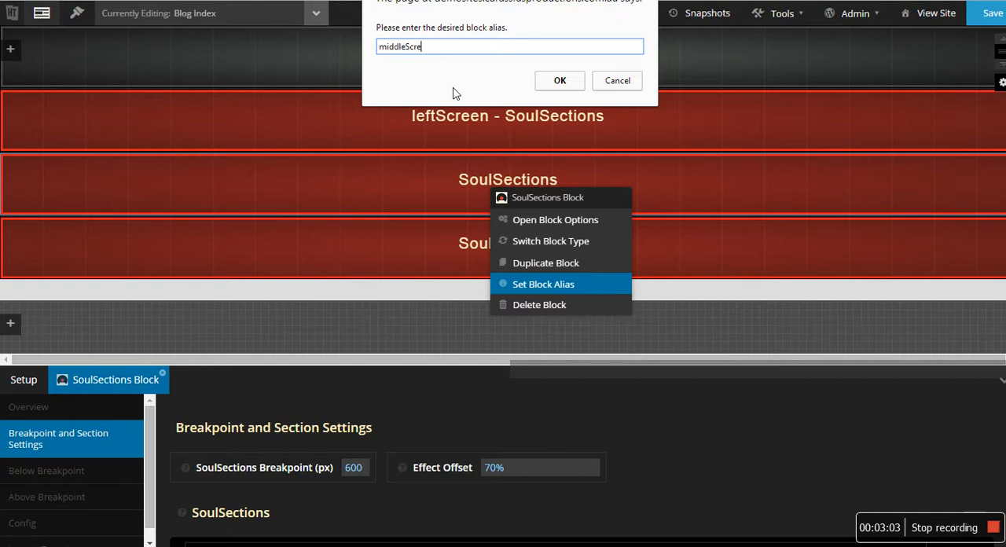
left_click(559, 80)
- Set the third SoulSections block's alias to rightScreen
right_click(473, 247)
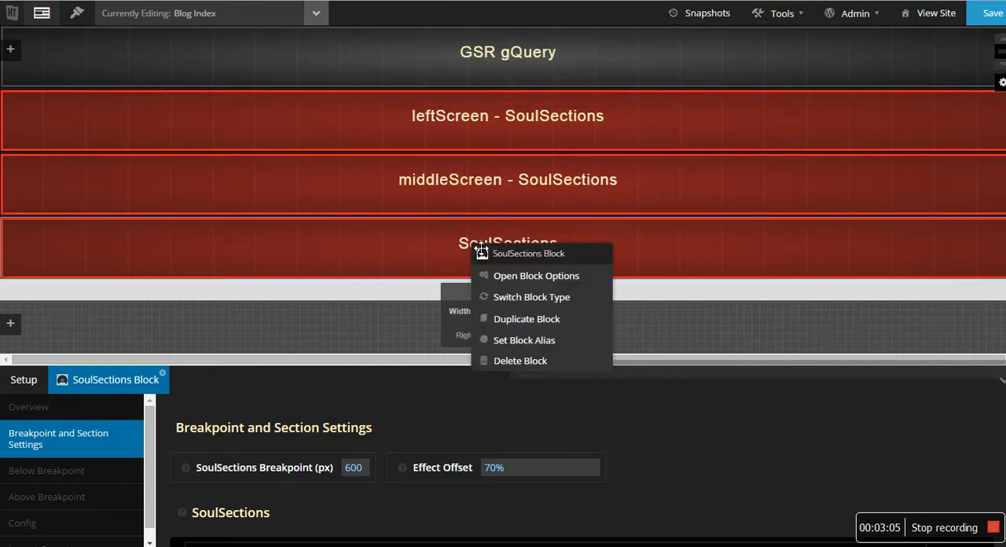
left_click(544, 343)
type("rightSc")
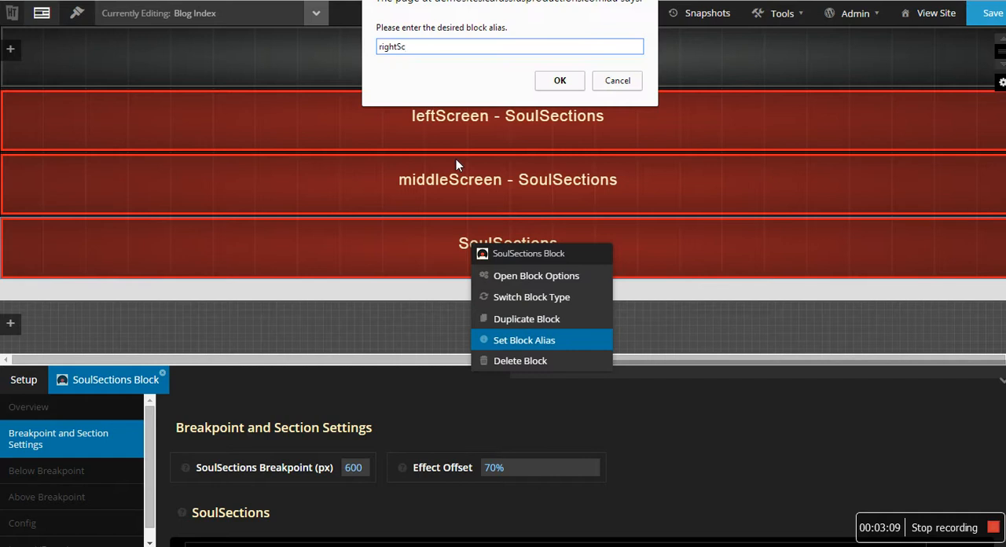
type("reen")
key("Return")
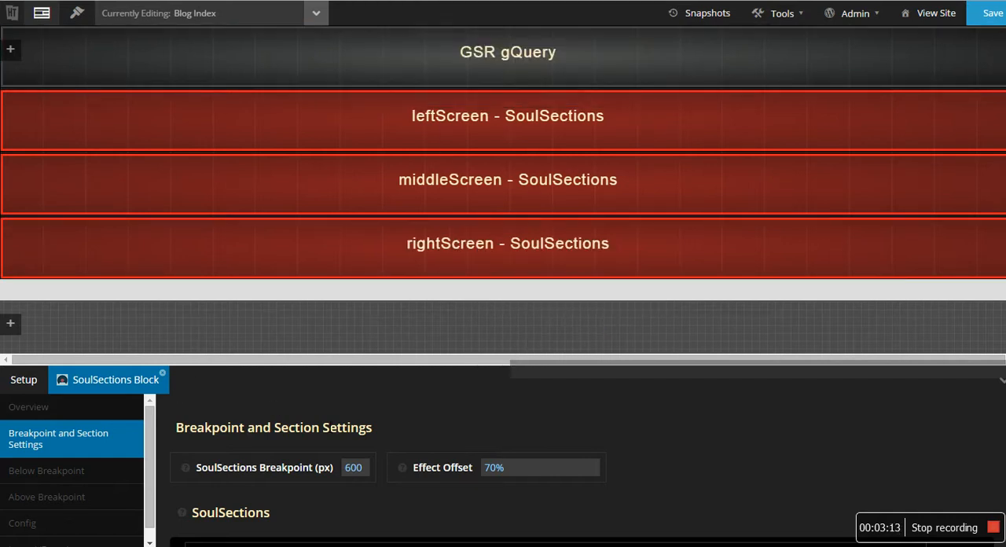
- Close the first block's options and set the middleScreen block's SoulSection image to screen.png in its section settings
left_click(162, 374)
right_click(457, 209)
left_click(495, 224)
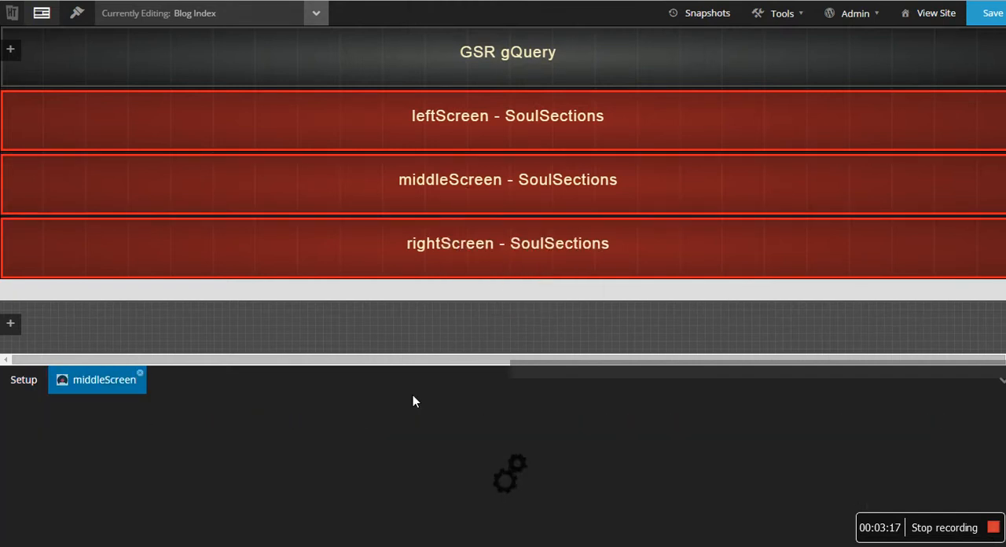
left_click(96, 442)
scroll(286, 465, "down", 3)
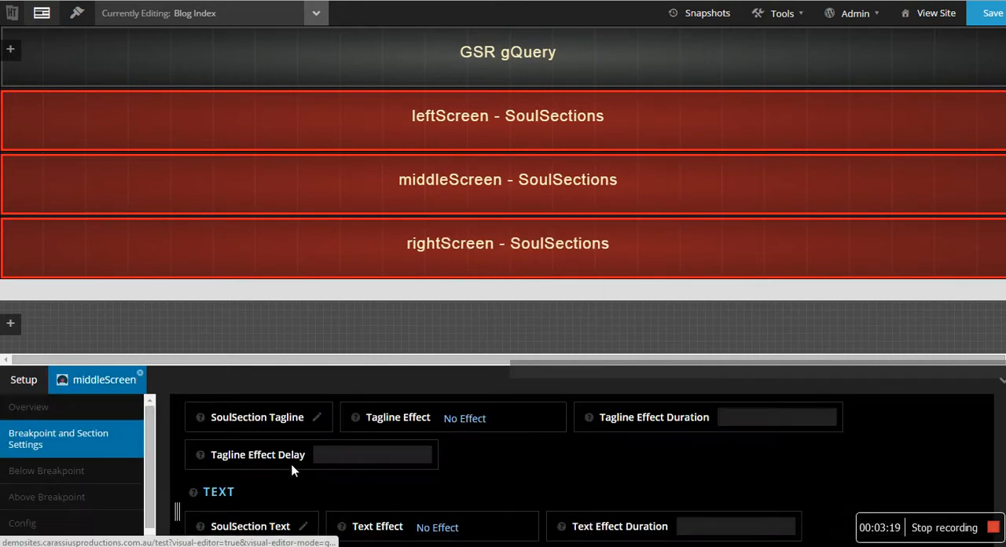
scroll(293, 467, "down", 3)
left_click(348, 493)
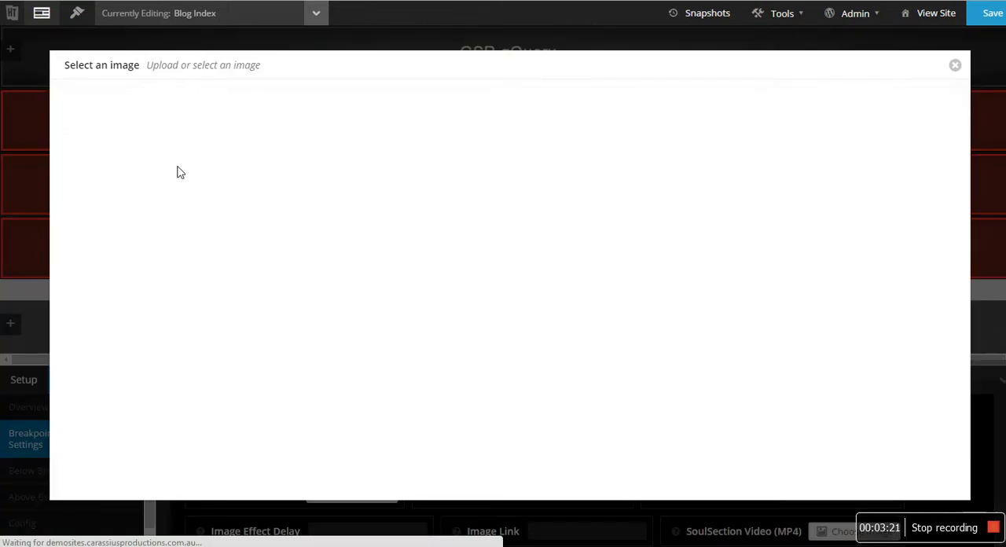
left_click(911, 481)
- Set the middleScreen block's image effect to Fade In Up and its image effect duration to 1s
scroll(603, 447, "down", 2)
left_click(605, 424)
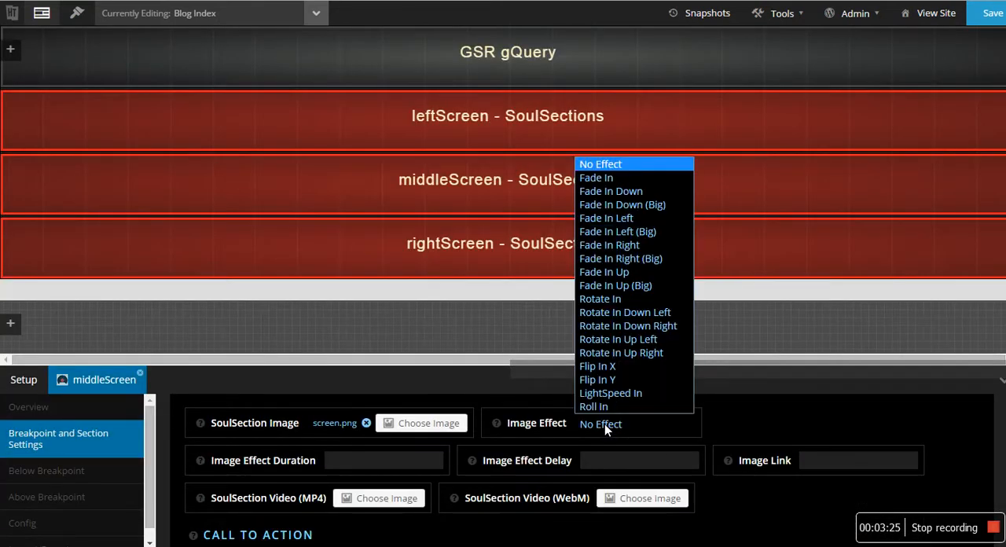
left_click(605, 272)
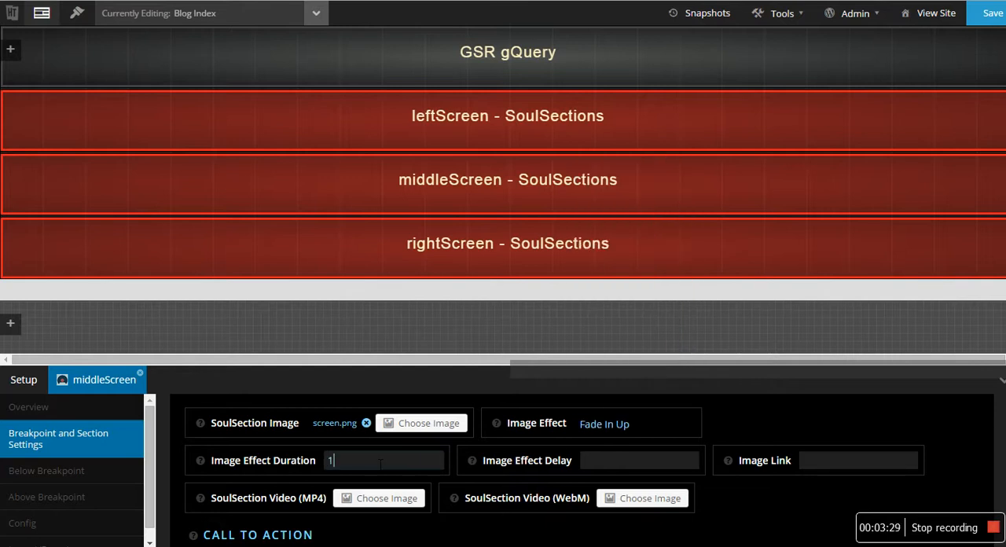
- Set the middleScreen block's section style to Image Only both below and above the breakpoint
left_click(105, 471)
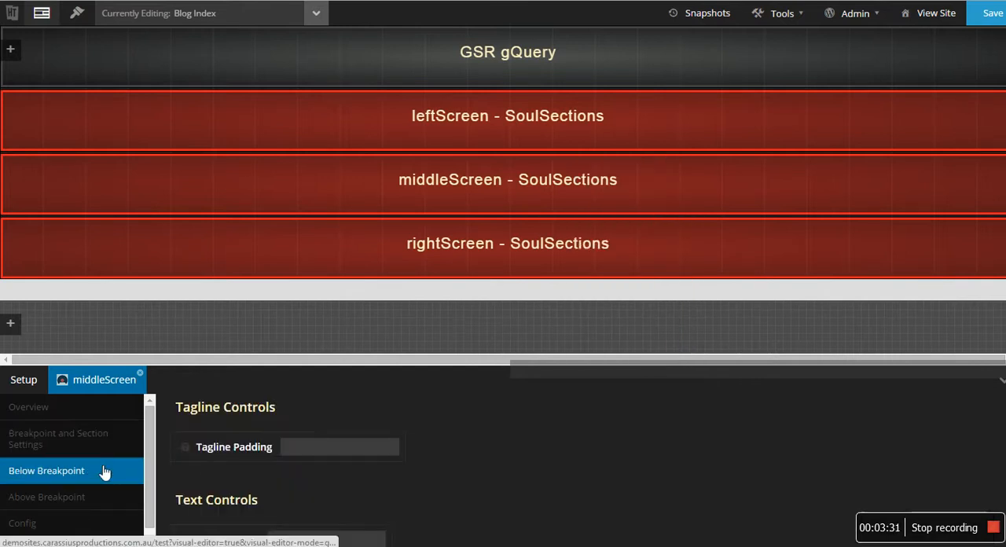
scroll(333, 444, "up", 8)
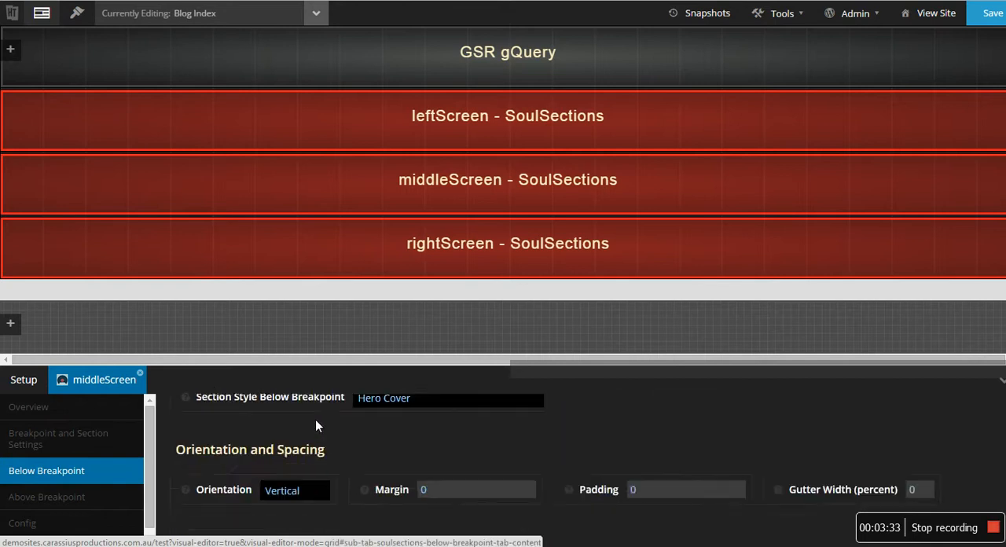
left_click(377, 468)
left_click(366, 440)
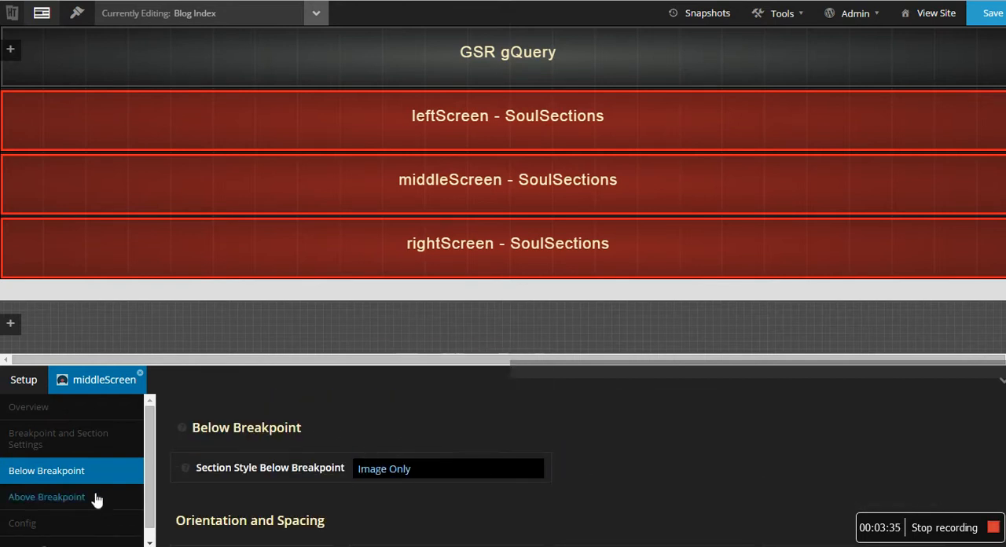
left_click(96, 500)
left_click(387, 468)
left_click(398, 436)
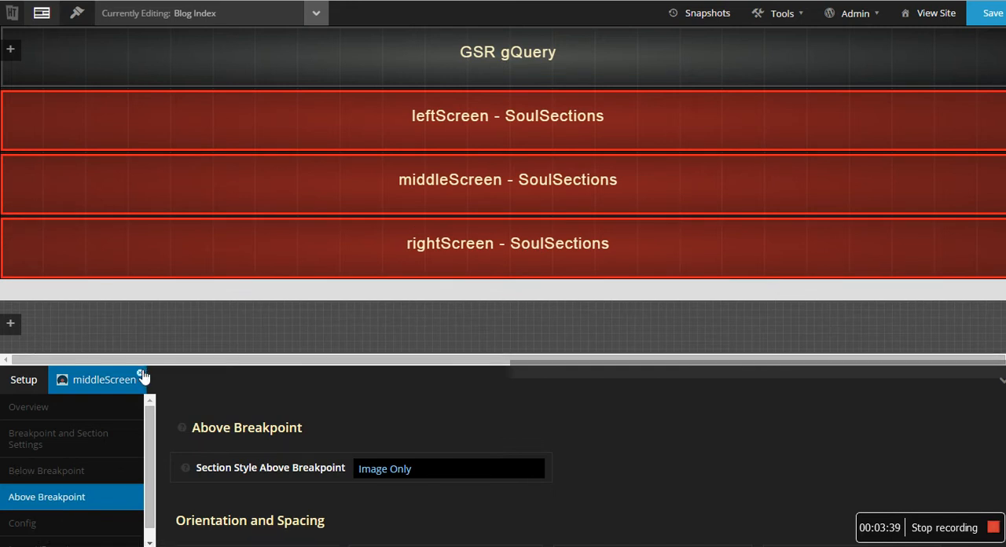
- Open the rightScreen block's options and set its SoulSection image to screen.png from the media library
right_click(466, 259)
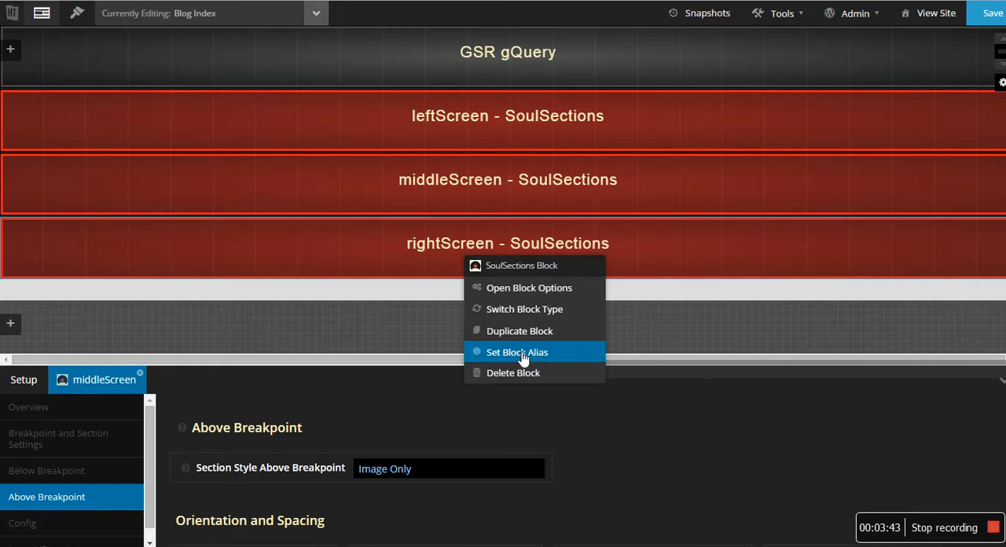
left_click(498, 289)
left_click(86, 456)
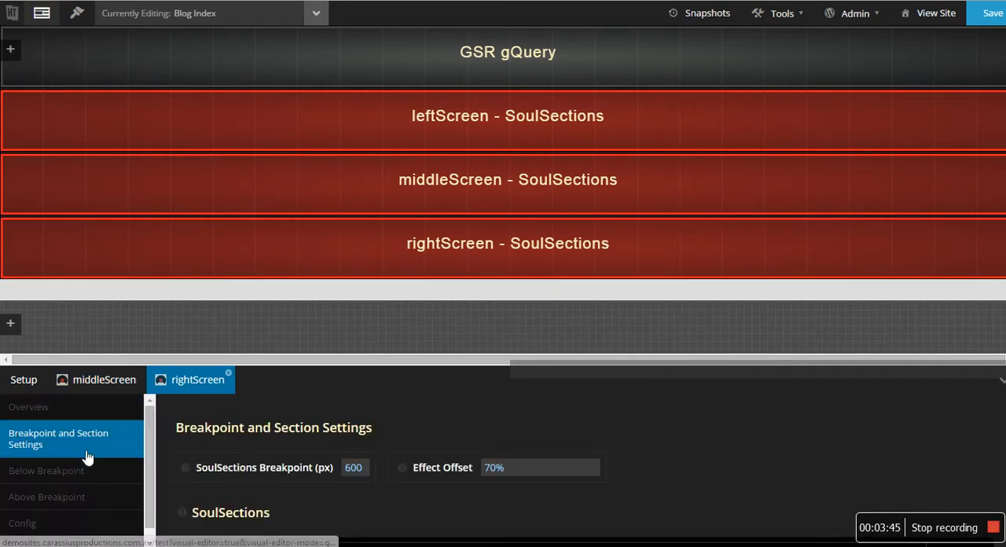
scroll(280, 469, "down", 7)
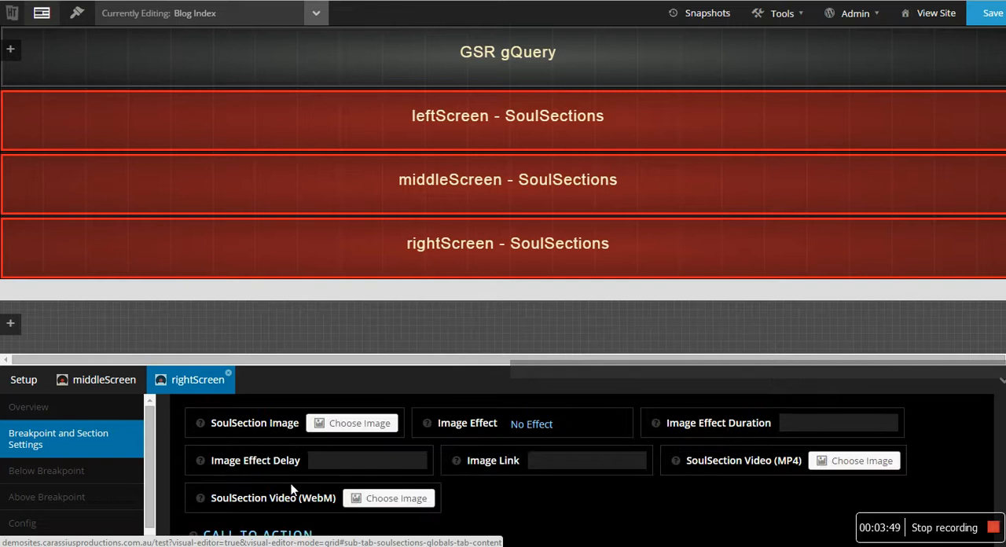
left_click(359, 424)
left_click(117, 197)
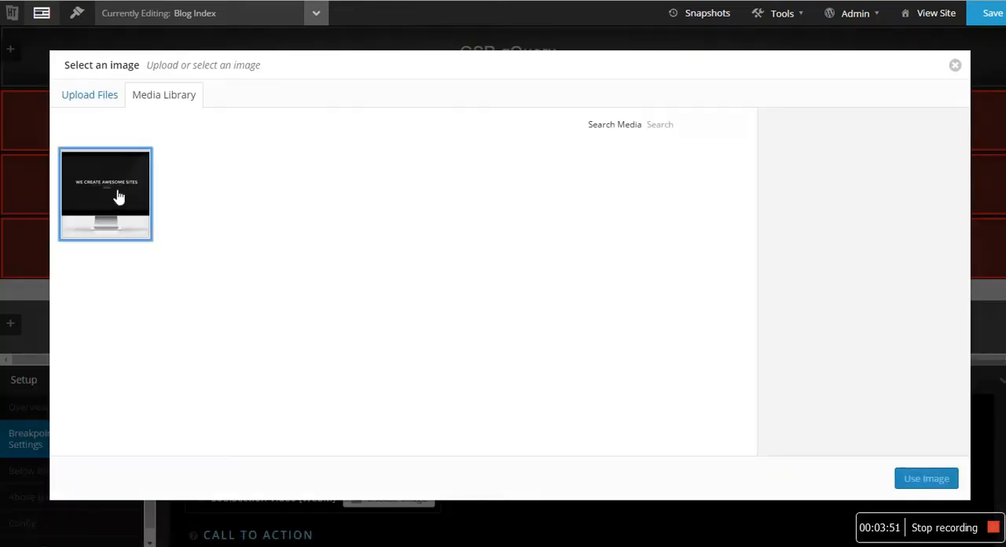
left_click(919, 478)
- Set the rightScreen block's section style to Image Only both below and above the breakpoint
left_click(135, 477)
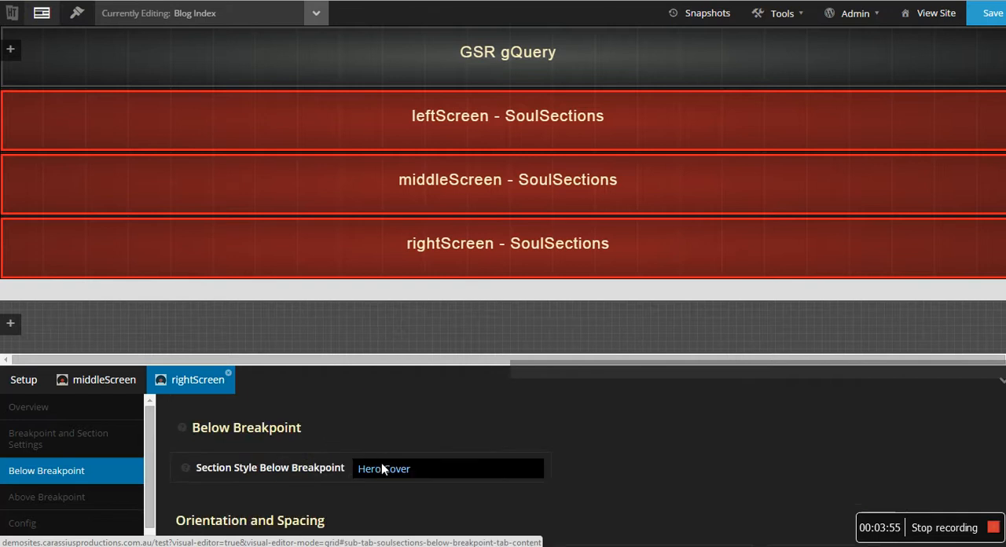
left_click(381, 469)
left_click(382, 501)
left_click(90, 499)
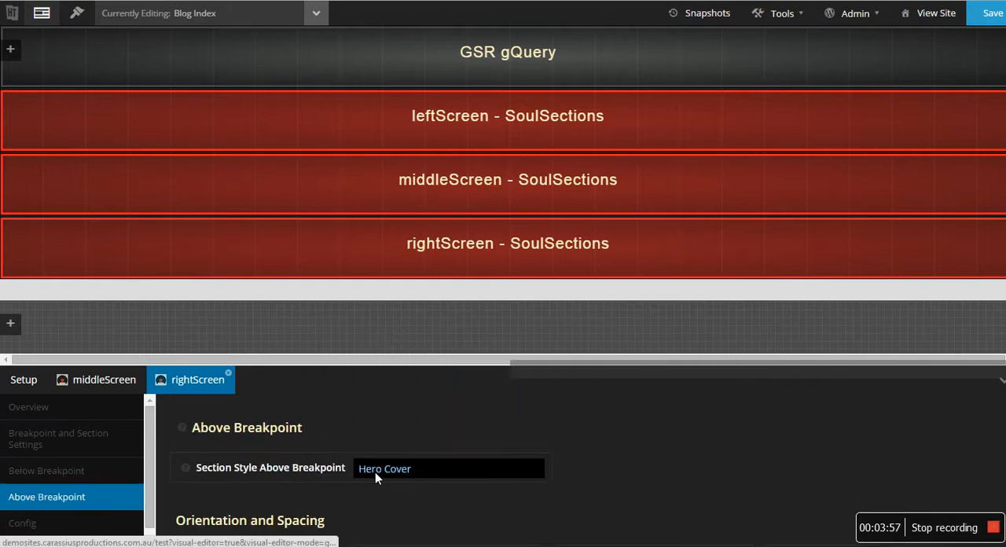
left_click(375, 471)
left_click(383, 434)
- Set the rightScreen block's image effect to Fade In Right with a duration of 1s, and save the layout
left_click(52, 440)
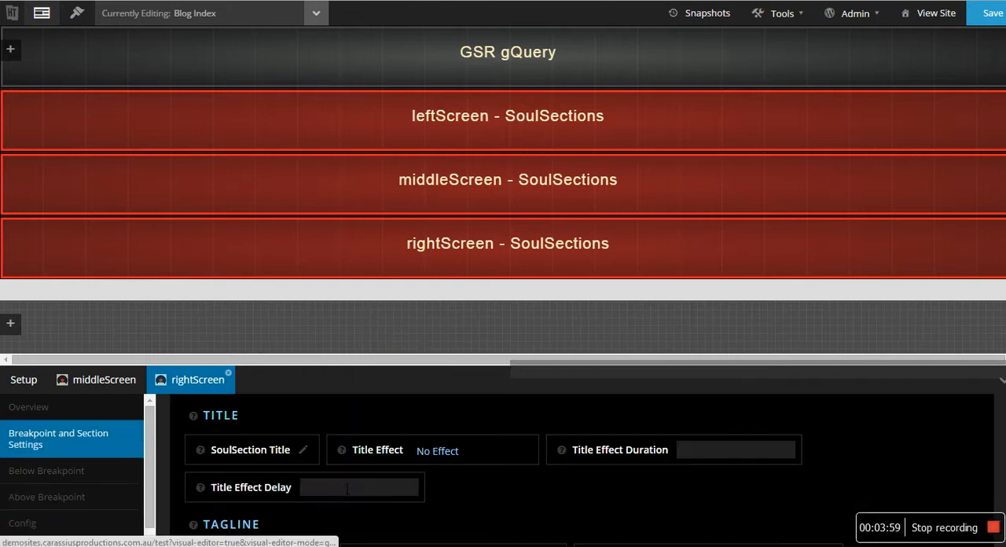
scroll(343, 469, "down", 5)
scroll(583, 478, "up", 1)
scroll(602, 491, "down", 1)
left_click(601, 424)
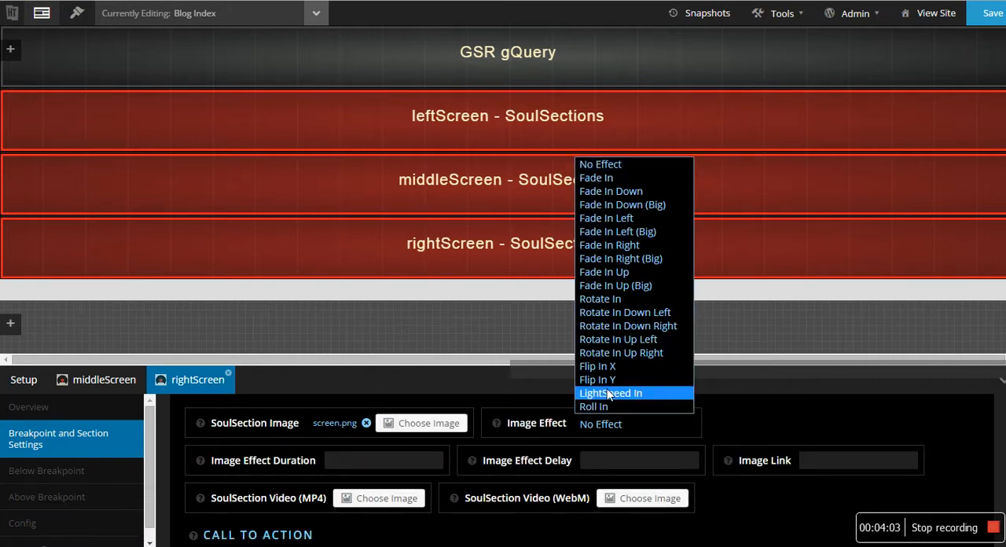
left_click(623, 248)
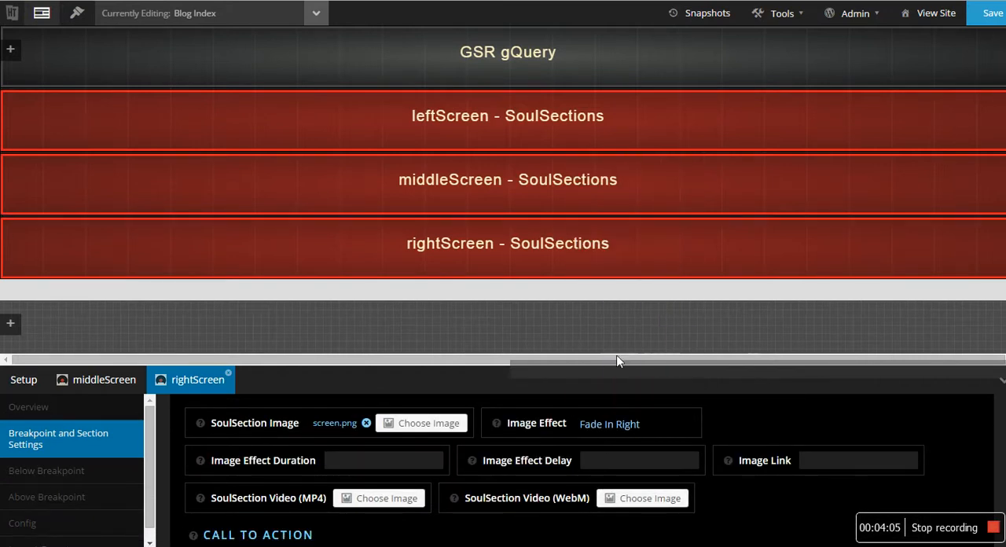
left_click(370, 463)
type("1s")
left_click(991, 15)
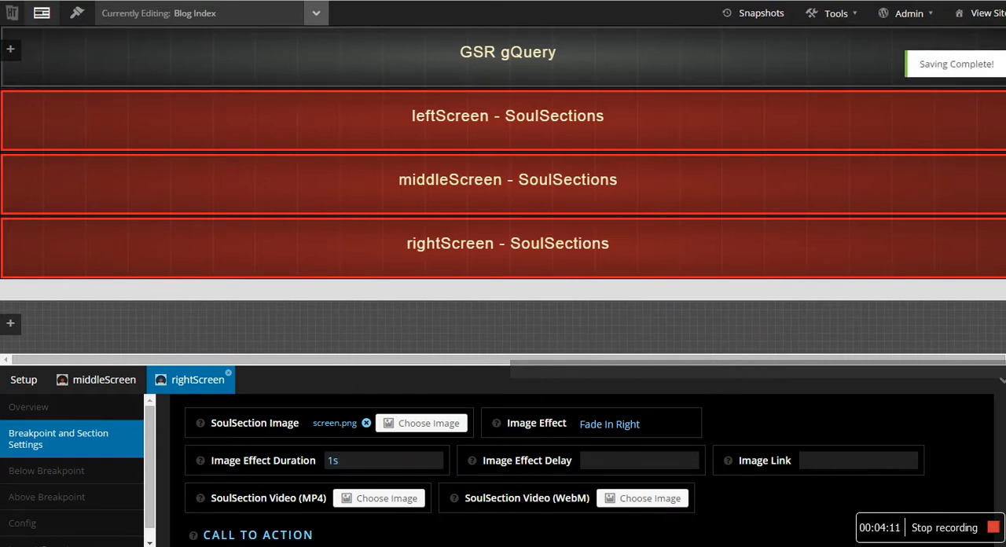
- Reload the live blog page and examine how the three screen images animate in while moving down the page
key("ctrl+Tab")
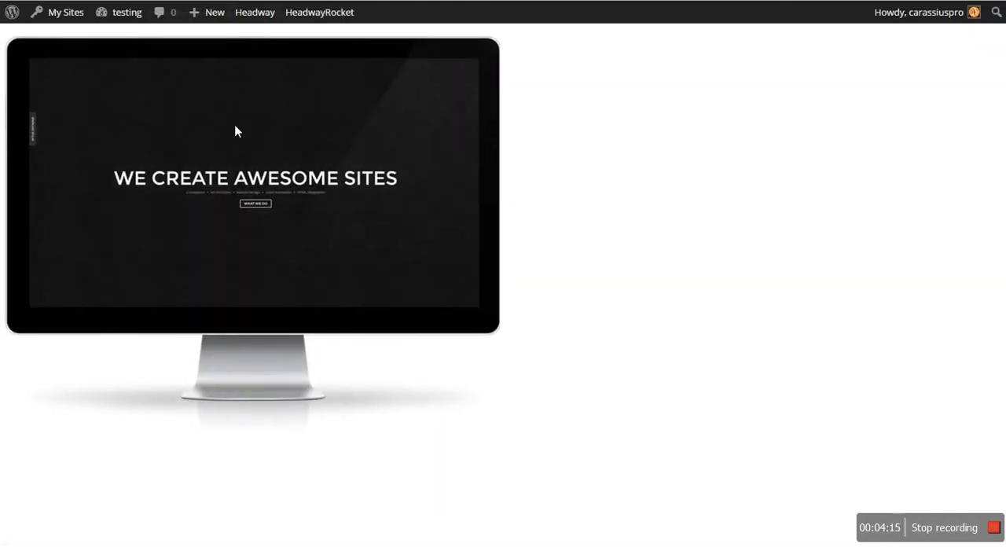
scroll(462, 307, "down", 3)
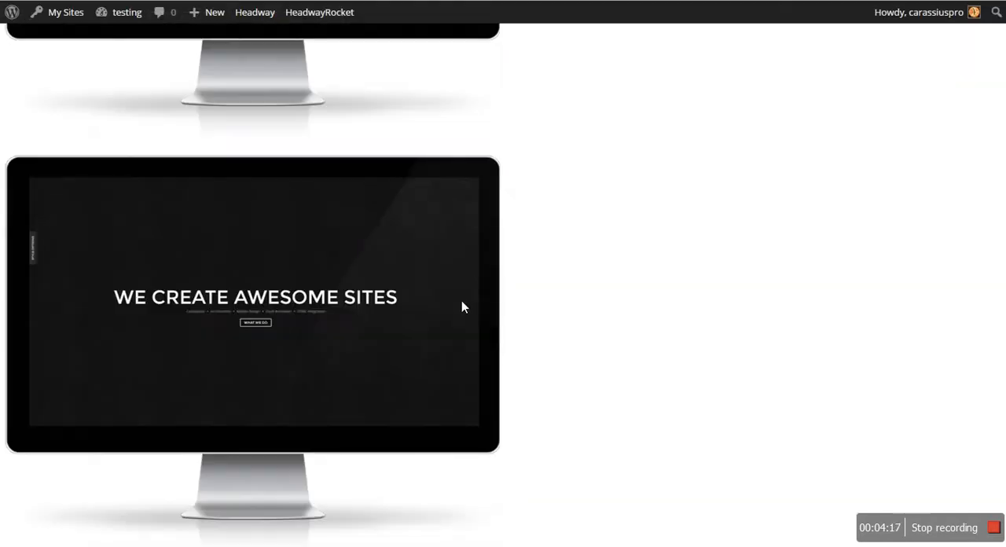
key("F5")
scroll(157, 299, "down", 2)
- Return to the Blog Index layout editor and change the rightScreen block's image effect to Fade In Right (Big)
left_click(196, 1)
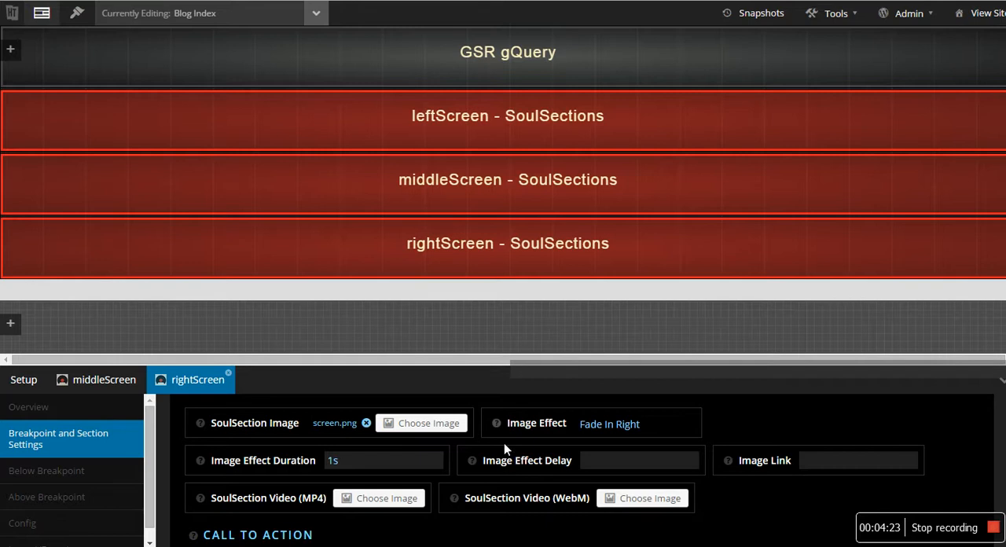
left_click(635, 424)
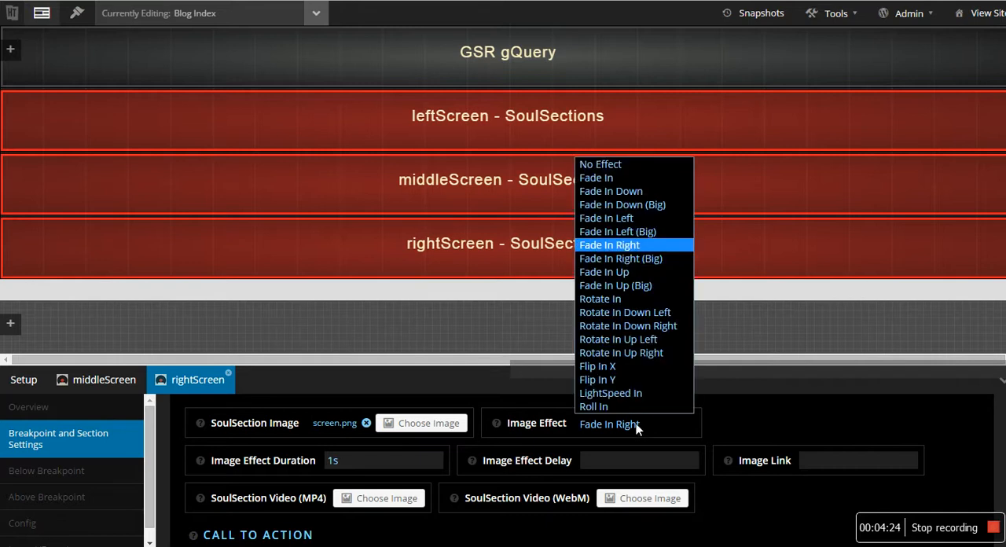
left_click(651, 262)
- Change the middleScreen block's image effect to Fade In Up (Big) in its section settings
left_click(105, 379)
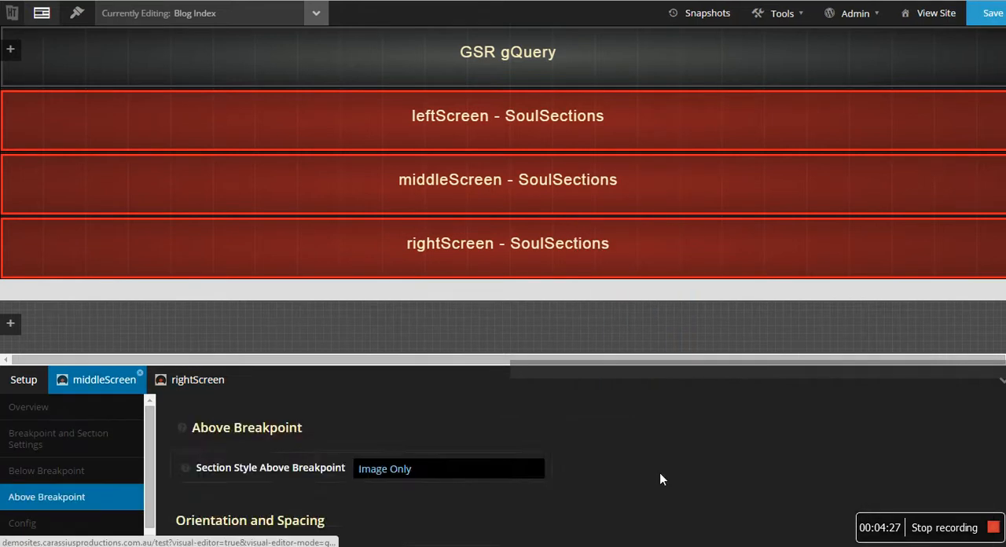
scroll(448, 476, "down", 2)
left_click(58, 439)
scroll(621, 503, "down", 2)
scroll(550, 487, "down", 2)
scroll(491, 468, "down", 6)
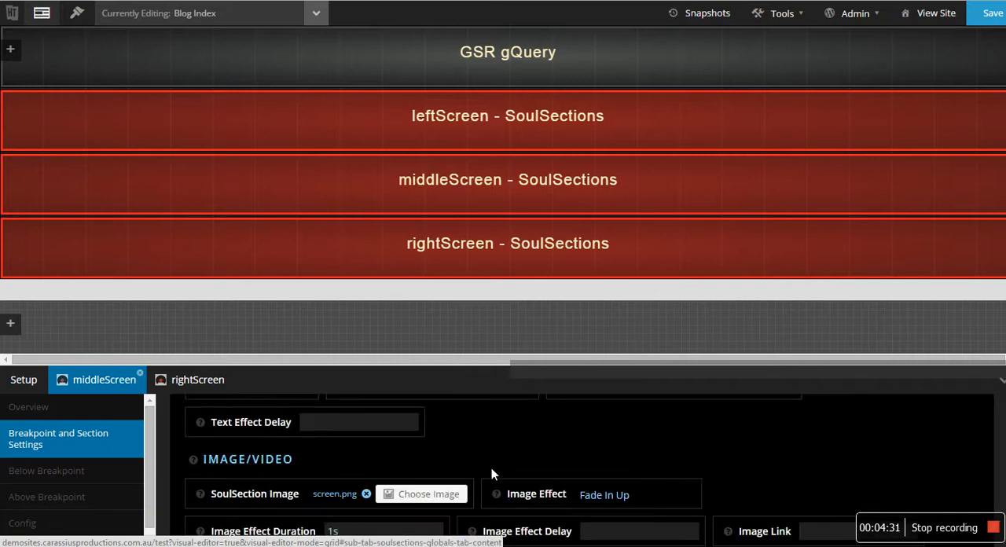
left_click(597, 433)
left_click(632, 286)
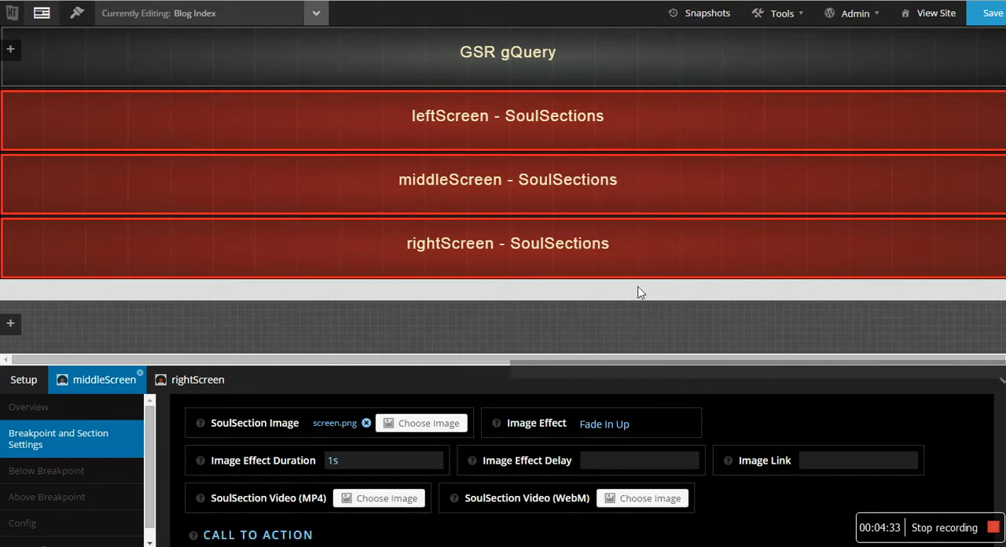
- Open the leftScreen block's options, change its image effect to Fade In Left (Big), and save the layout
right_click(454, 107)
left_click(469, 138)
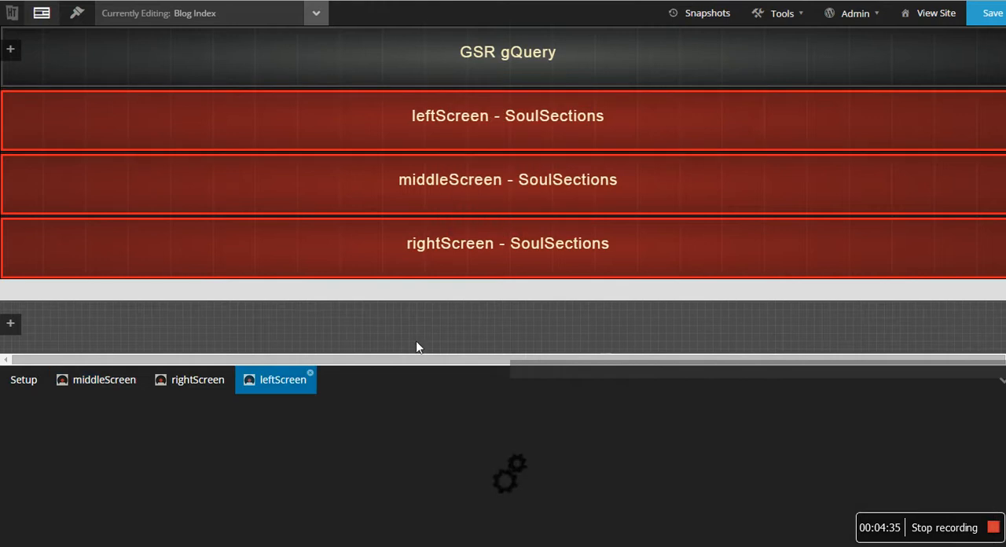
left_click(70, 454)
scroll(554, 480, "down", 4)
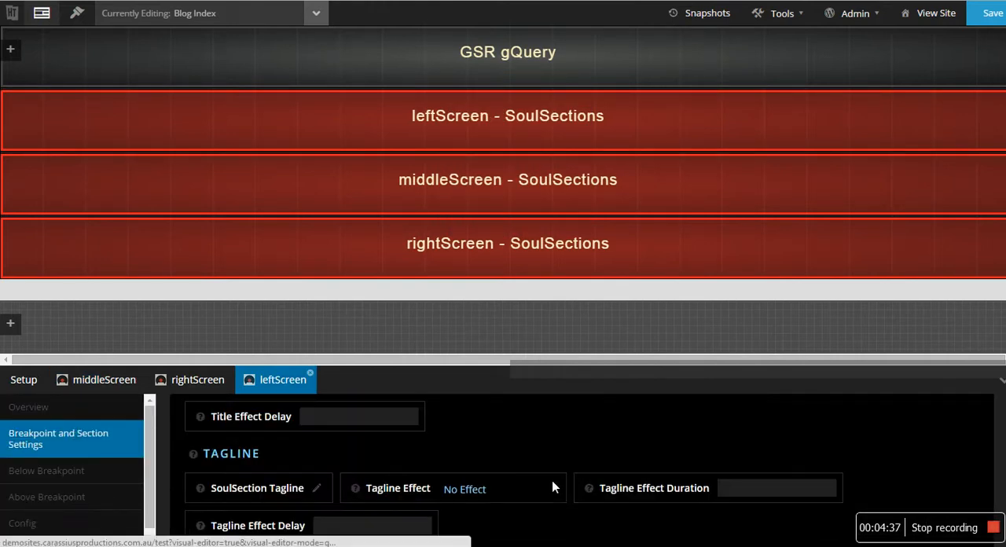
scroll(534, 489, "down", 2)
scroll(507, 471, "down", 2)
left_click(613, 494)
left_click(635, 302)
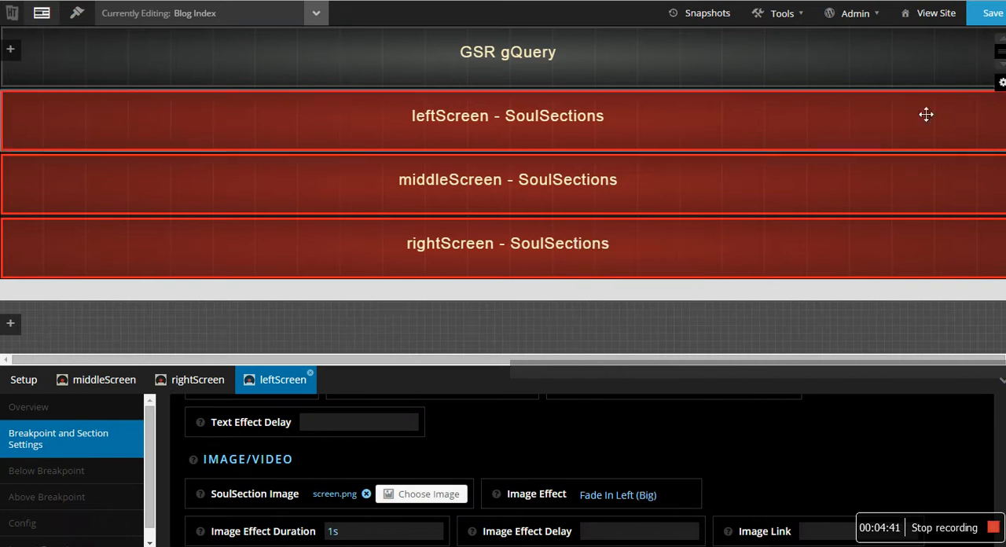
key("ctrl+s")
- Reload the live blog page again and check the larger fade effects on the stacked screen images
key("ctrl+Tab")
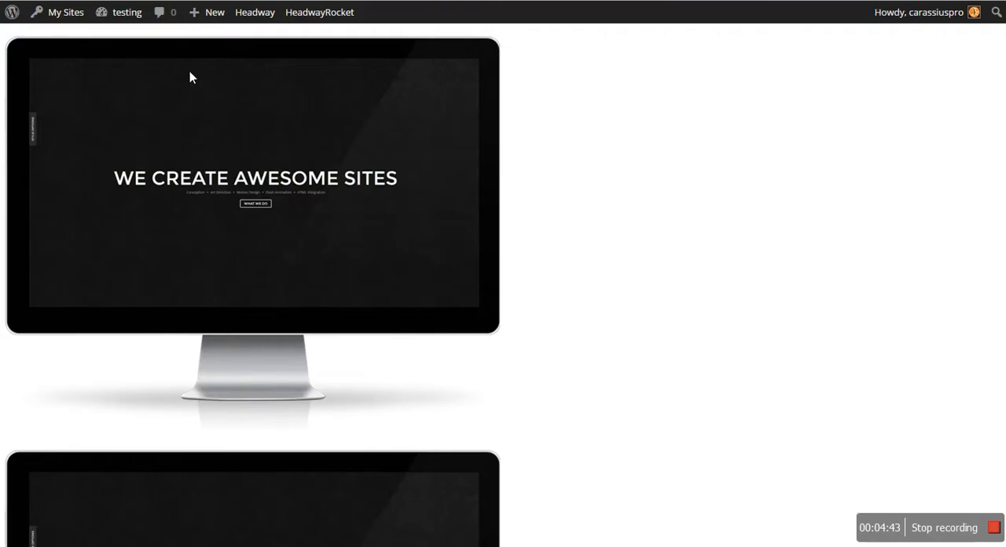
key("F5")
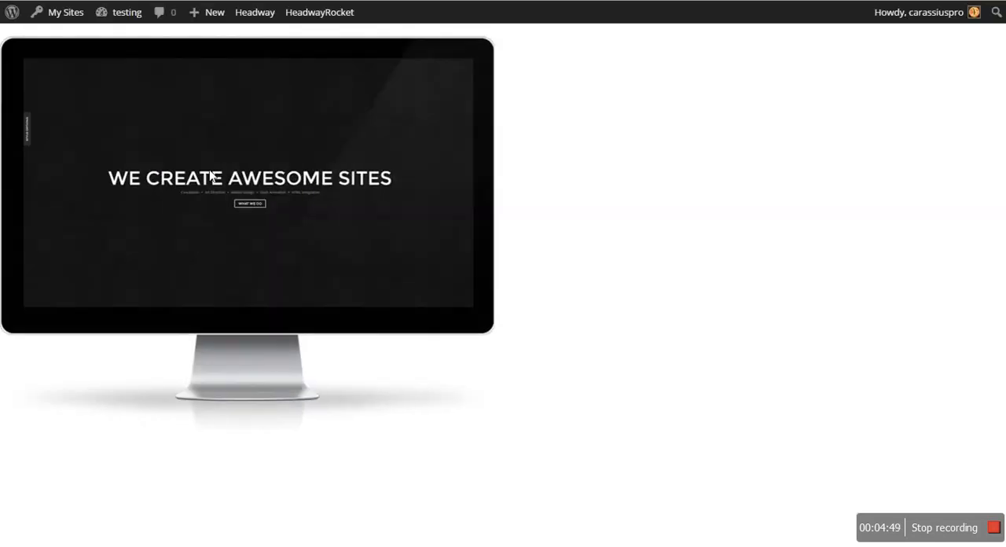
scroll(319, 187, "down", 3)
scroll(318, 187, "down", 7)
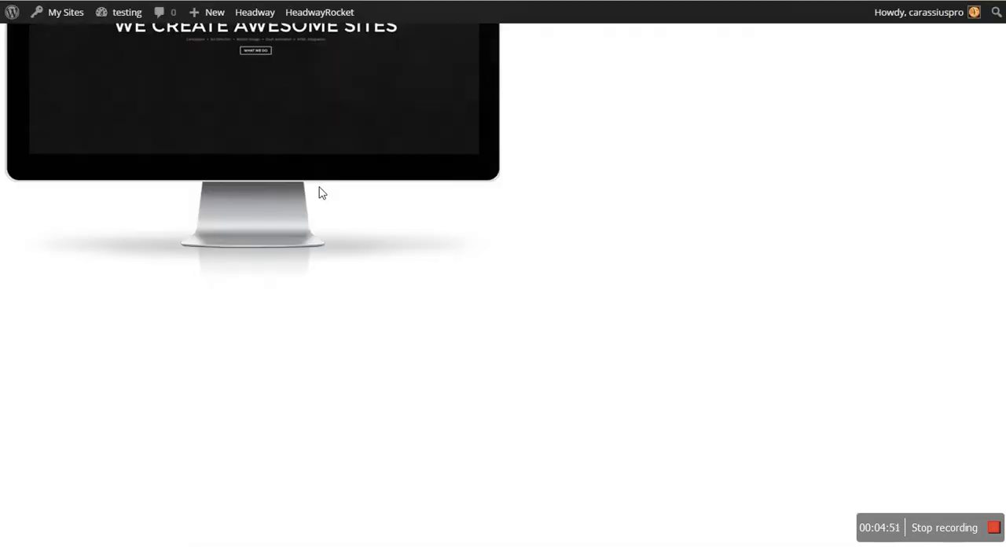
scroll(320, 188, "up", 4)
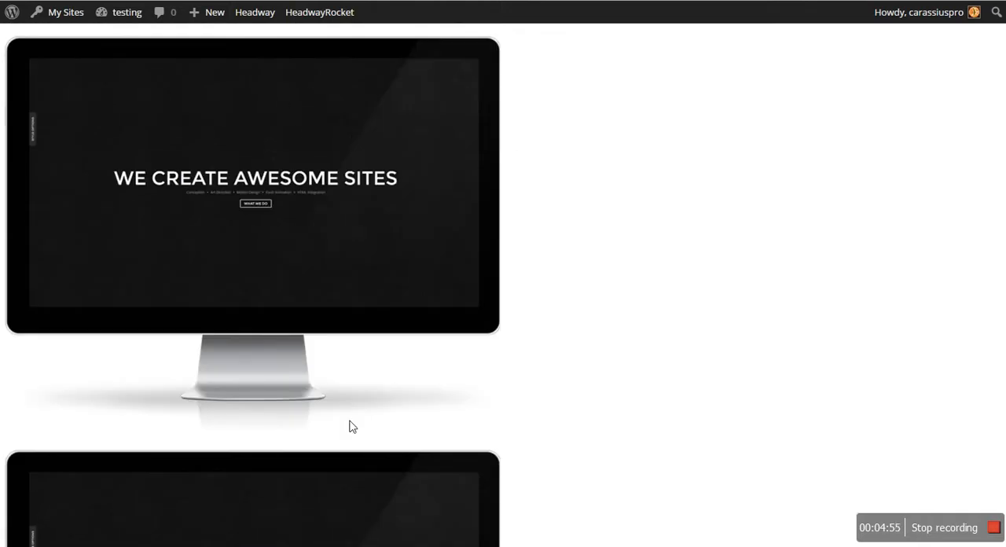
scroll(353, 393, "down", 5)
- Switch to the Front Page layout and copy the custom CSS class screens from its leftScreen block's configuration
left_click(195, 1)
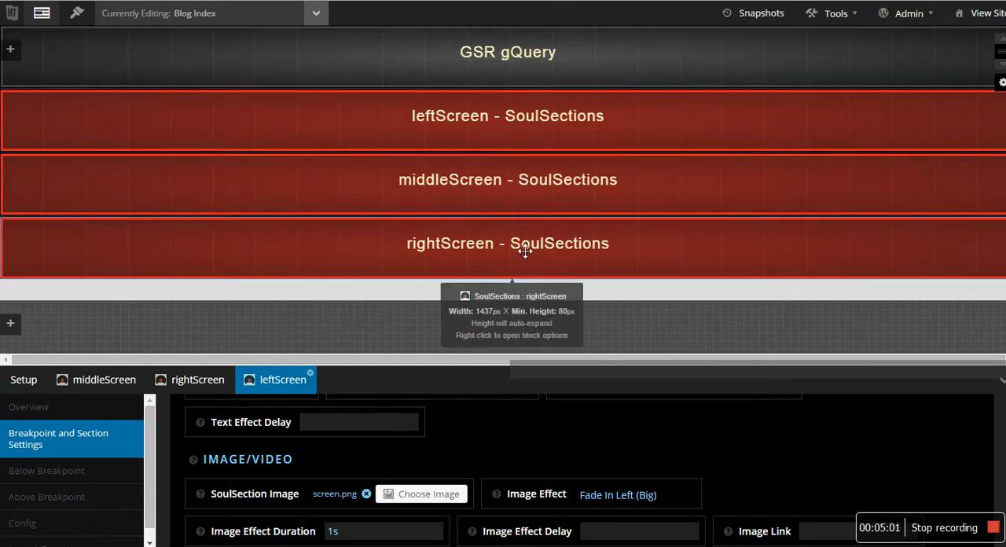
right_click(513, 139)
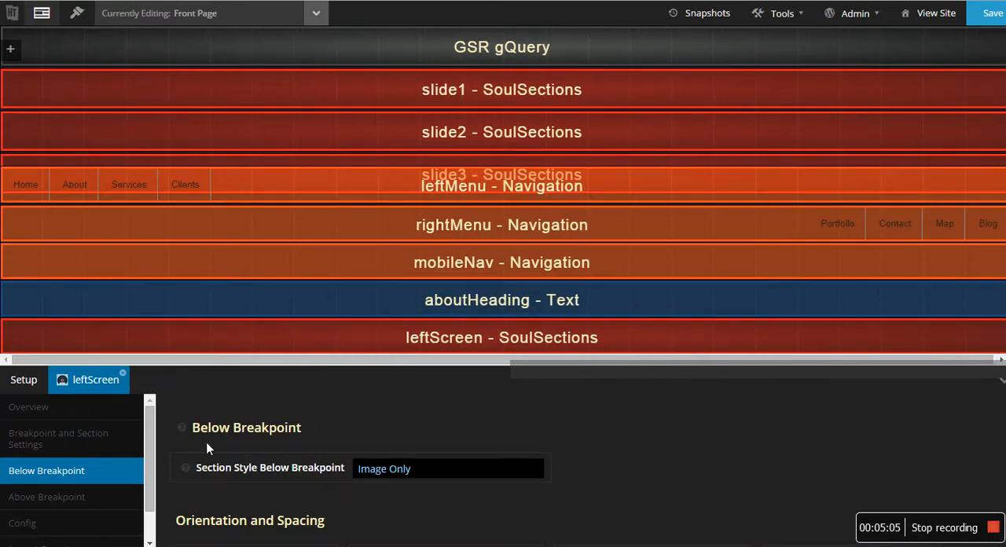
left_click(88, 523)
double_click(890, 429)
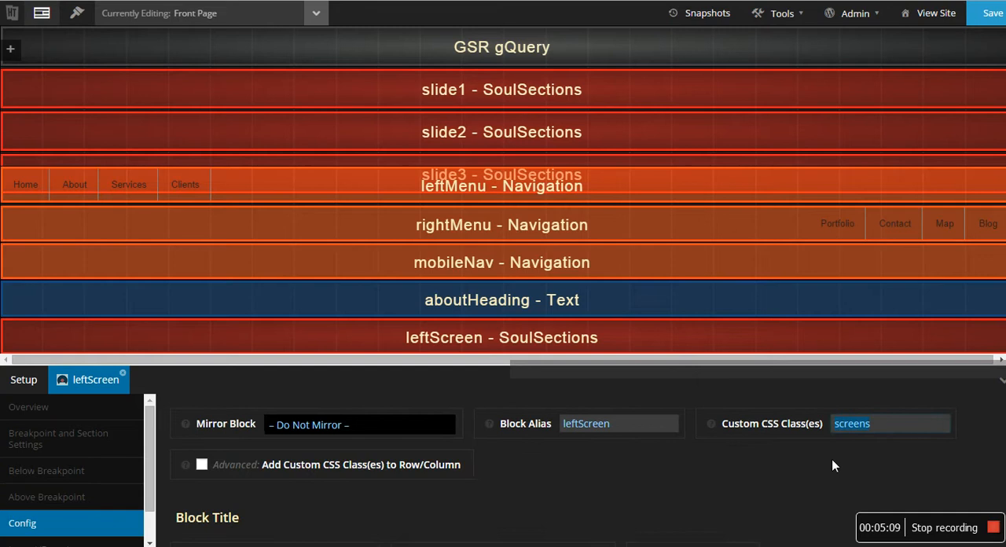
- Return to the Blog Index layout and set the leftScreen block's custom CSS class to screens
key("ctrl+Tab")
key("ctrl+shift+Tab")
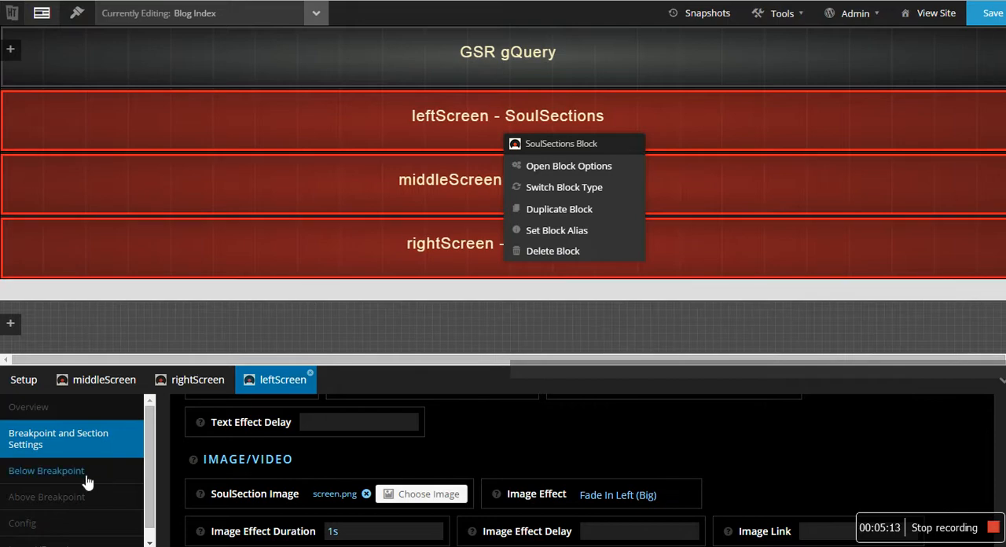
left_click(63, 523)
left_click(865, 430)
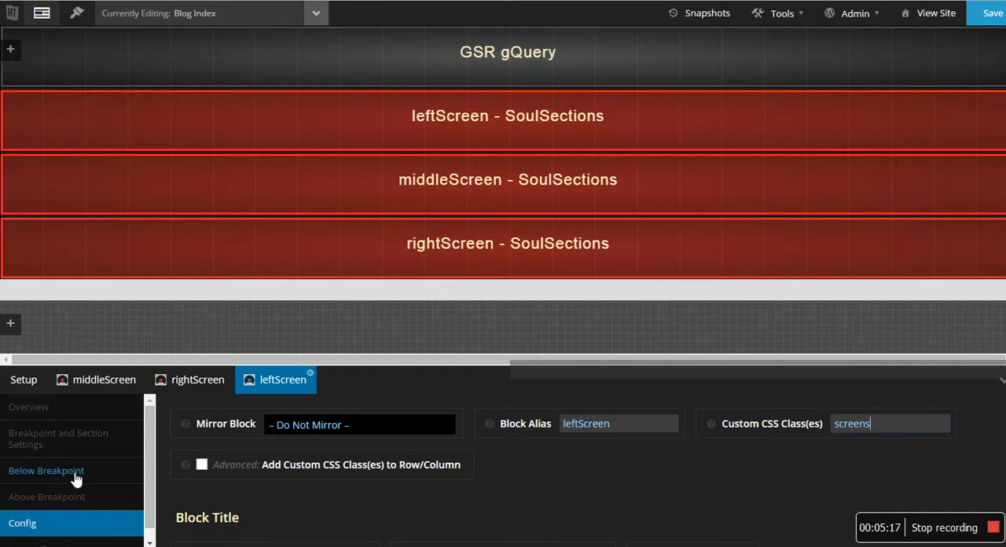
- Set the rightScreen block's custom CSS class to screens and save the layout
left_click(196, 382)
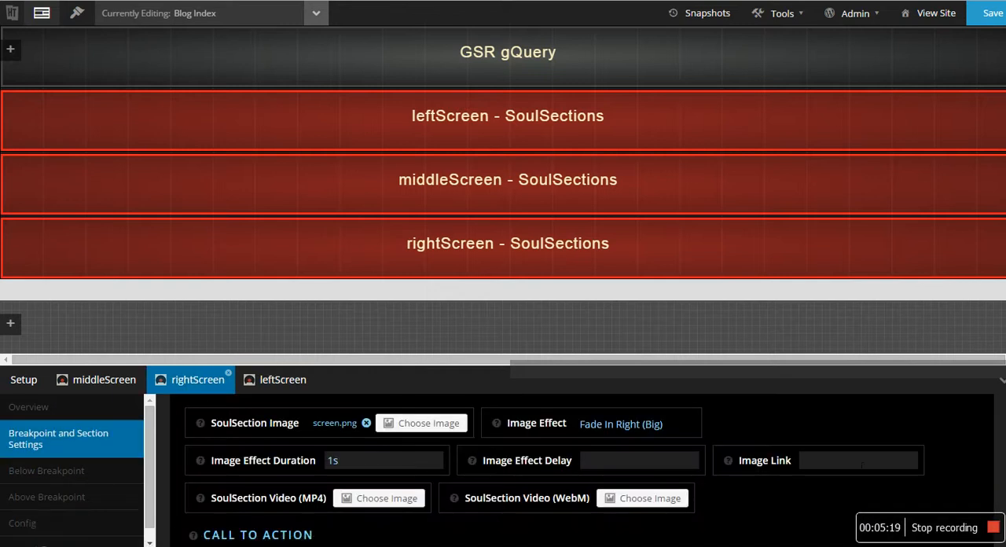
scroll(767, 470, "down", 3)
scroll(767, 467, "up", 2)
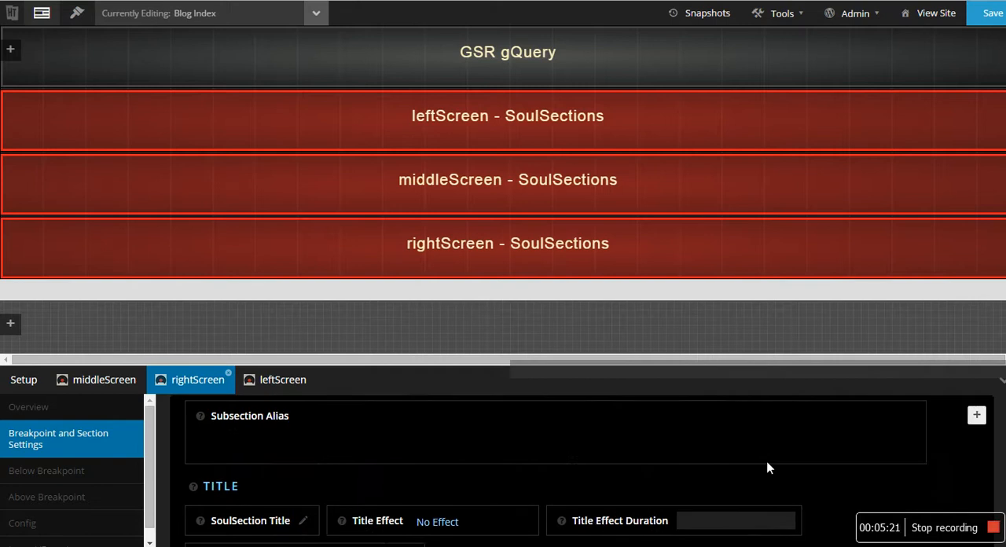
scroll(775, 474, "down", 6)
left_click(86, 519)
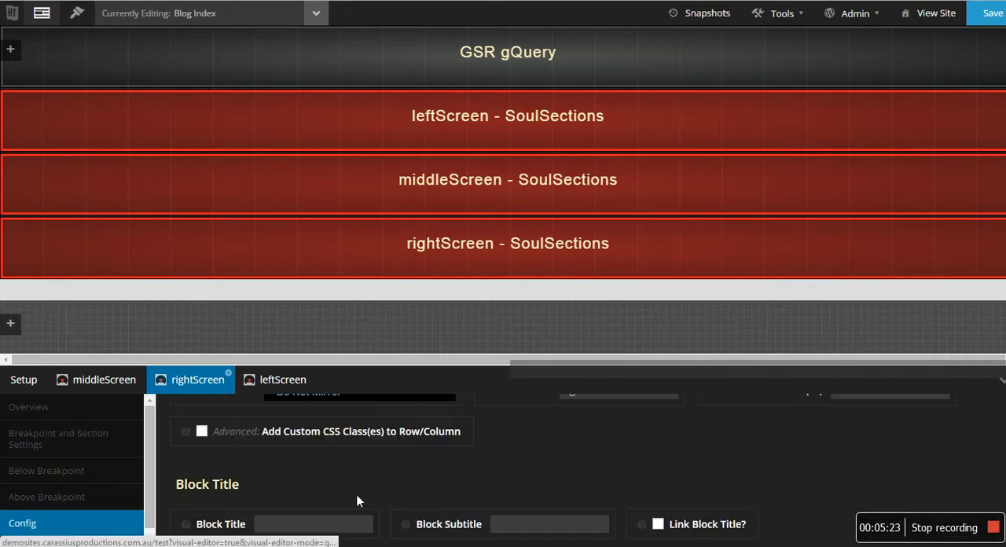
scroll(785, 460, "up", 2)
left_click(863, 429)
type("screens")
left_click(991, 13)
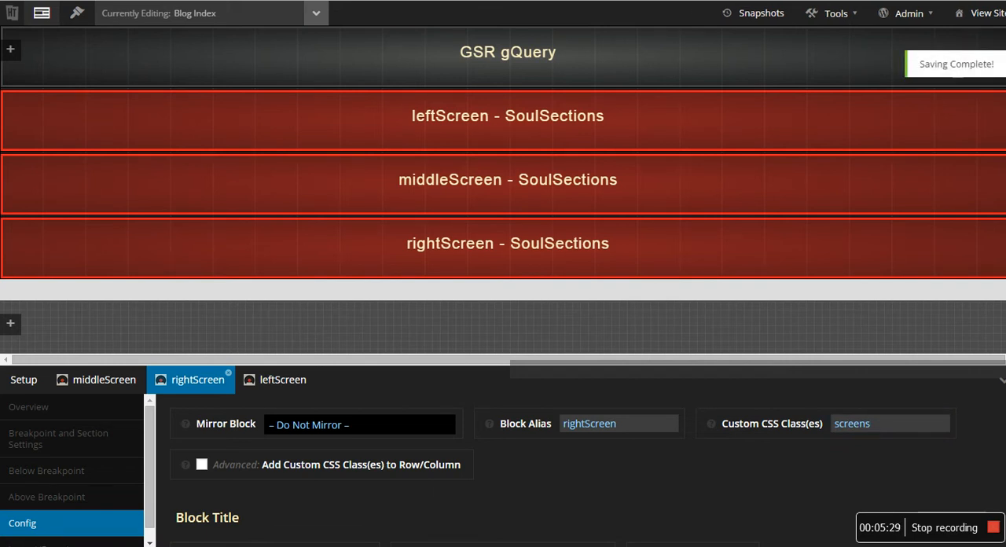
right_click(503, 61)
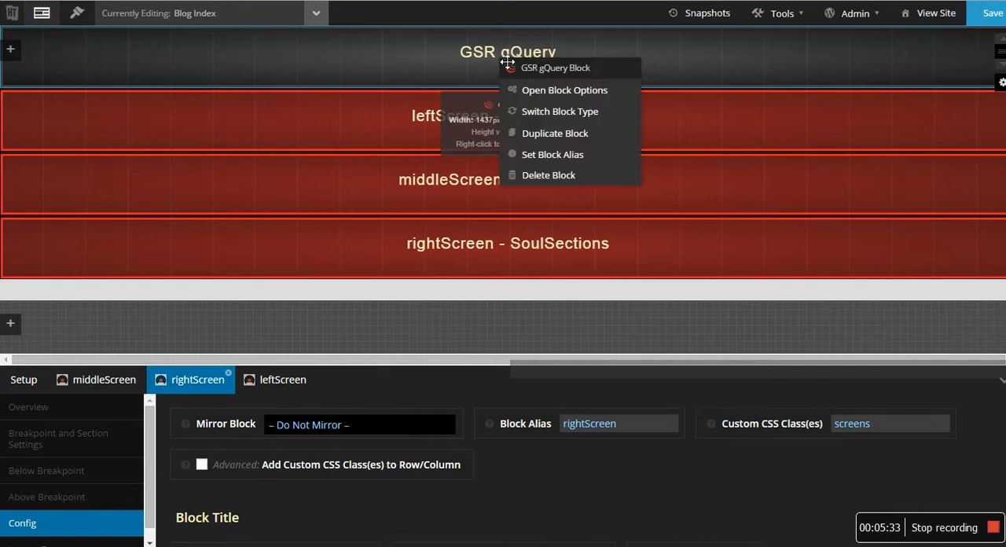
left_click(580, 62)
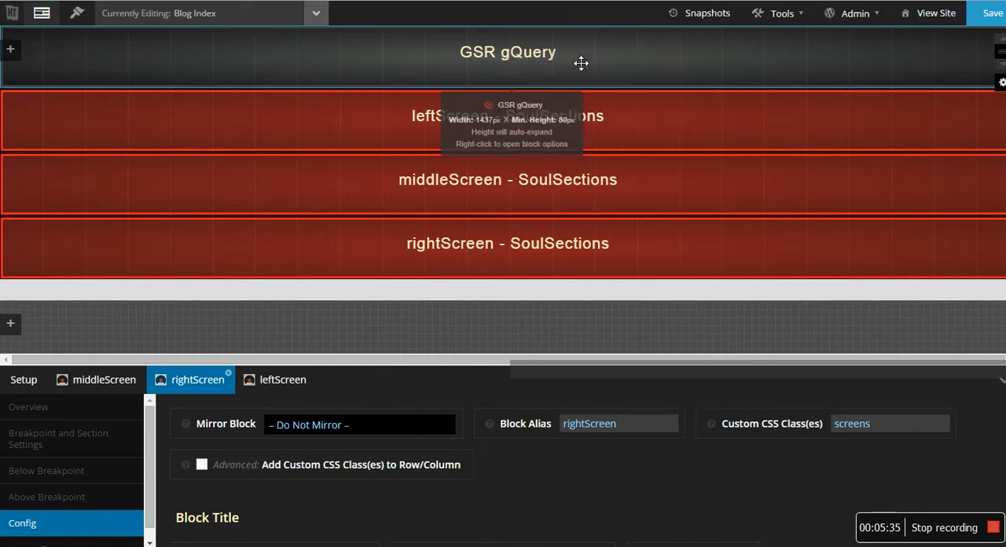
right_click(580, 179)
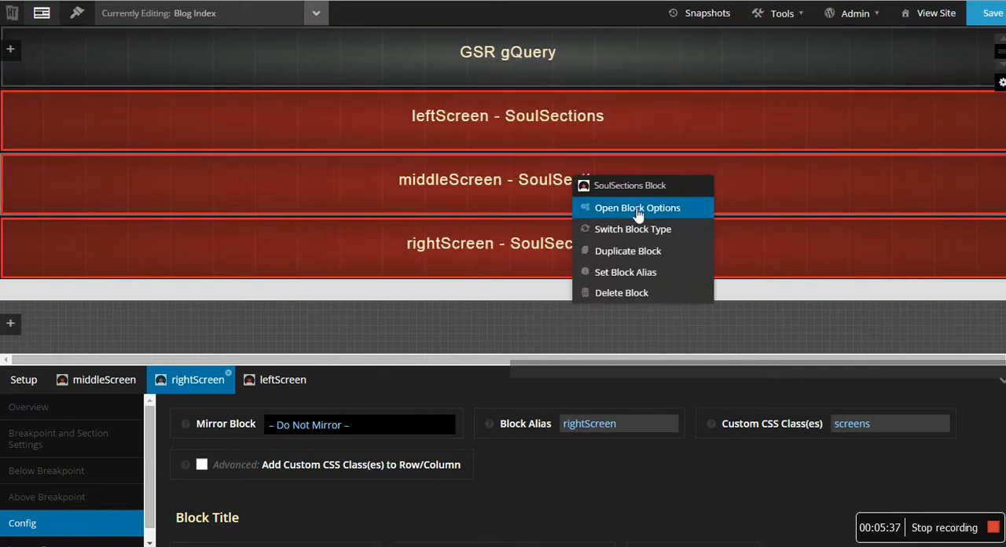
- Switch to the Front Page layout and copy the custom CSS class mainScreen from its middleScreen block's configuration
left_click(106, 380)
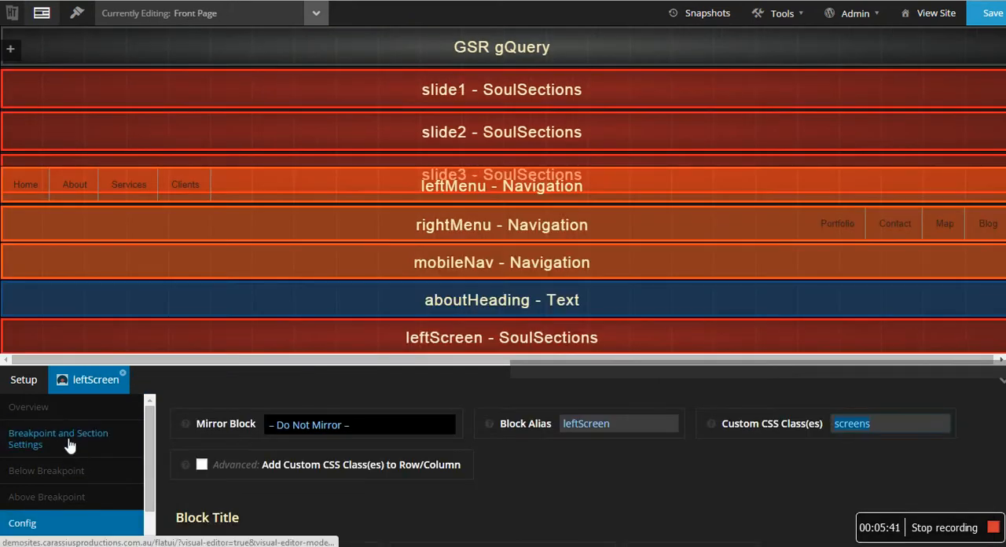
scroll(484, 260, "down", 3)
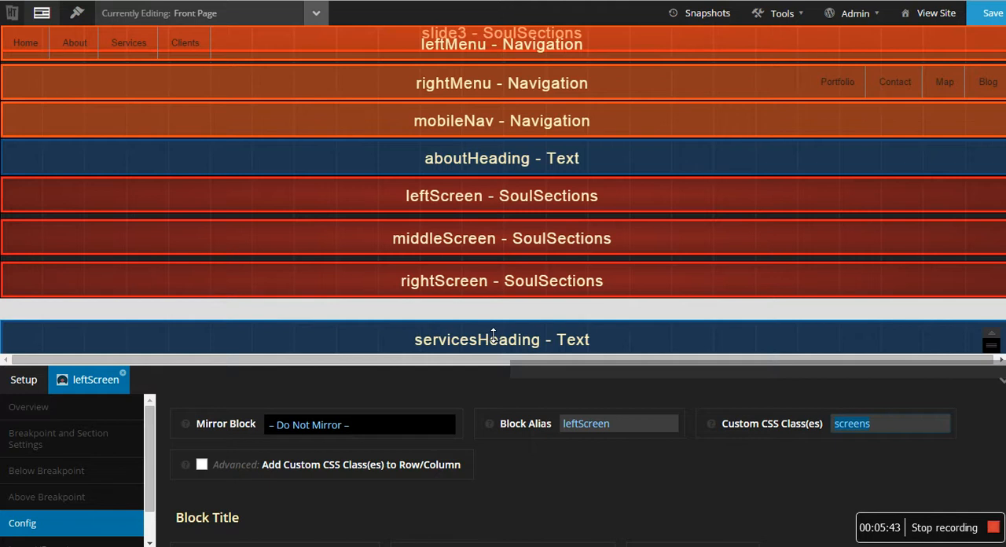
right_click(487, 259)
left_click(542, 274)
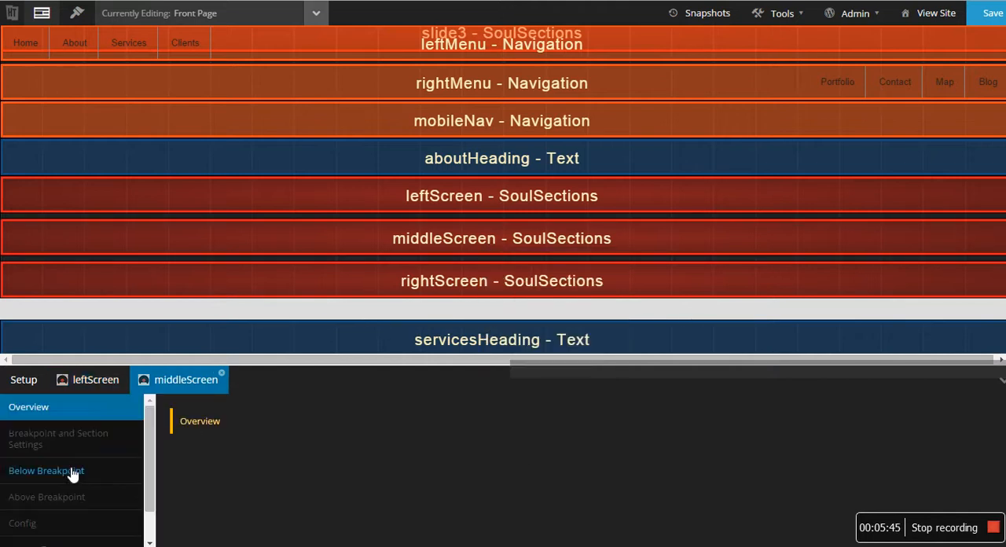
scroll(67, 482, "down", 1)
left_click(66, 483)
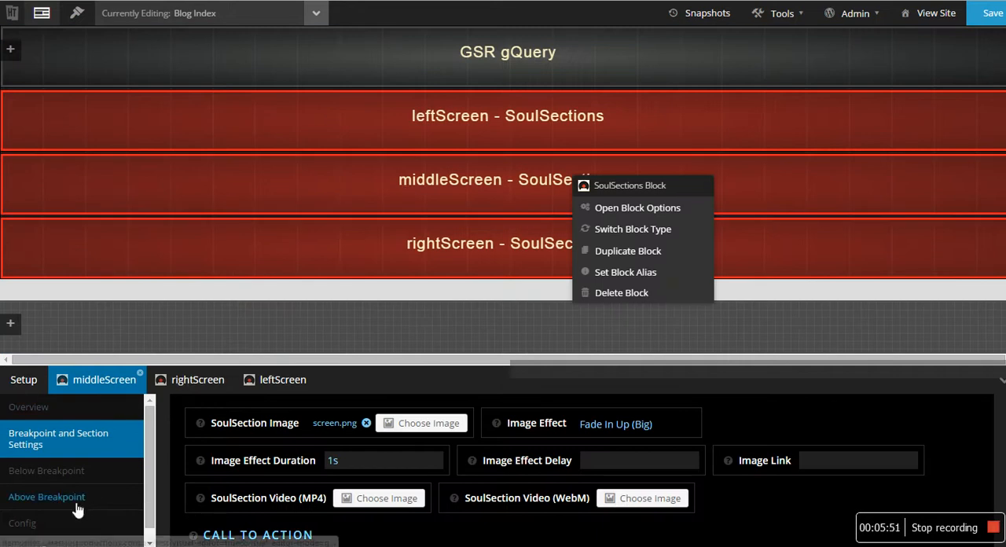
- Return to the Blog Index layout, set the middleScreen block's custom CSS class to mainScreen, and save
left_click(118, 523)
left_click(864, 423)
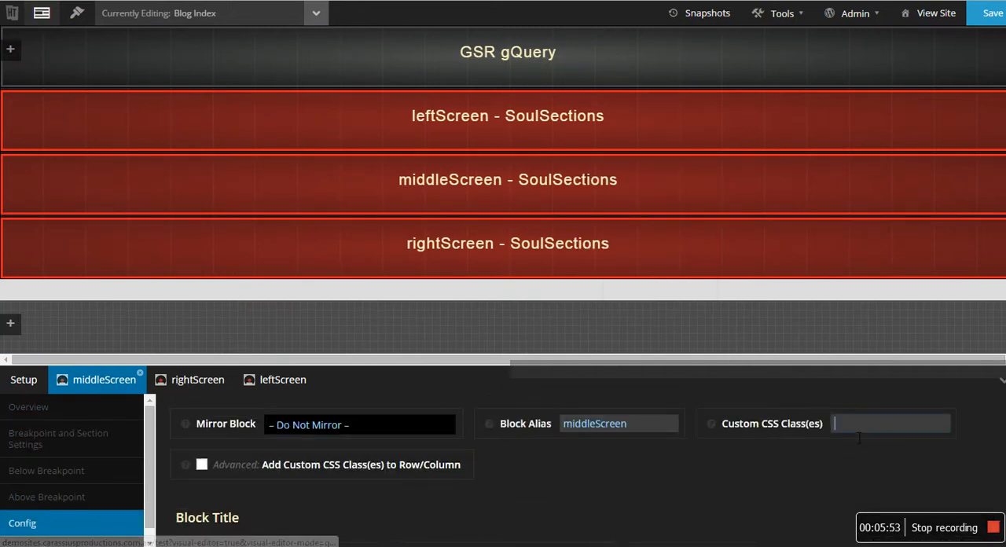
type("mainScreen")
left_click(993, 12)
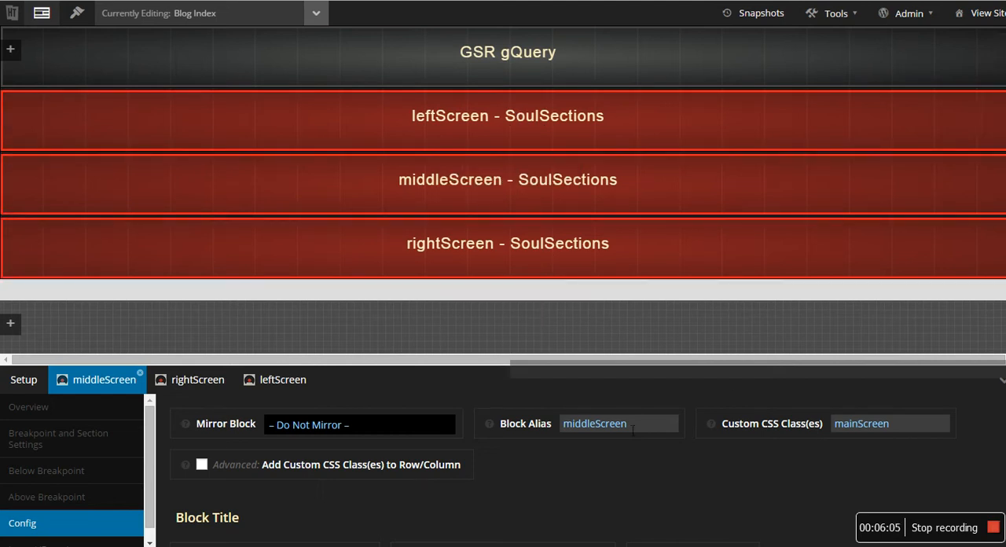
- Open the GSR gQuery block's options and set the Tablets upper bound to 1000 in its responsive breakpoints
right_click(524, 57)
left_click(611, 91)
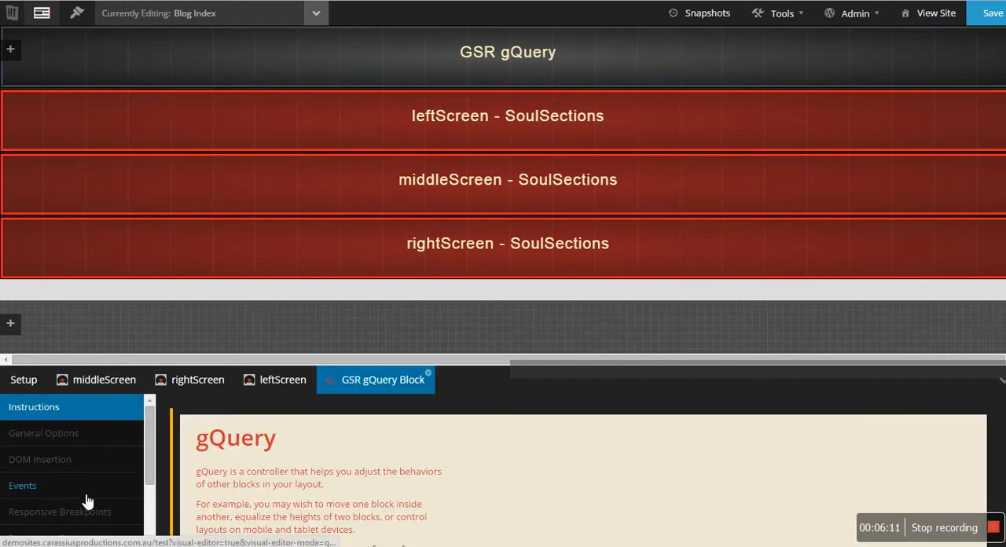
scroll(88, 520, "down", 1)
scroll(89, 523, "up", 1)
left_click(88, 521)
scroll(217, 469, "down", 5)
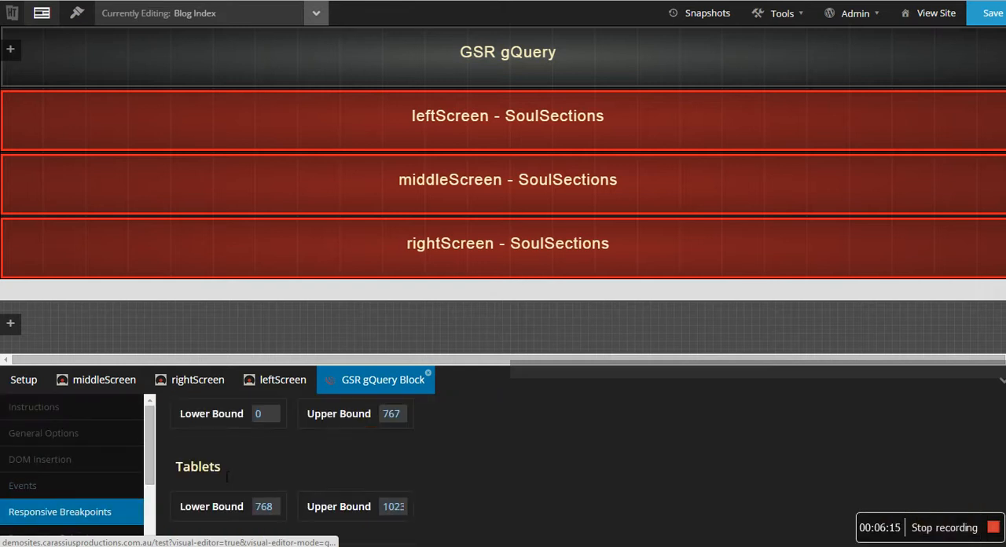
scroll(315, 480, "down", 1)
scroll(338, 481, "up", 2)
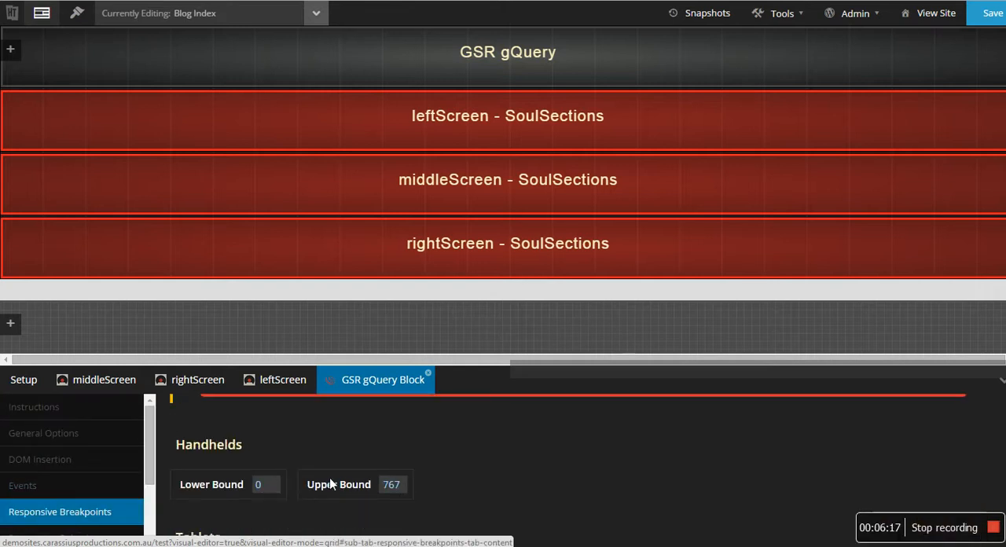
scroll(401, 500, "down", 1)
double_click(388, 507)
type("1000")
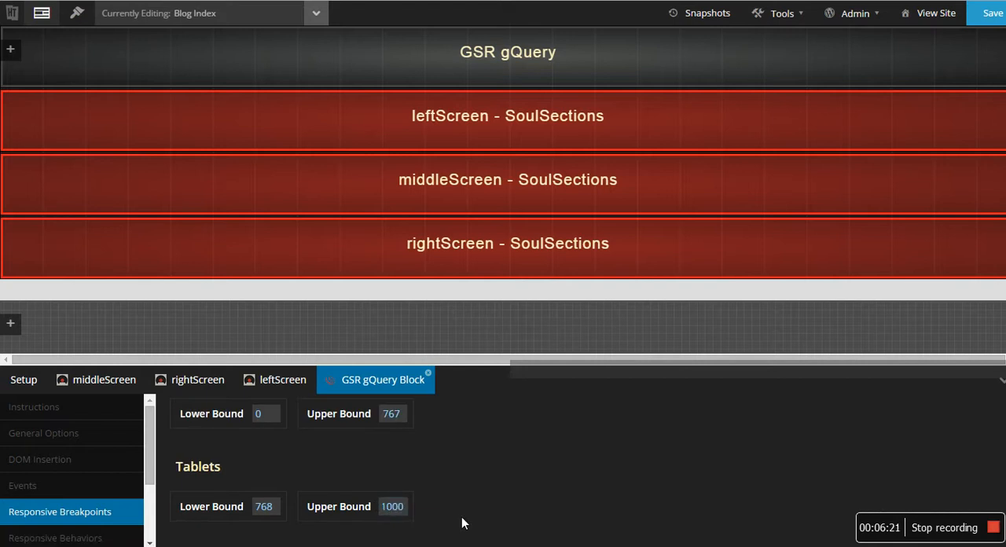
type("0")
- Set the lower and upper bounds of both the Laptops and Desktops breakpoints to 0
key("Tab")
type("0")
key("Tab")
type("0")
key("Tab")
type("0")
key("Tab")
type("0")
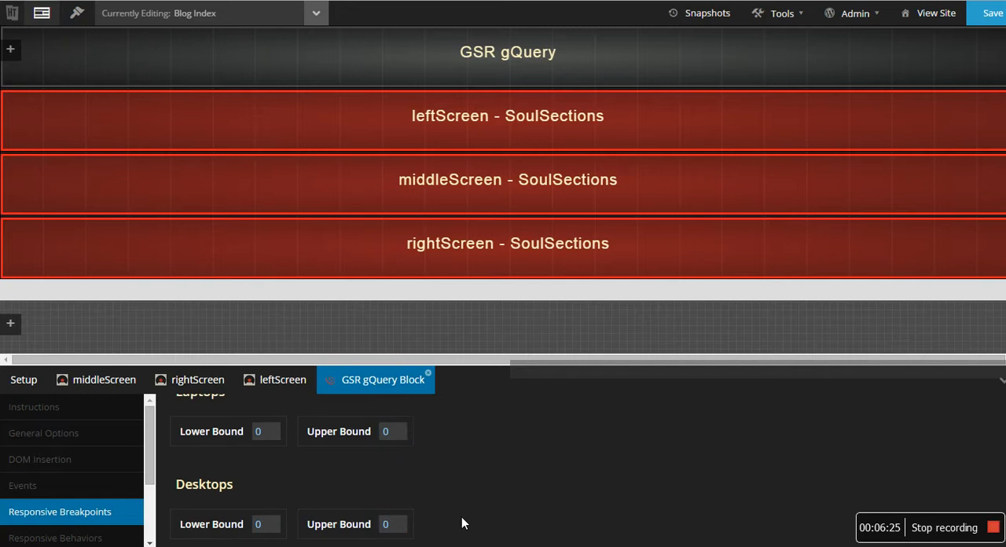
- In the gQuery block's responsive behaviors, set the Tablet Controls selector to .screens
scroll(458, 490, "up", 5)
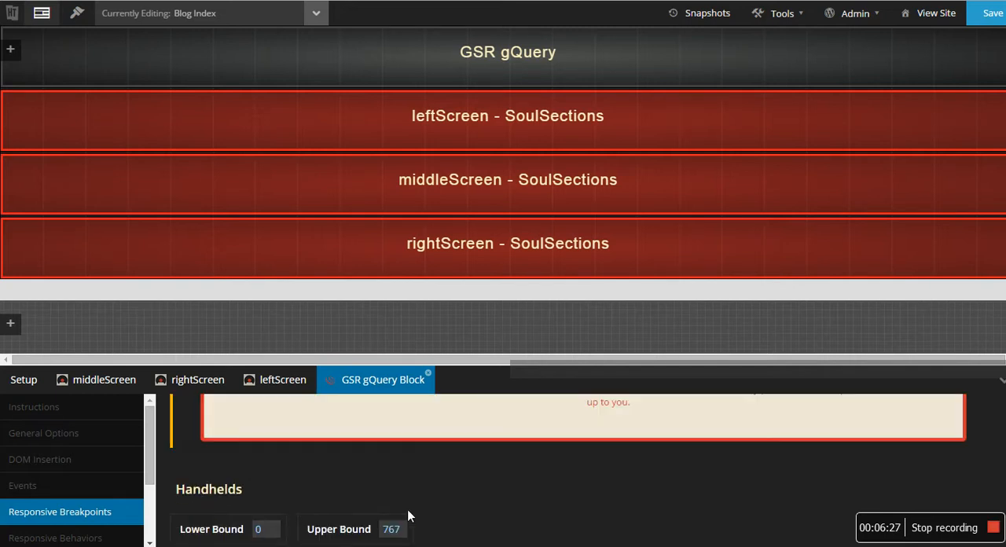
scroll(399, 529, "down", 3)
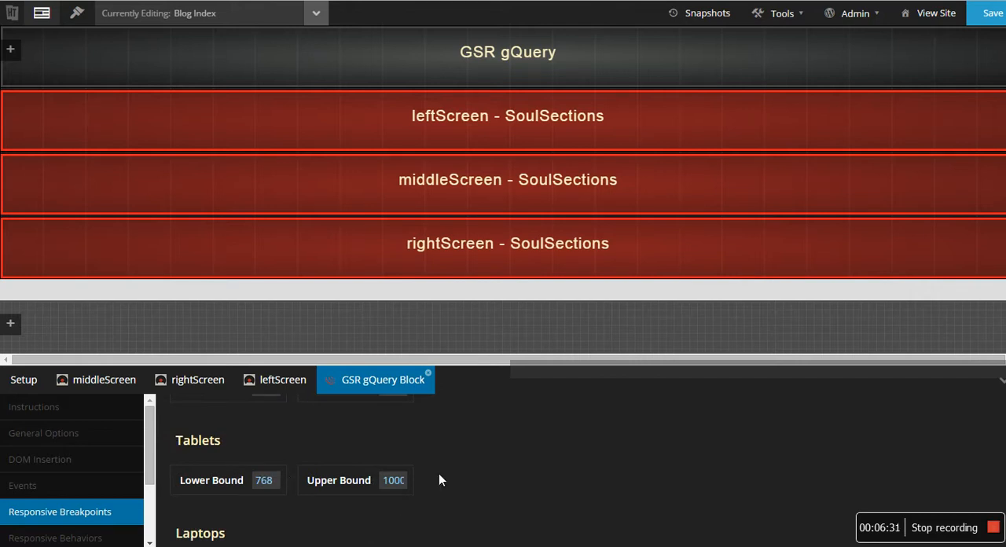
scroll(63, 503, "down", 2)
left_click(82, 476)
scroll(252, 448, "down", 2)
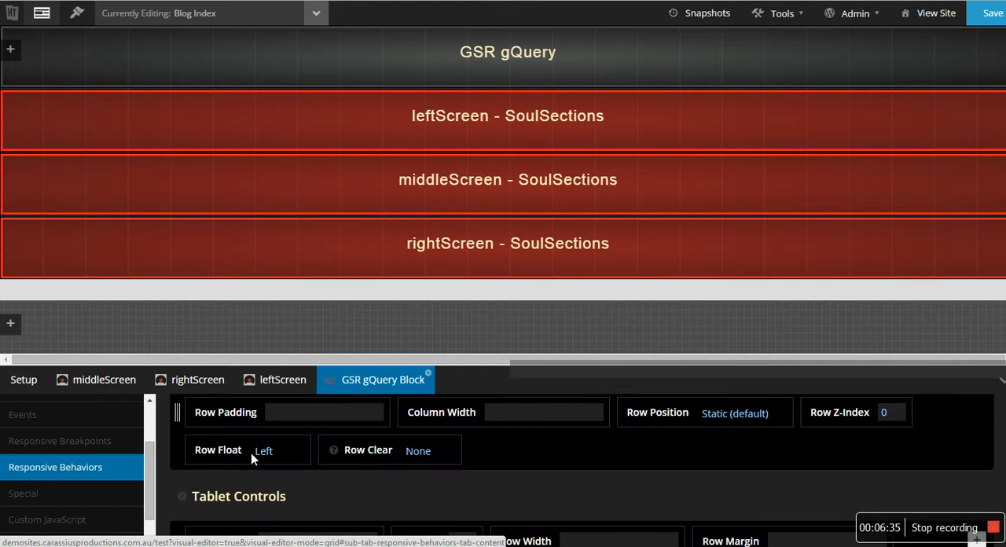
scroll(252, 455, "down", 1)
left_click(301, 473)
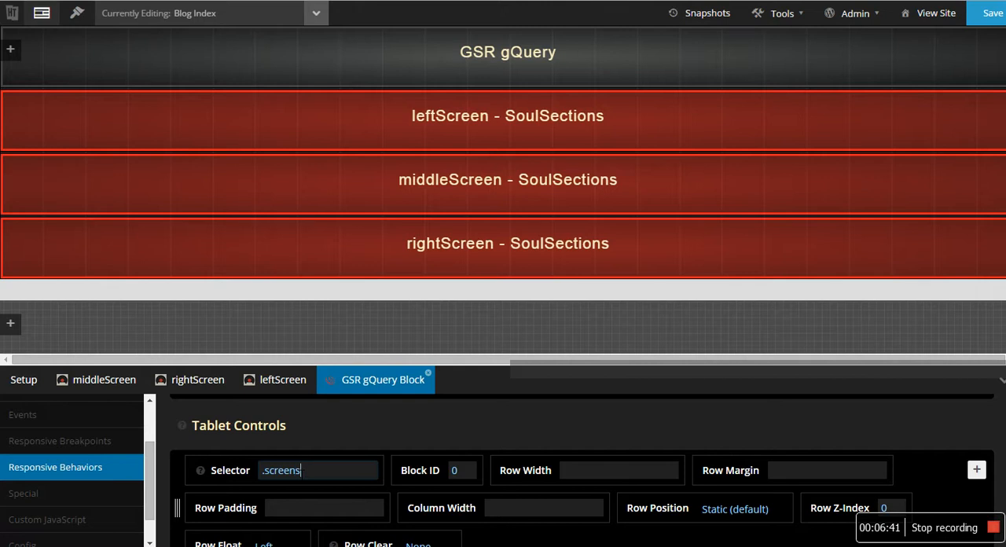
- Check the selector against the rightScreen block's custom CSS class and set the .screens tablet control's row width to 25%
left_click(194, 379)
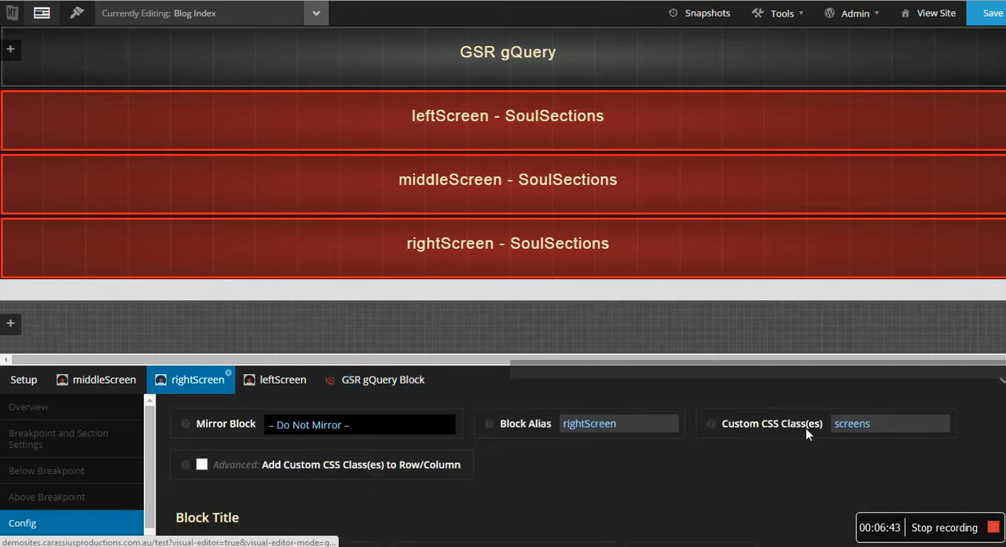
left_click(392, 382)
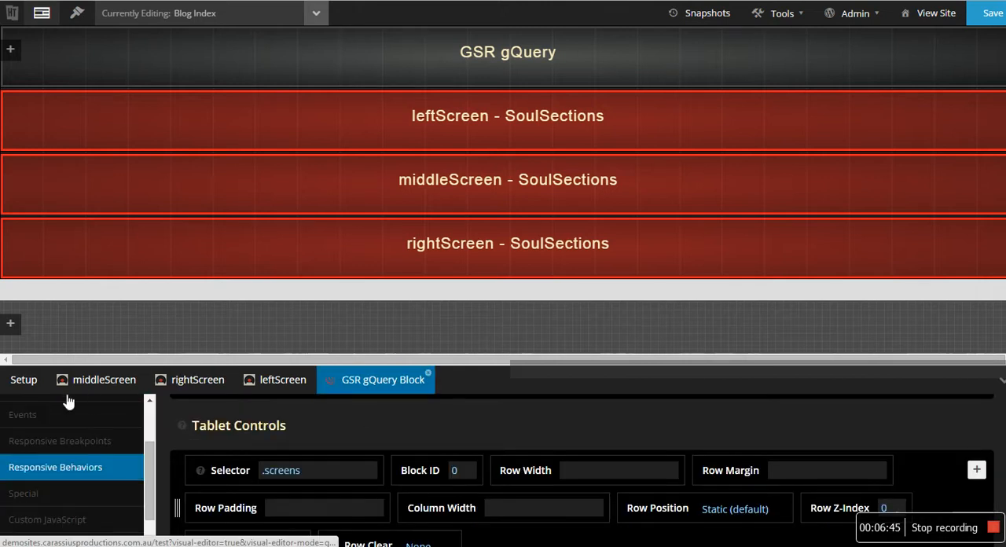
type("25%")
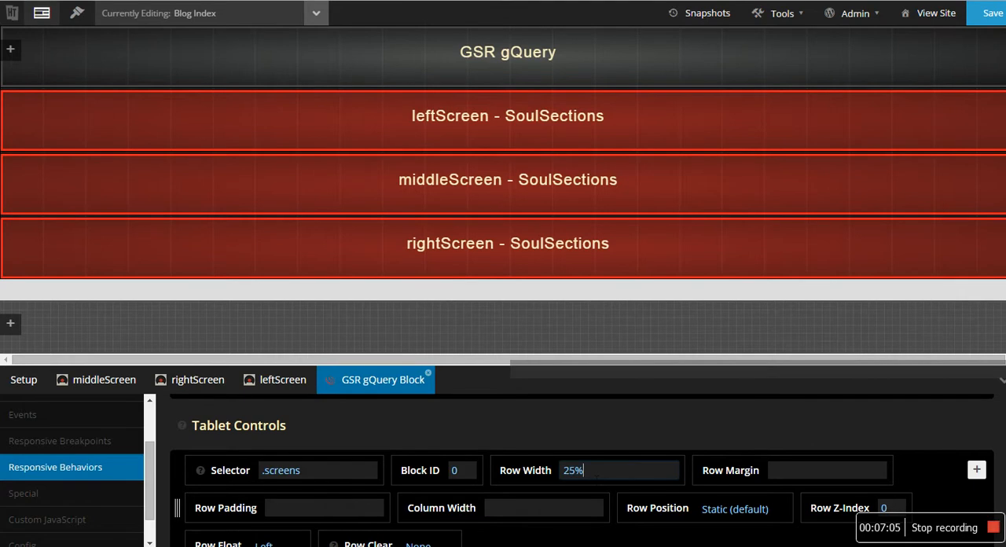
- Add a second tablet control with the selector .mainScreen, checking it against the middleScreen block's custom CSS class
scroll(440, 468, "down", 2)
scroll(436, 466, "up", 2)
left_click(976, 469)
scroll(381, 468, "down", 1)
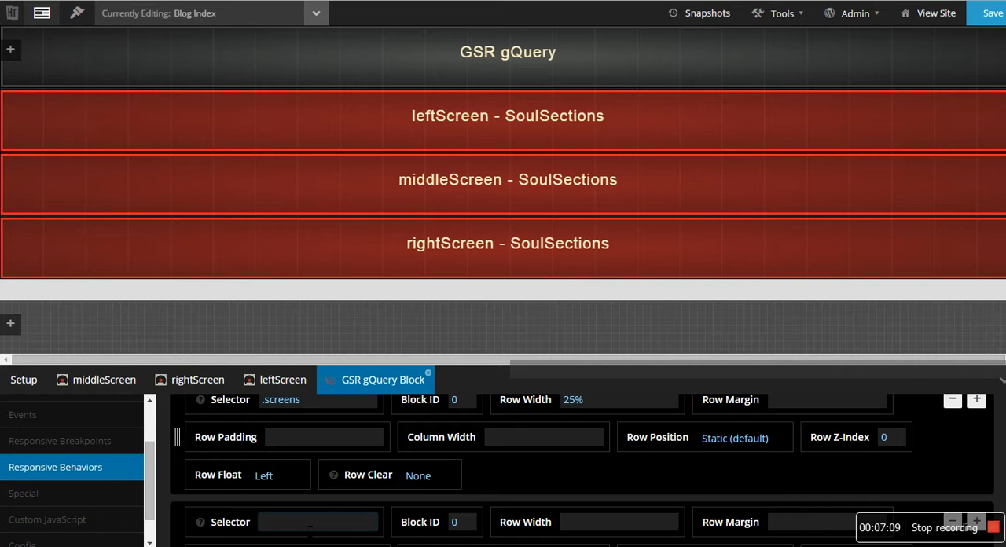
left_click(309, 528)
type(".mainScreem")
key("BackSpace")
type("n")
left_click(144, 378)
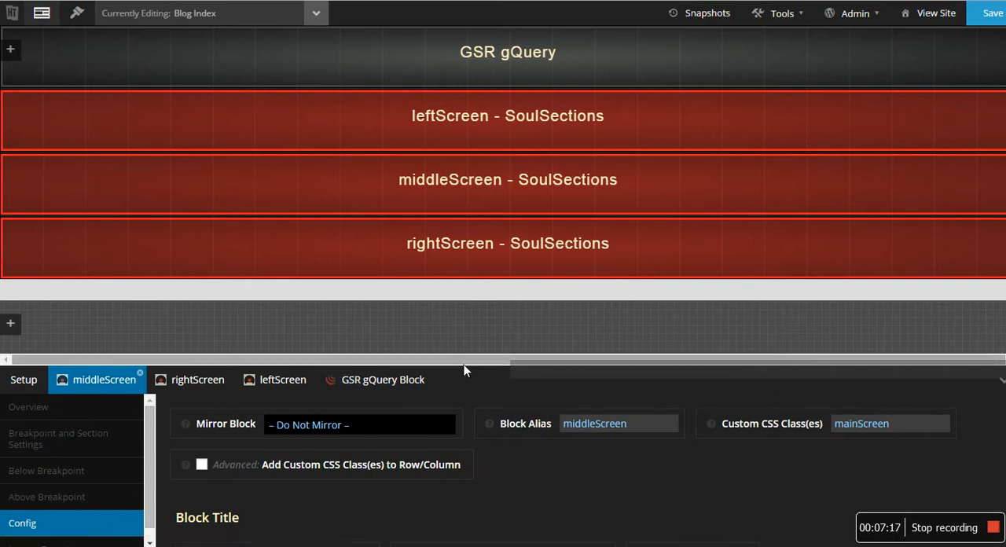
left_click(373, 382)
left_click(266, 522)
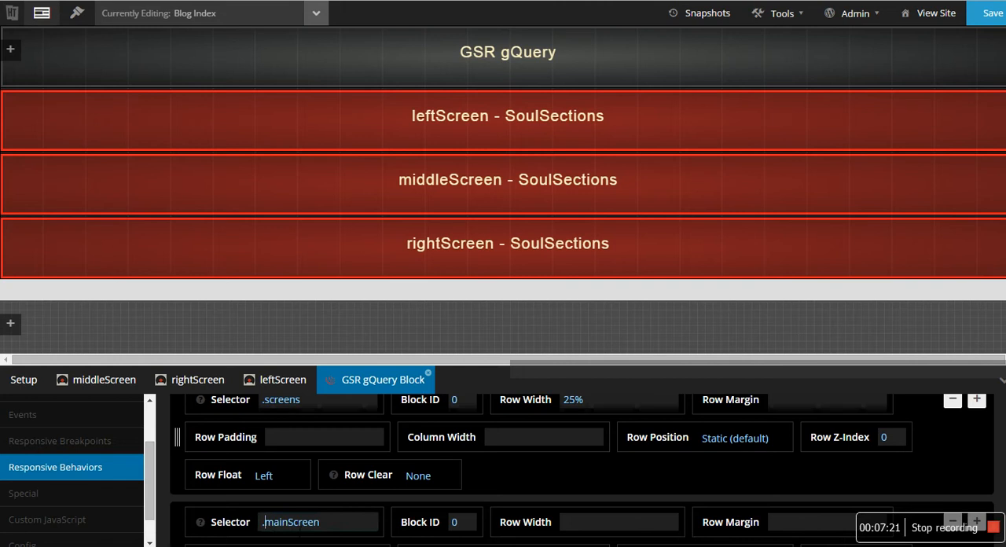
- Set the row width of the .mainScreen tablet control to 50%
left_click(613, 525)
type("50%")
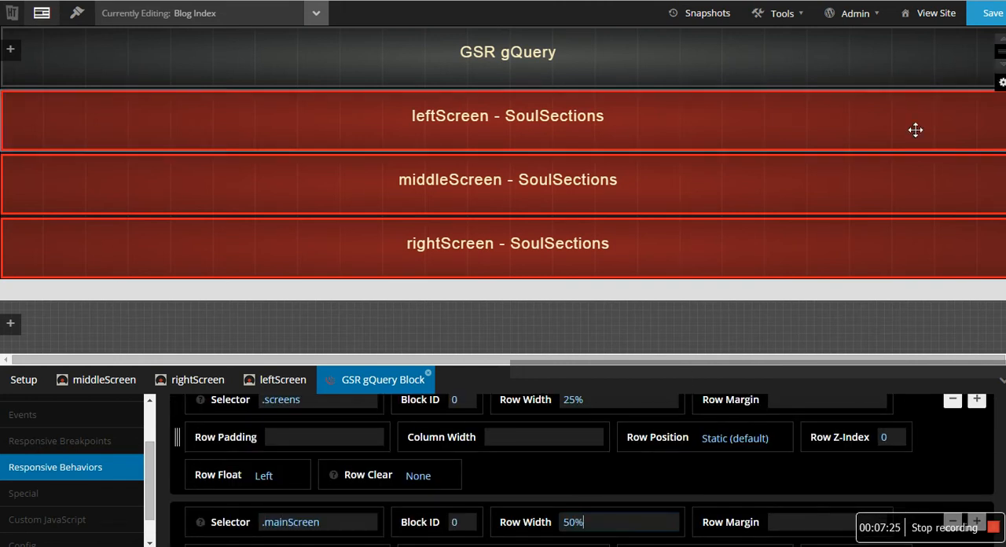
- Save the Blog Index layout and reload the live blog page to check how the three screens are arranged
left_click(999, 13)
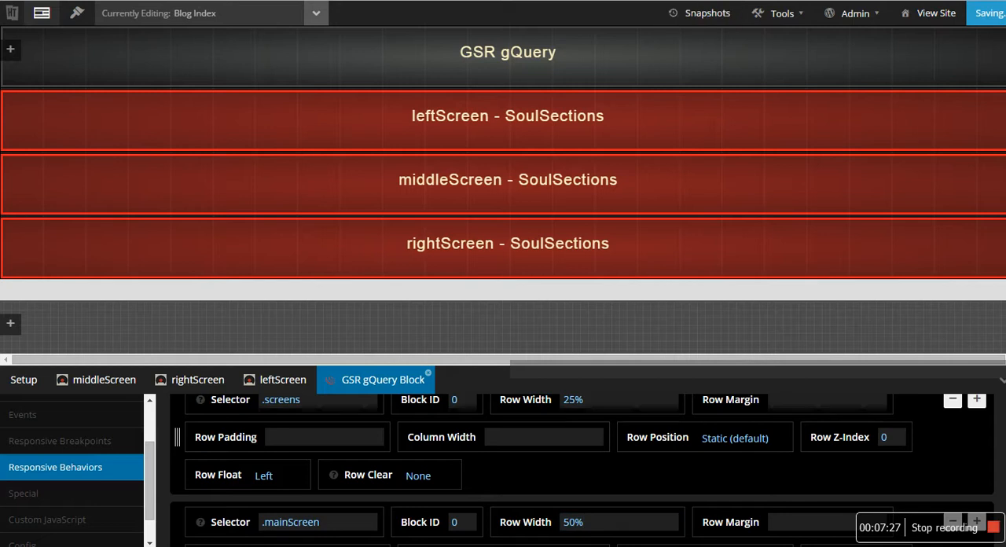
key("ctrl+Tab")
key("F5")
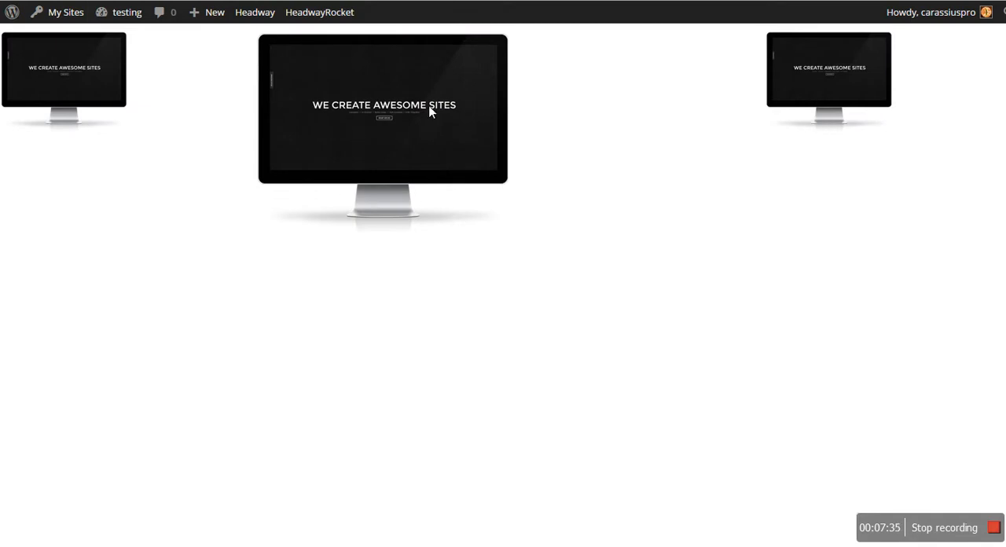
- Examine the Front Page middleScreen block's Above Breakpoint settings and compare them with the live blog page
key("ctrl+shift+Tab")
scroll(427, 230, "down", 2)
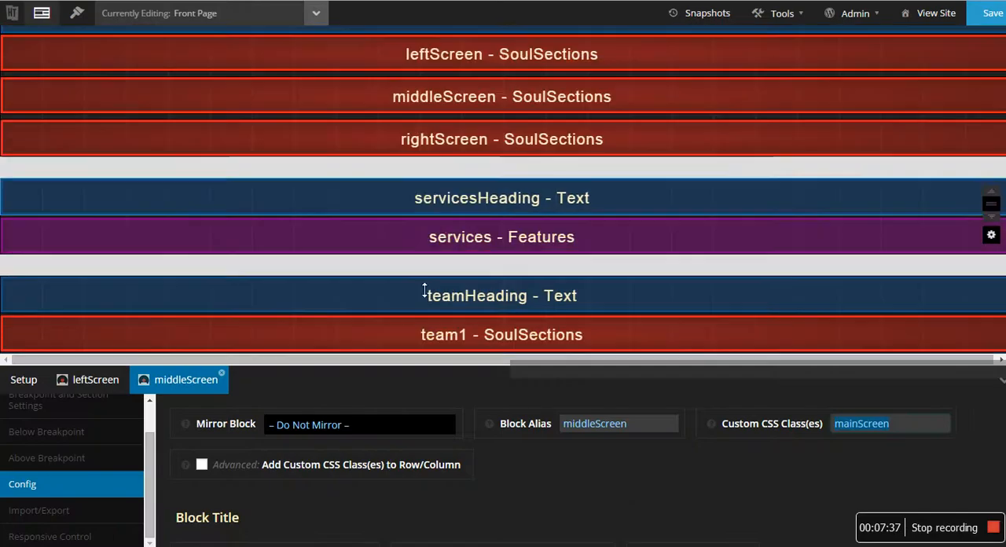
left_click(50, 462)
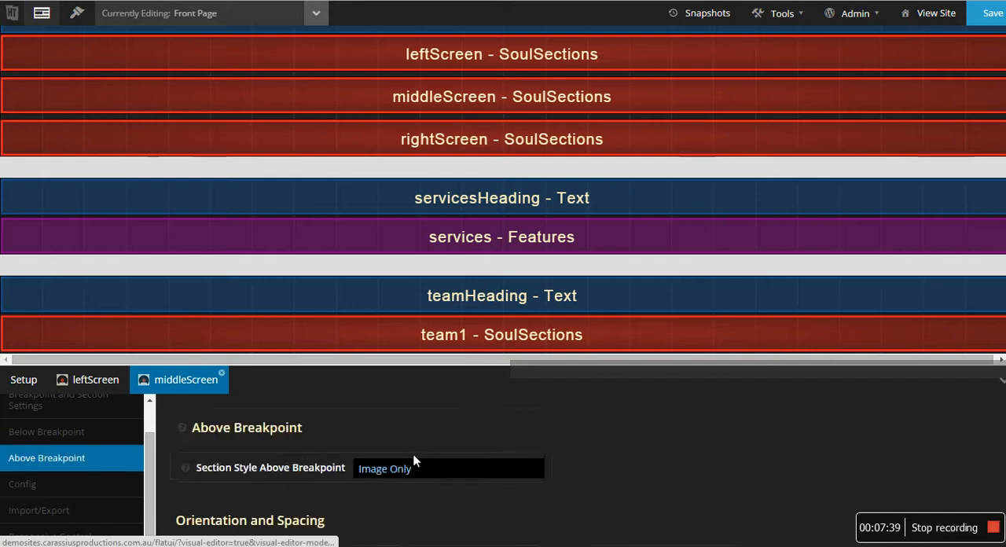
scroll(495, 499, "down", 3)
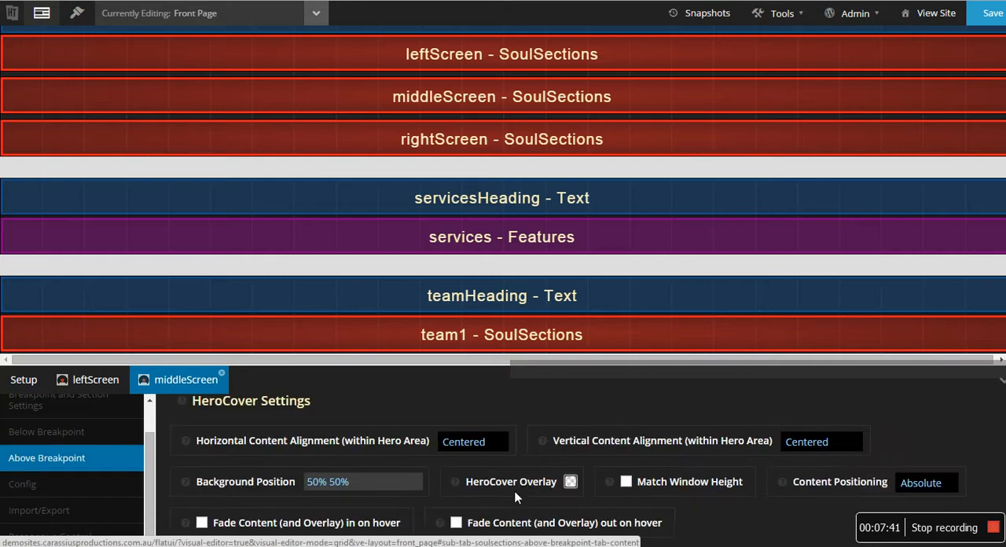
key("ctrl+Tab")
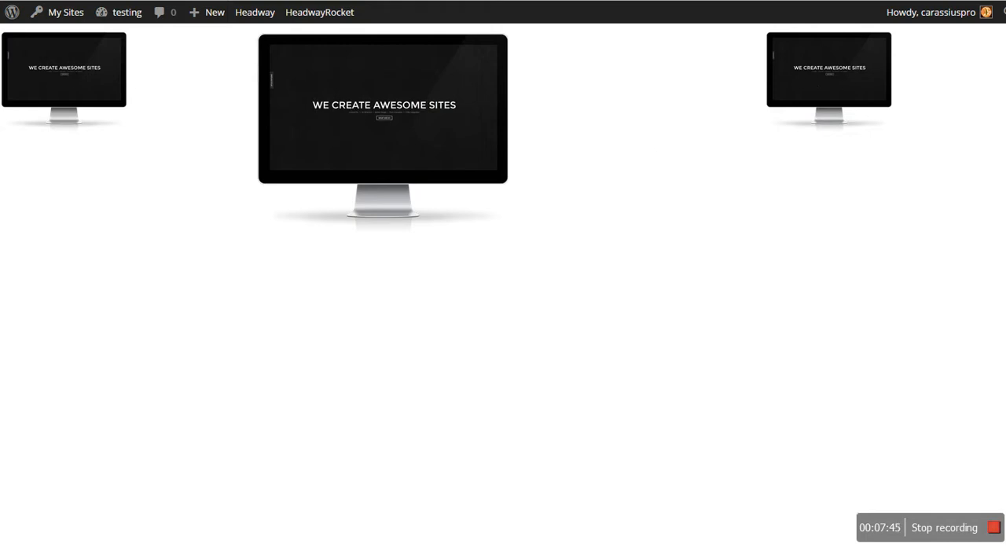
- Set the middleScreen block's Above Breakpoint image area width to 100% in the Blog Index layout
key("ctrl+Tab")
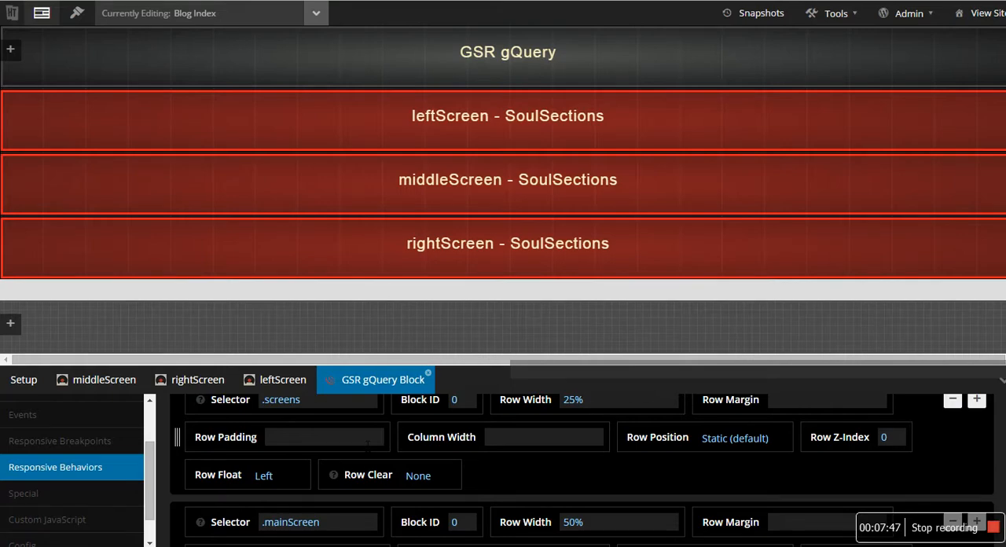
scroll(361, 461, "down", 2)
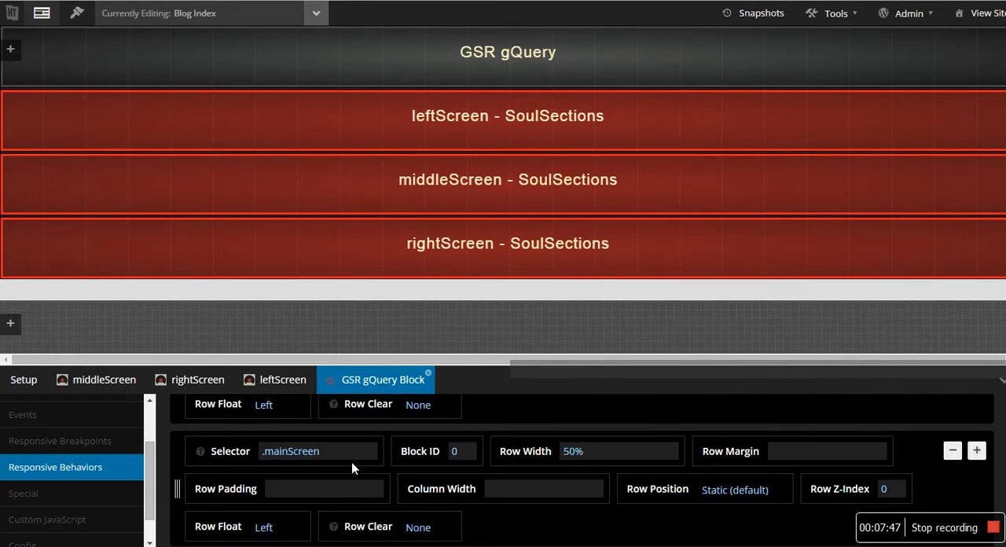
left_click(108, 383)
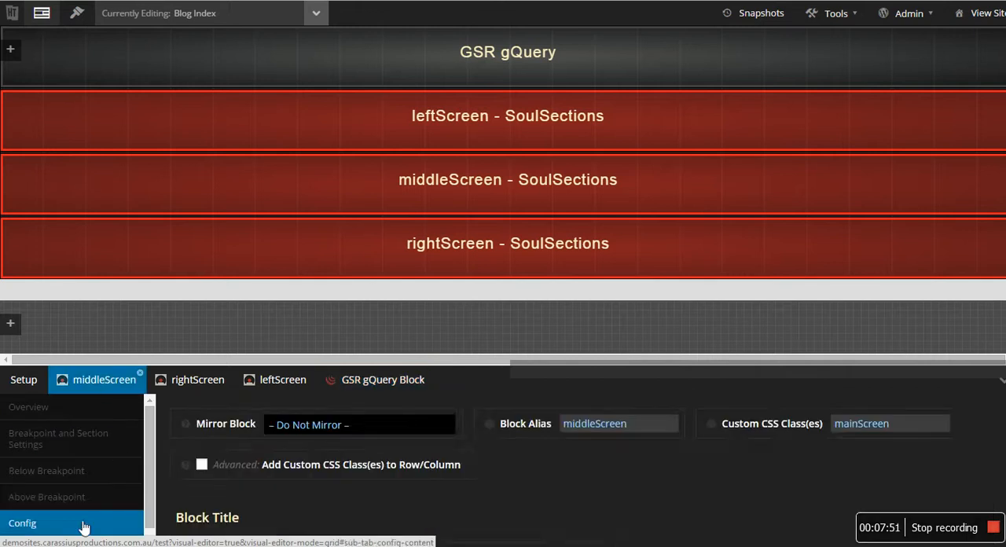
left_click(85, 497)
scroll(464, 484, "down", 3)
scroll(498, 482, "down", 10)
scroll(394, 496, "down", 5)
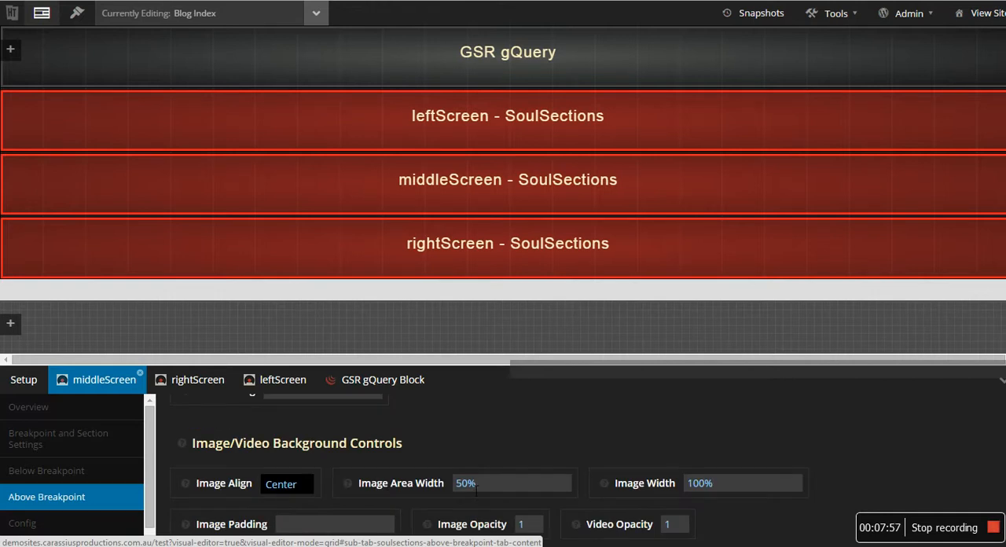
type("10")
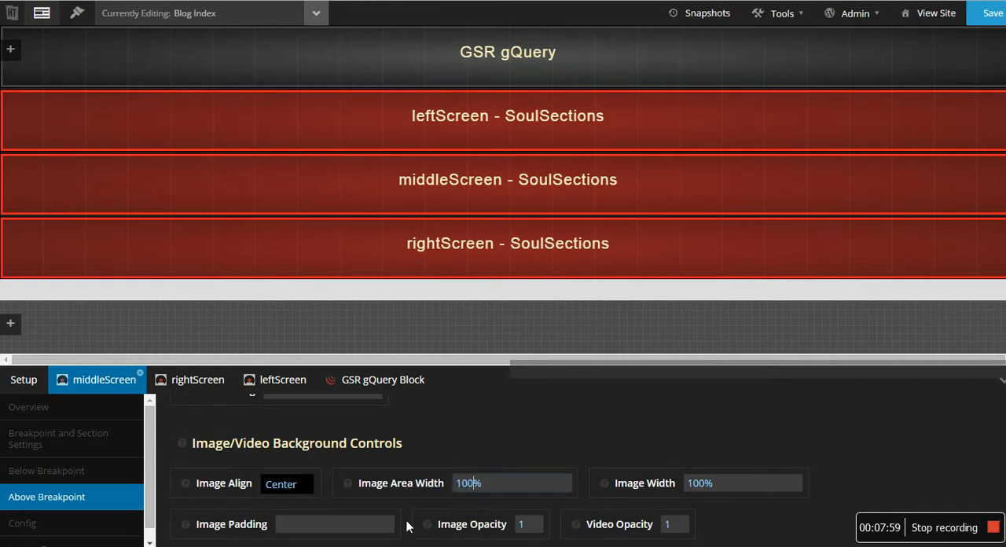
- Set the rightScreen block's Above Breakpoint image area width to 100%
left_click(198, 381)
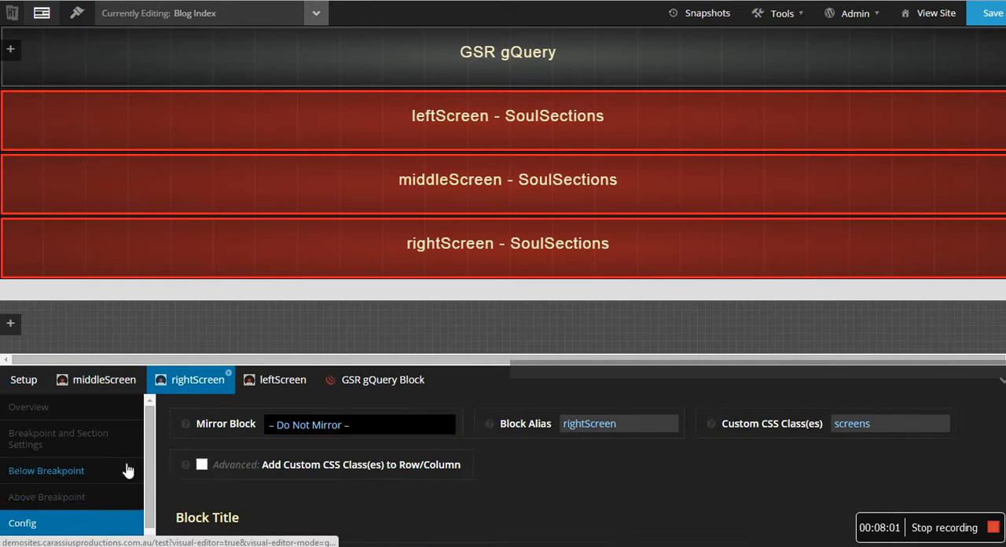
left_click(55, 497)
scroll(396, 483, "down", 6)
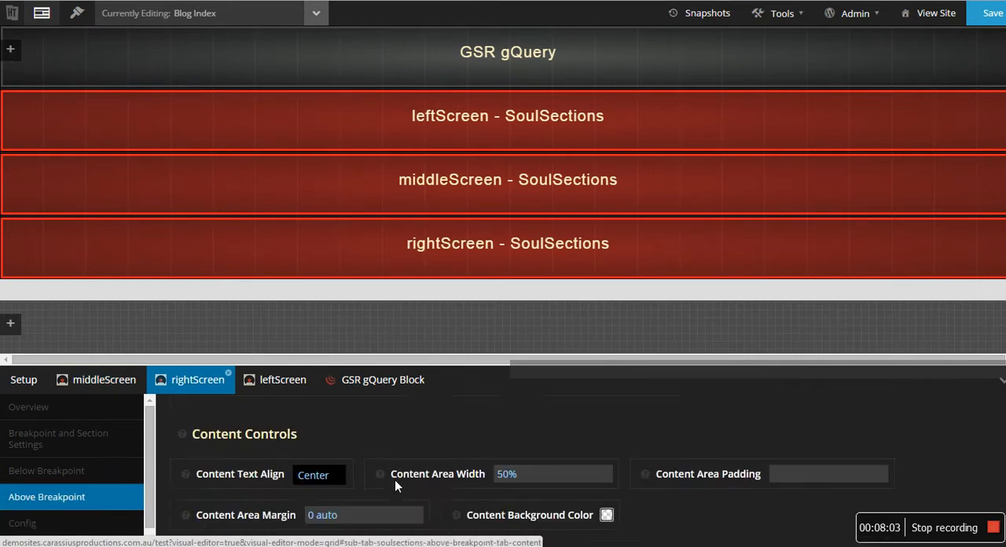
left_click_drag(462, 485, 430, 487)
type("100")
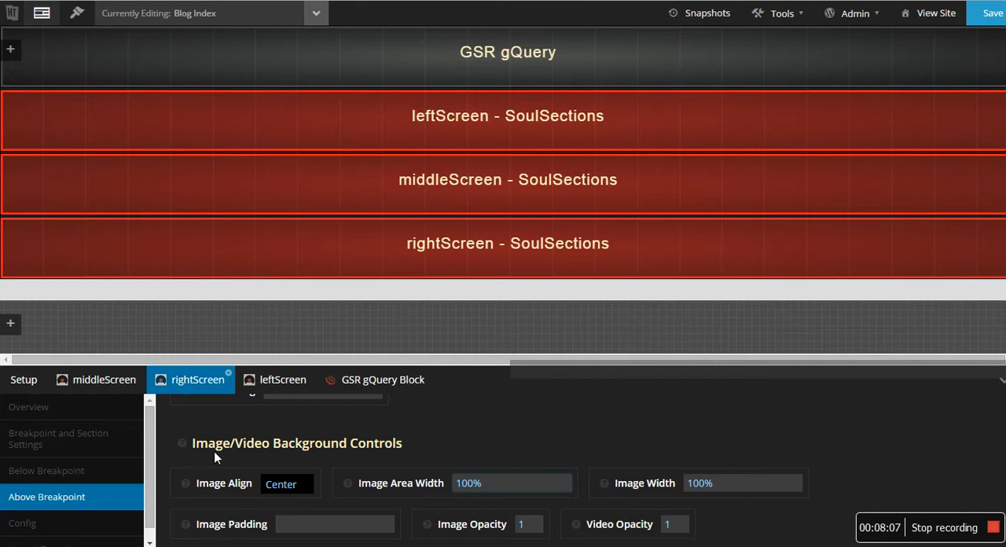
- Set the leftScreen block's Above Breakpoint image area width to 100%
left_click(284, 384)
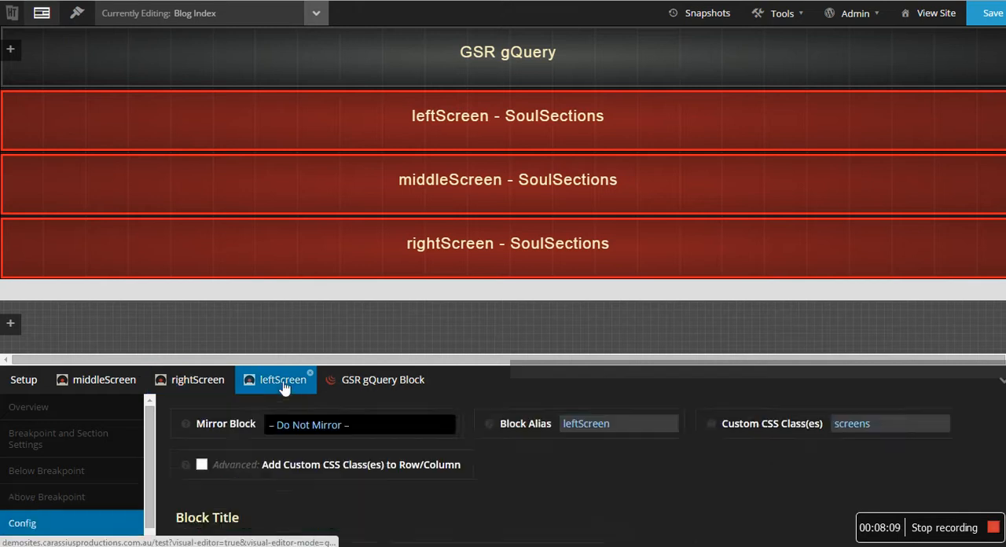
left_click(84, 497)
scroll(407, 472, "down", 3)
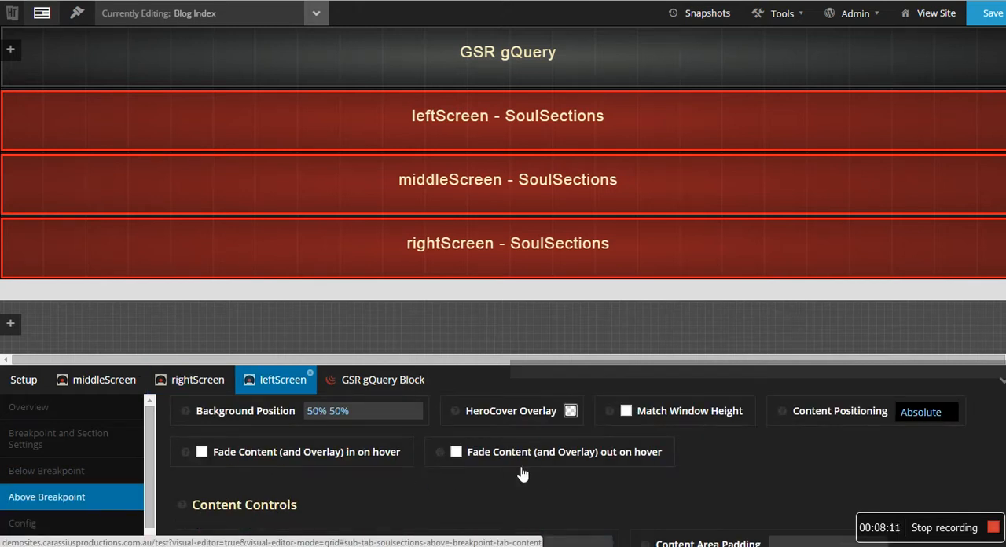
scroll(394, 470, "down", 5)
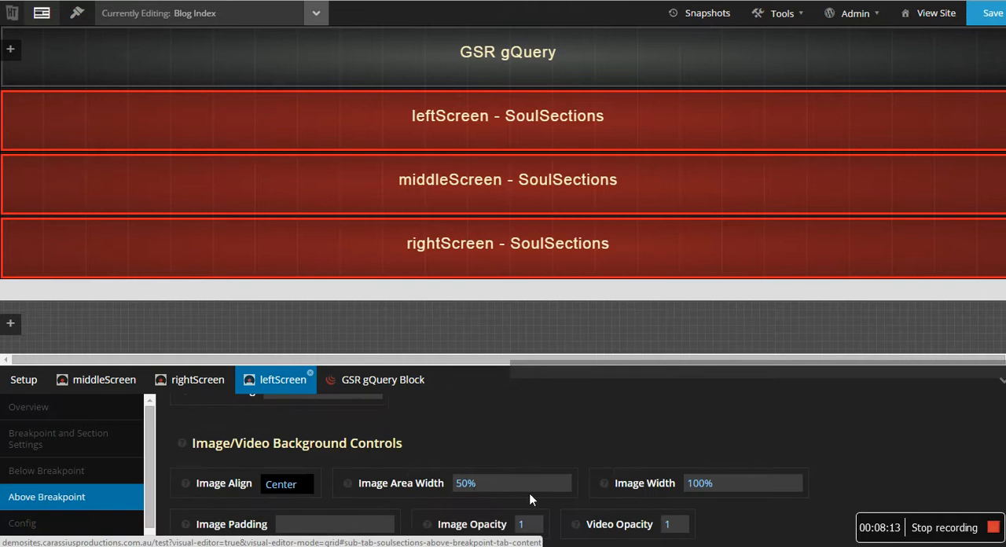
left_click_drag(469, 486, 438, 480)
type("10")
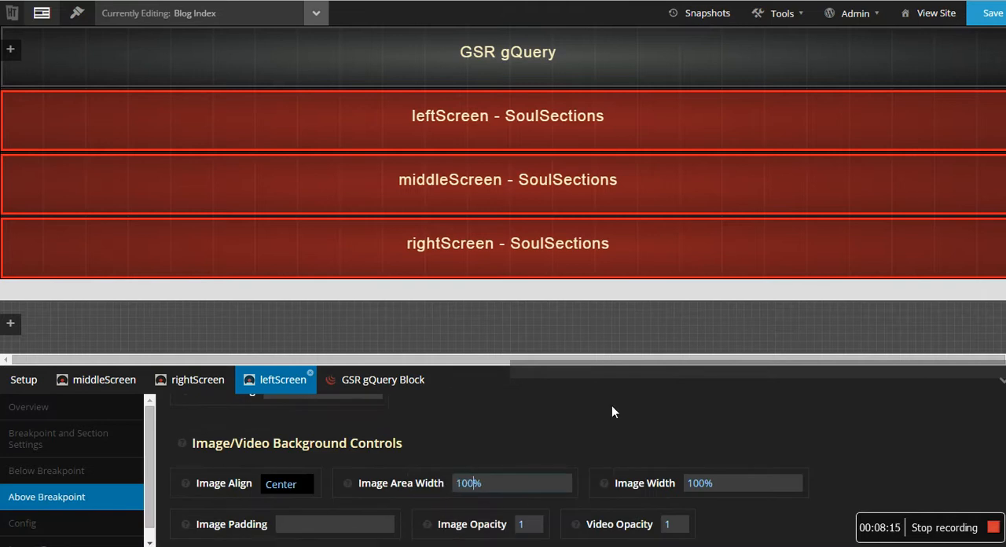
- Save the Blog Index layout and reload the live blog page to check the enlarged screens against the editor settings
left_click(988, 14)
key("ctrl+Tab")
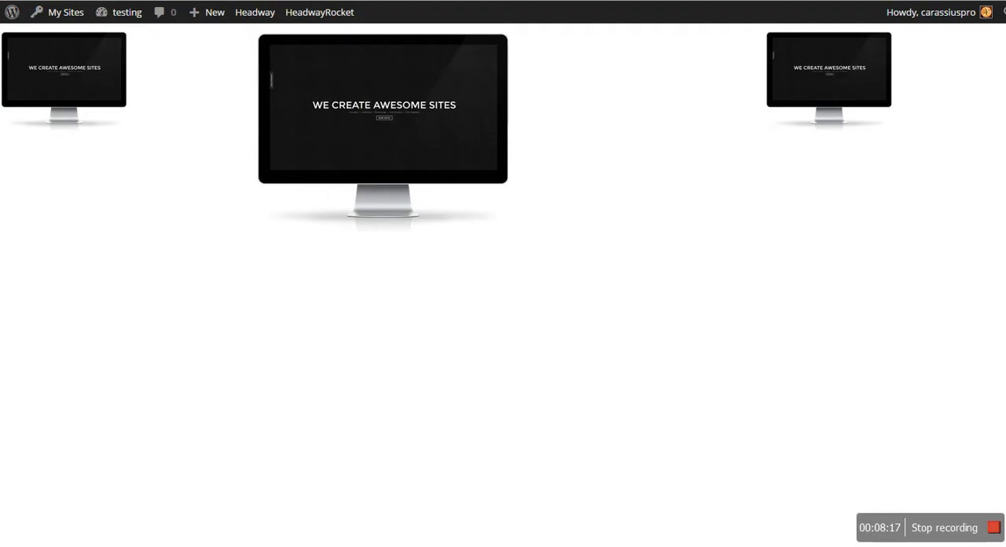
key("F5")
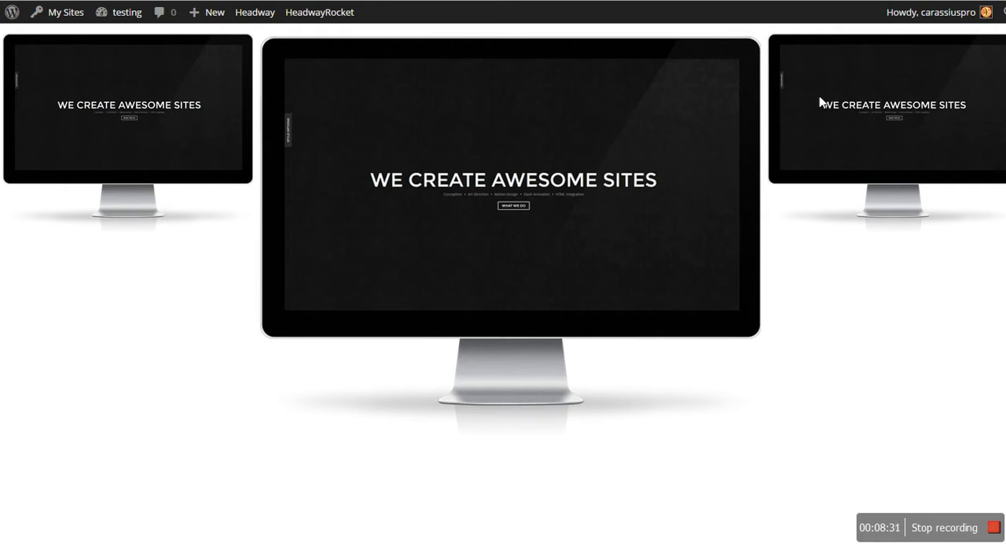
key("ctrl+Tab")
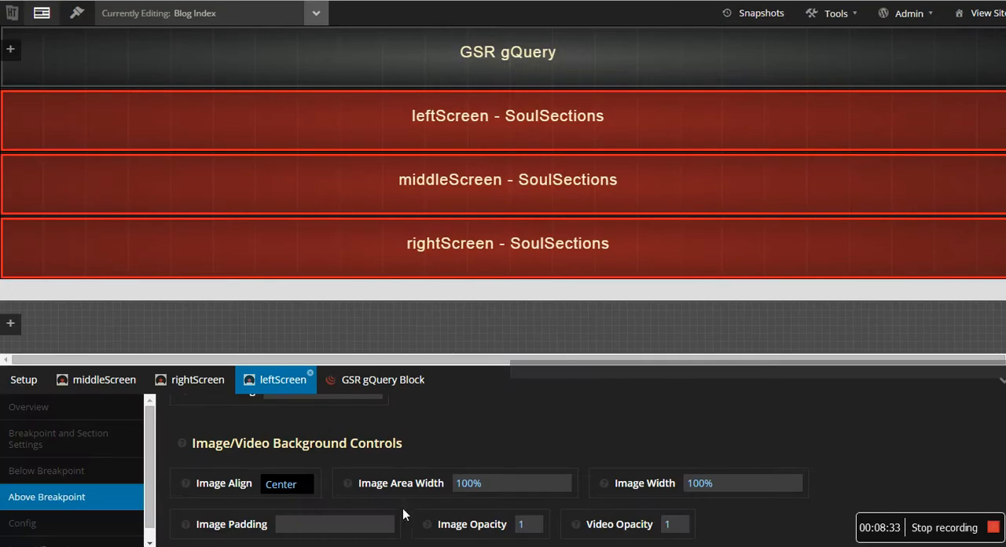
key("ctrl+Tab")
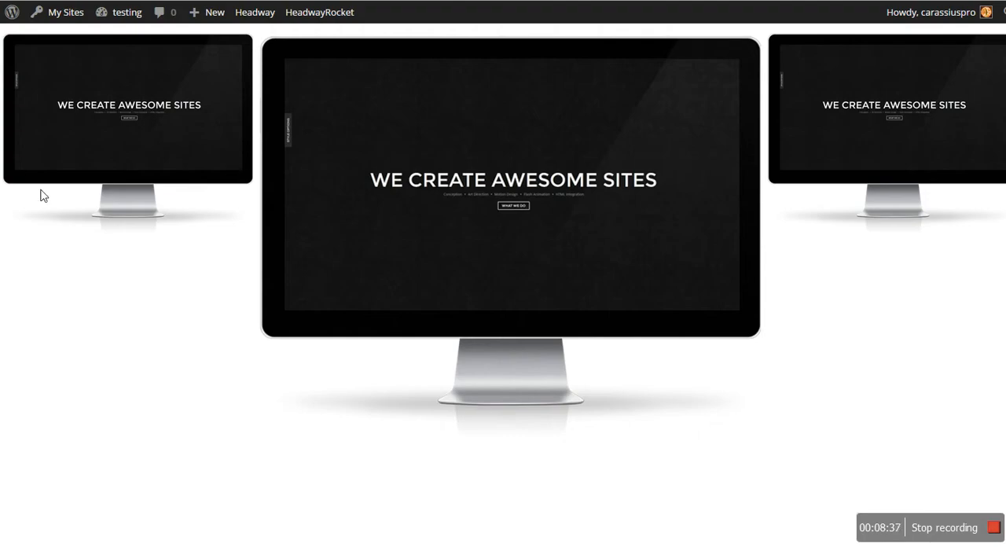
left_click_drag(306, 413, 108, 311)
- Switch both the Blog Index and Front Page editors to Design mode, leaving the Front Page's unsaved changes behind
left_click(212, 1)
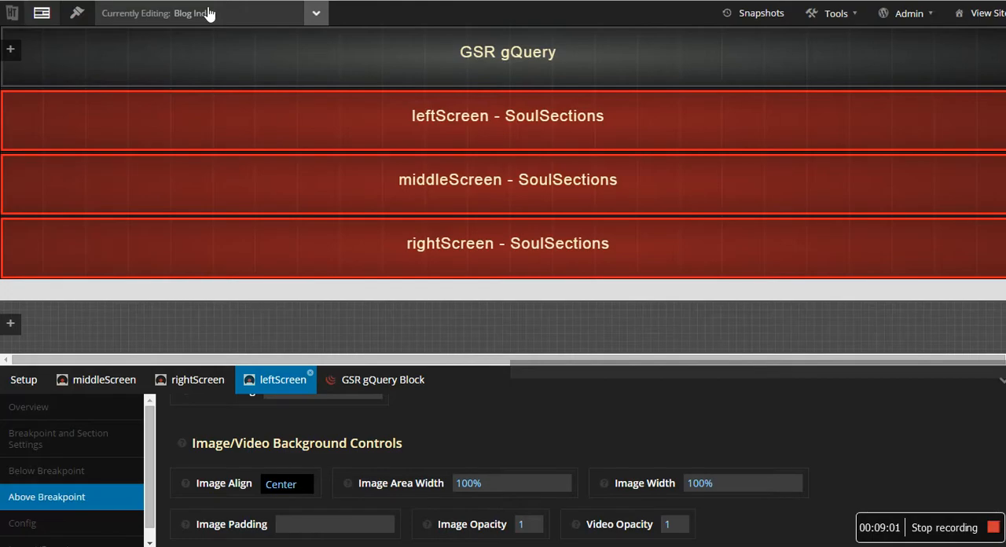
left_click(84, 21)
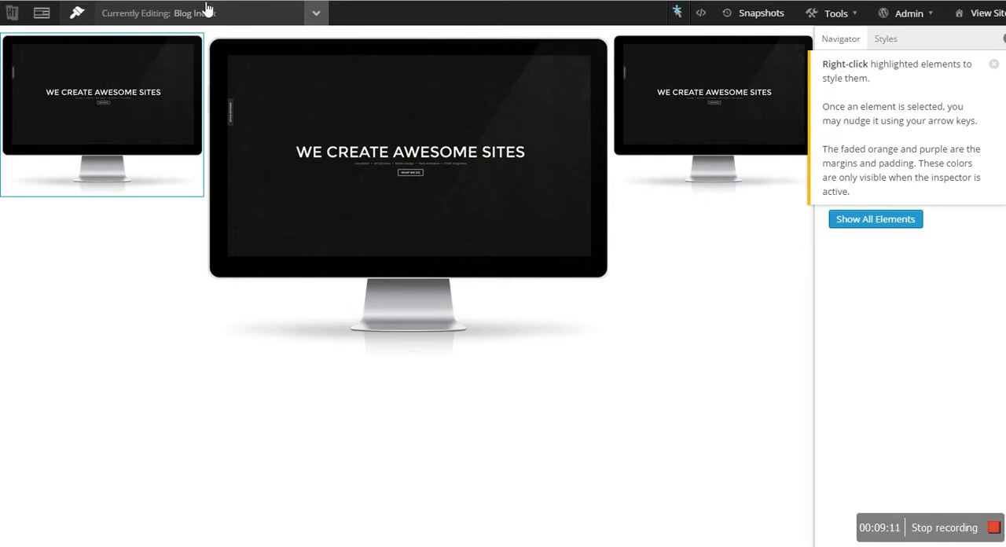
key("ctrl+Tab")
left_click(80, 17)
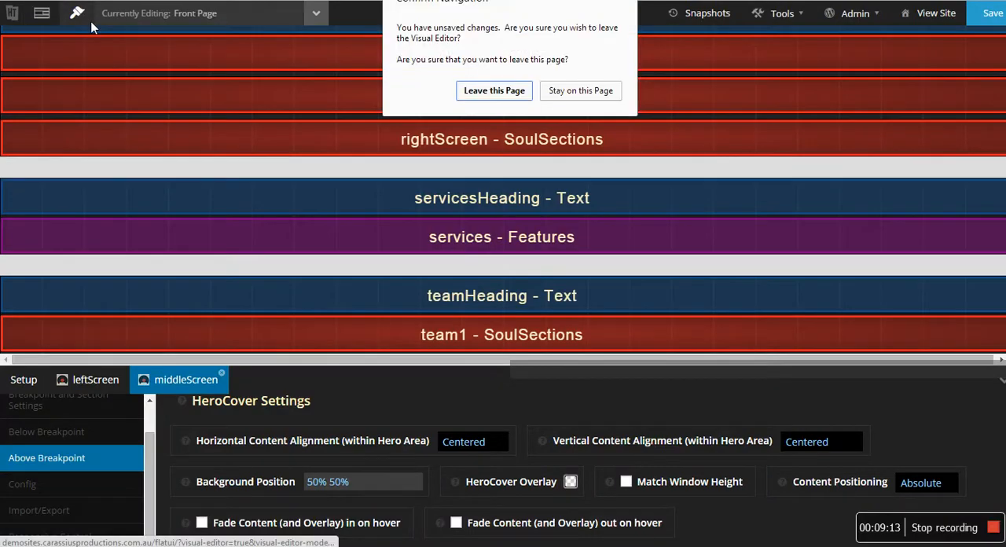
left_click(493, 90)
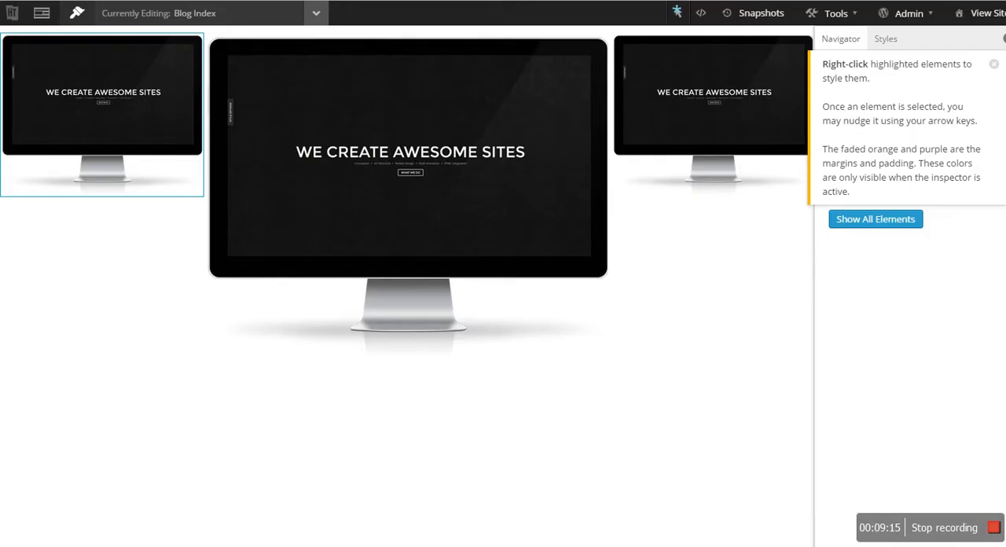
- Dismiss the Design Editor inspector hint in both the Blog Index and Front Page editors
left_click(993, 64)
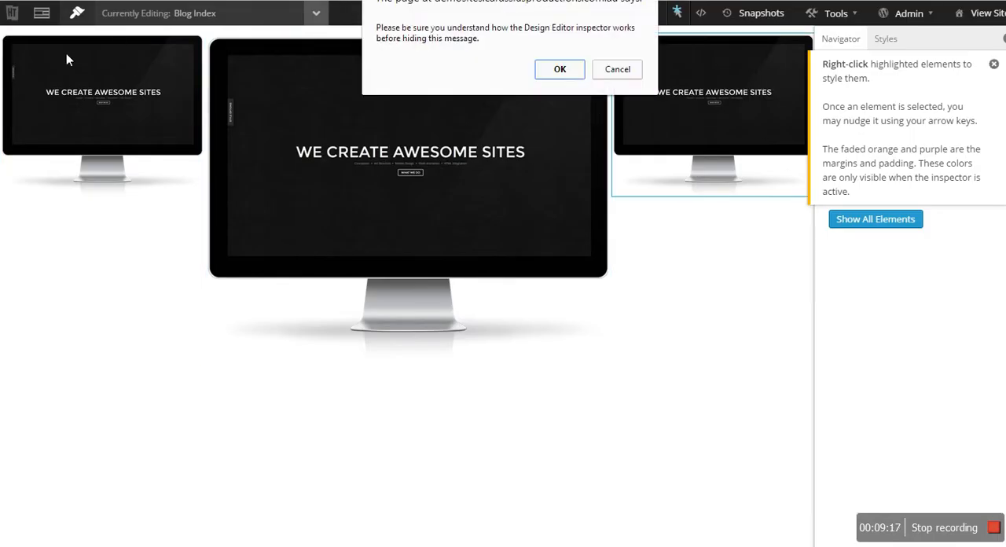
left_click(559, 70)
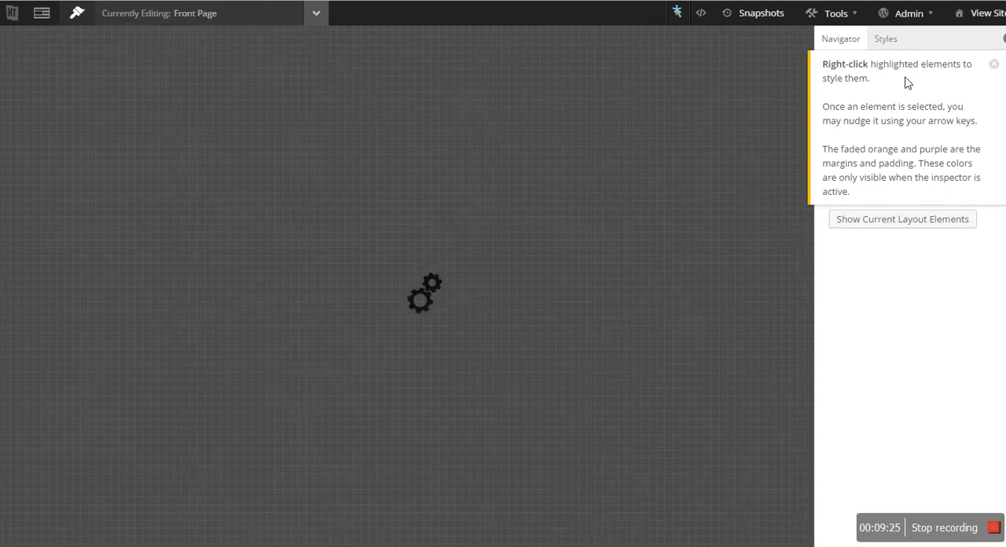
left_click(993, 65)
left_click(560, 70)
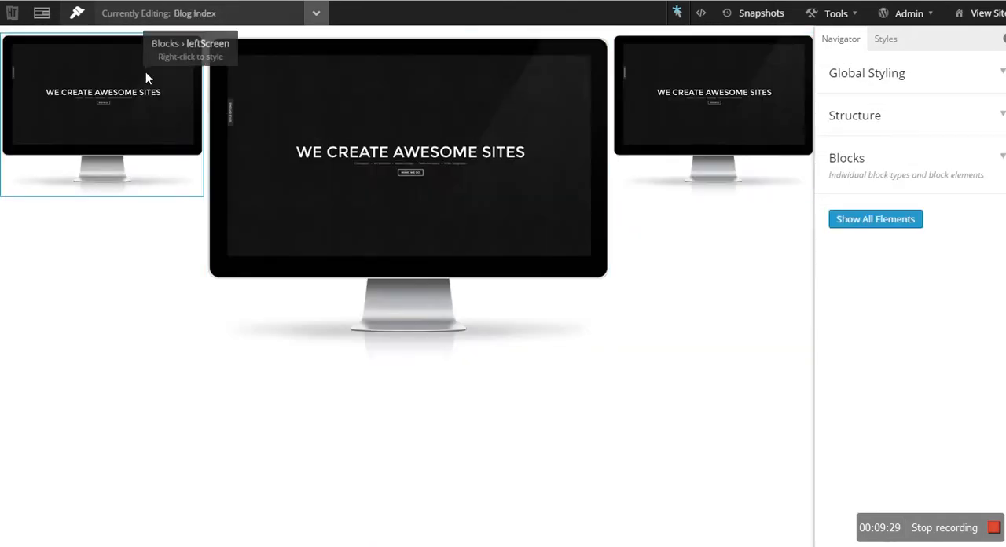
left_click(87, 0)
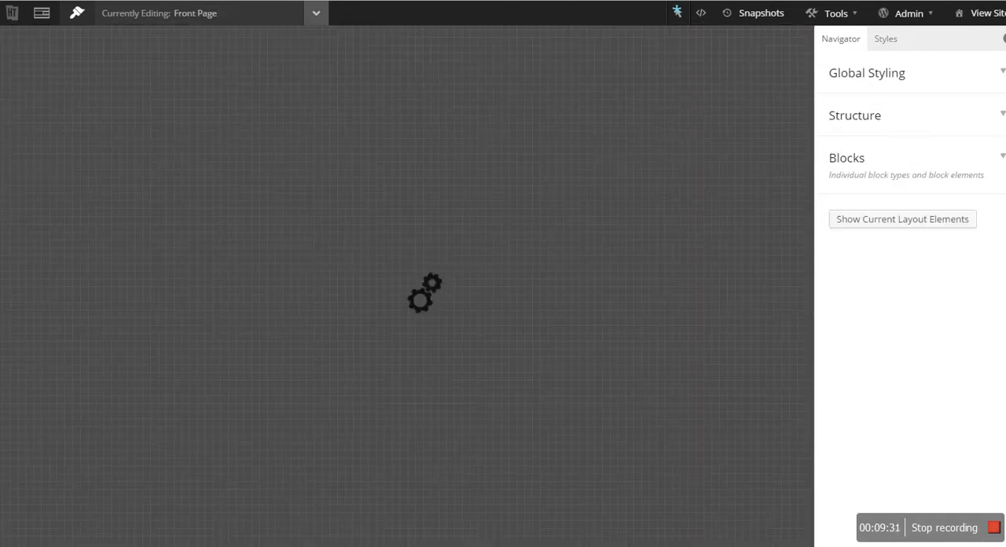
left_click(245, 0)
- Edit the leftScreen block instance in the Blog Index and set its top padding to 80 px
right_click(180, 166)
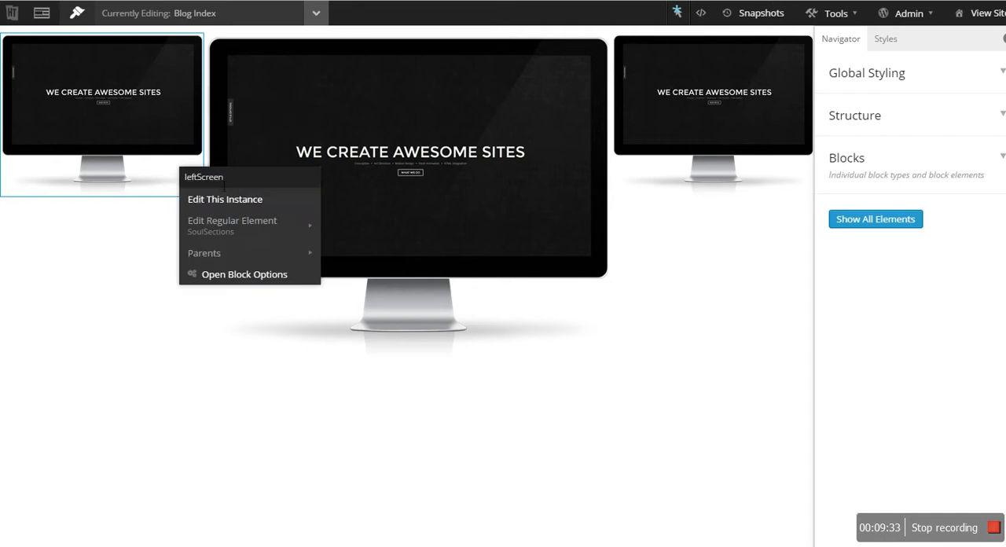
left_click(240, 201)
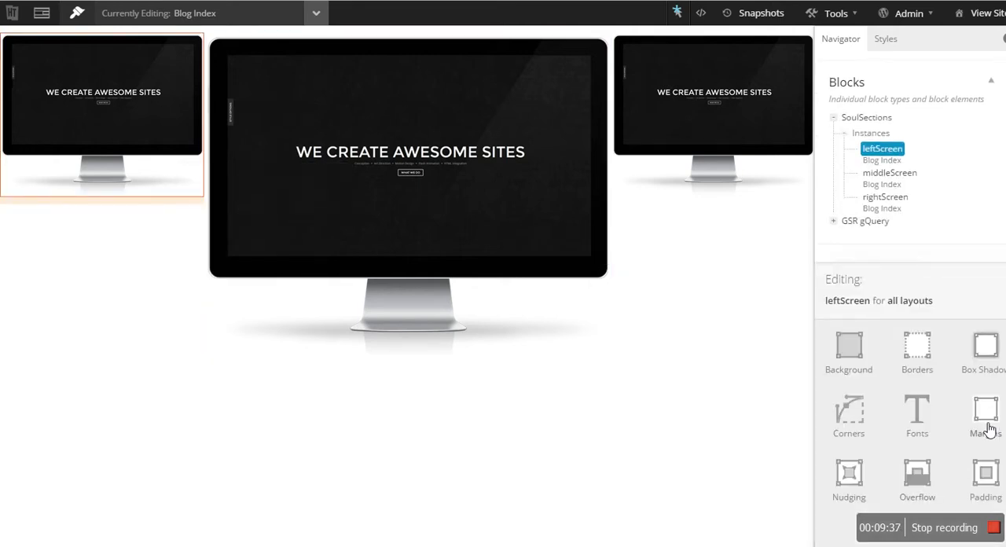
left_click(984, 474)
left_click(912, 454)
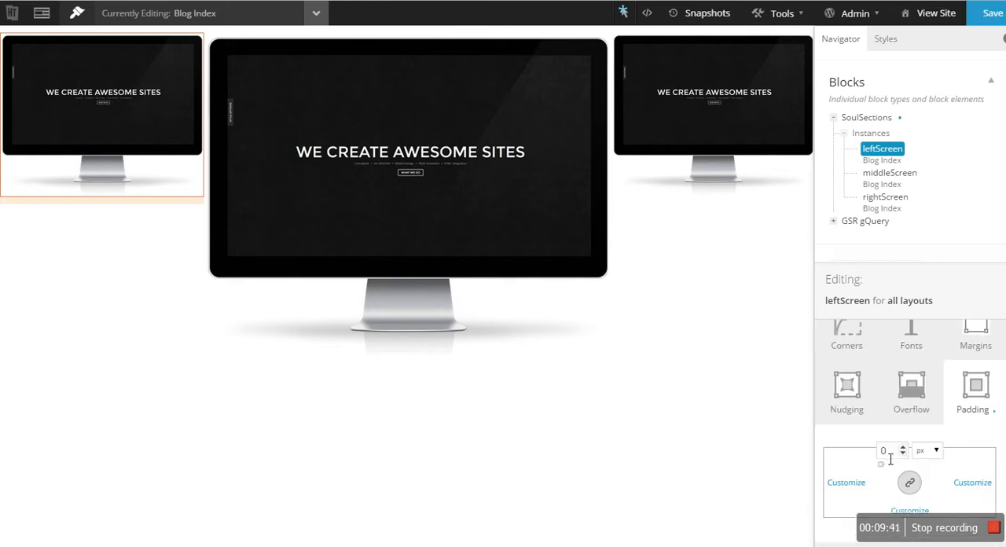
type("80")
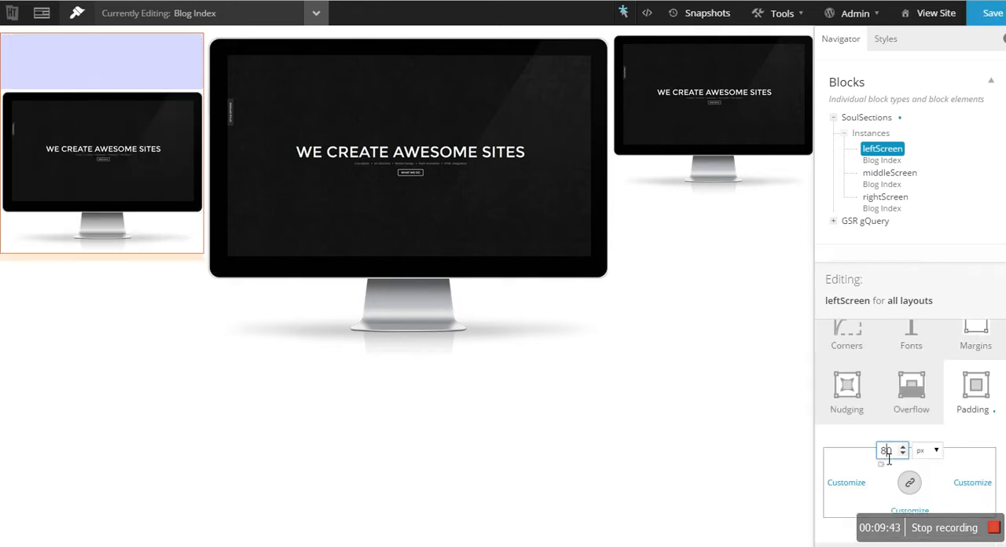
- Edit the rightScreen block instance and set its top padding to 80 px
right_click(693, 122)
left_click(738, 165)
left_click(986, 476)
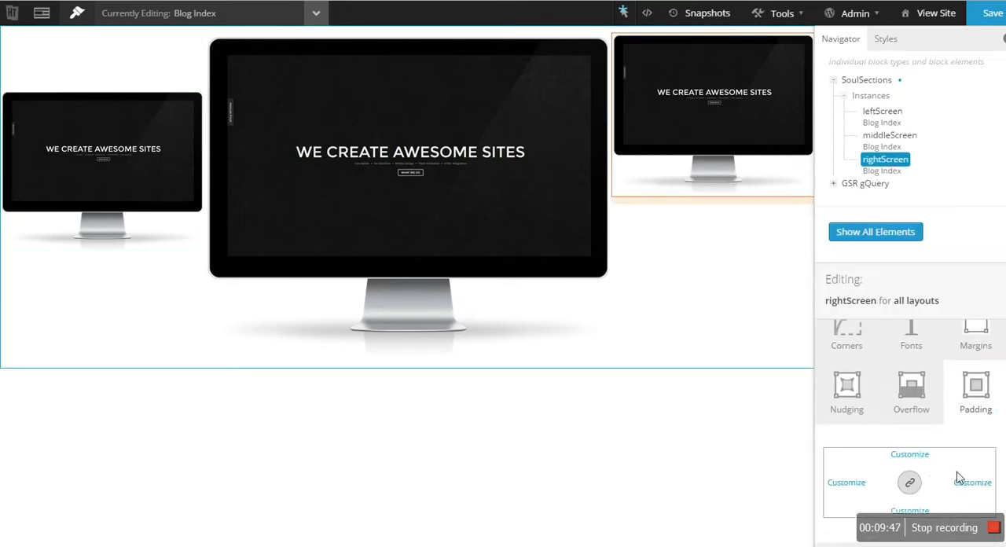
left_click(927, 460)
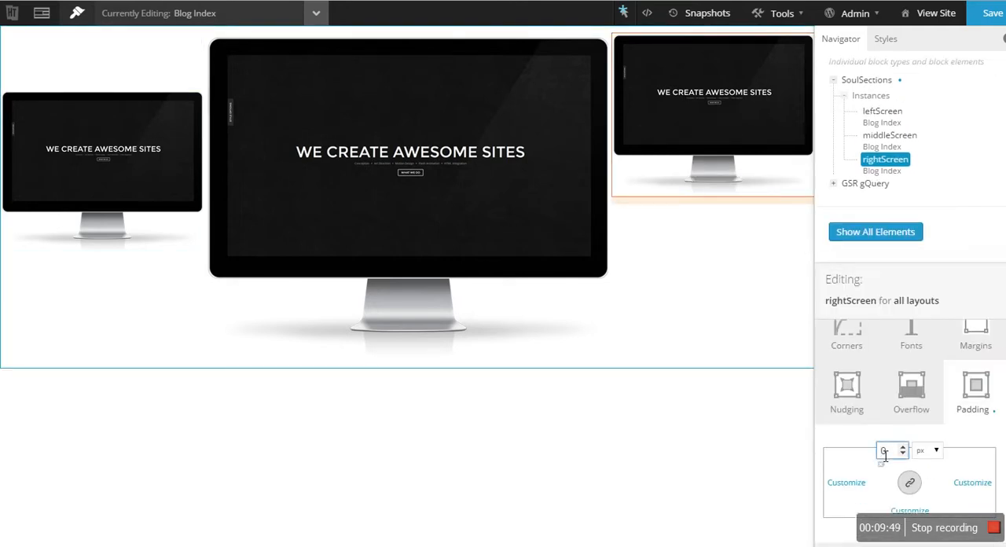
type("80")
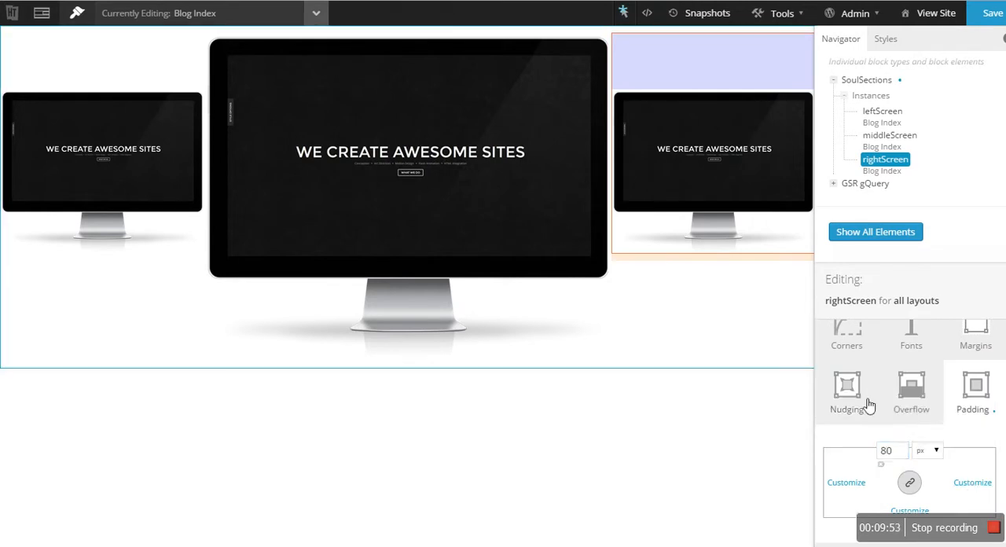
- Try a right padding of 80 px on the rightScreen instance and reset it to 0
left_click(973, 484)
left_click(949, 486)
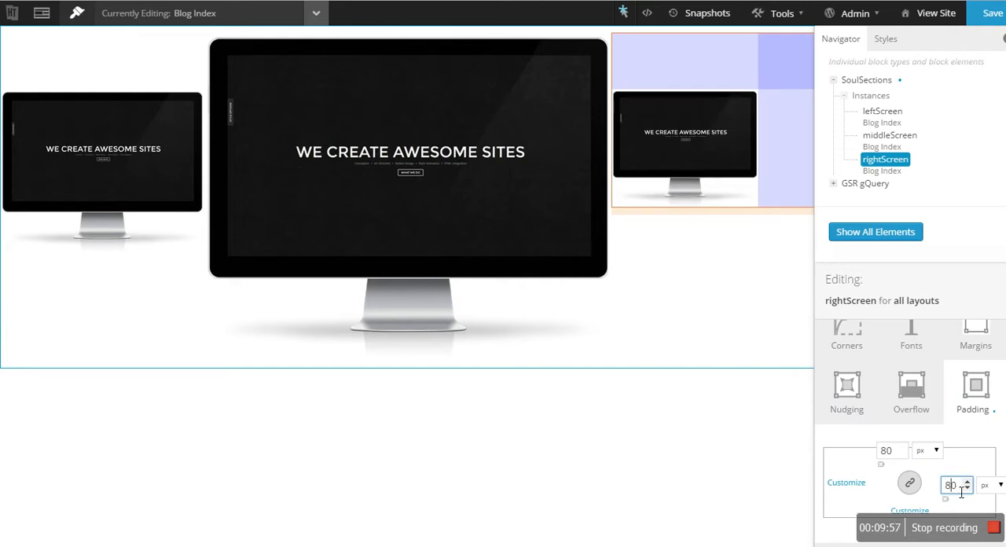
key("BackSpace")
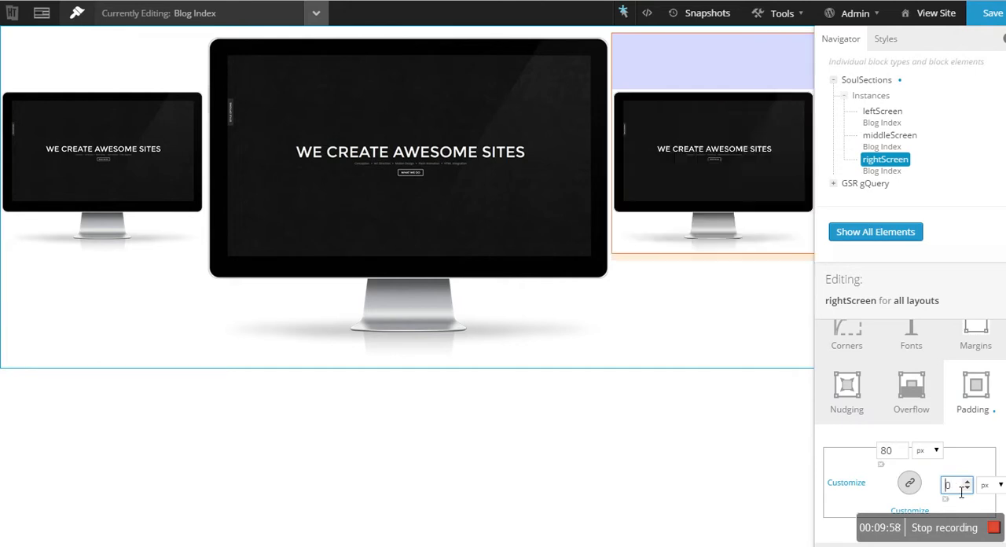
left_click(991, 351)
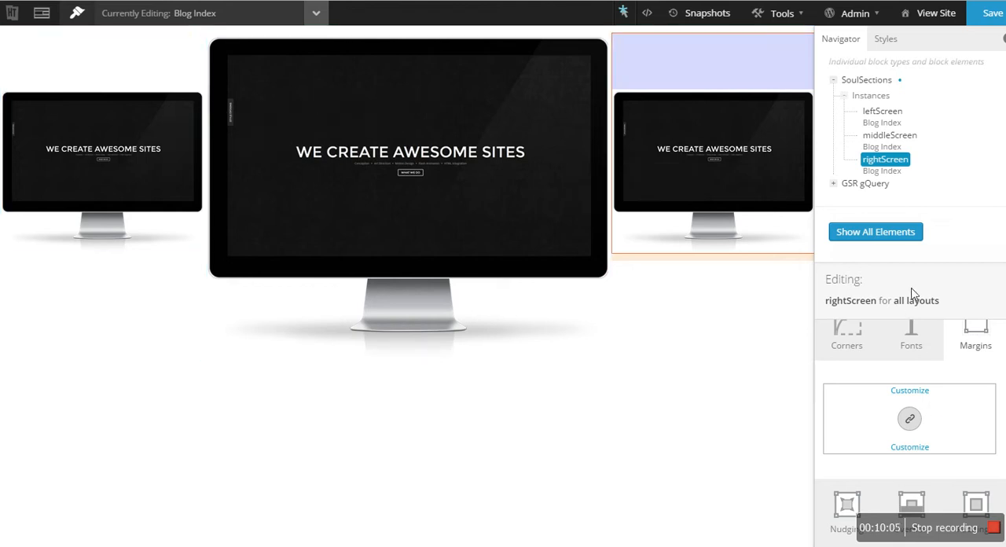
left_click(648, 14)
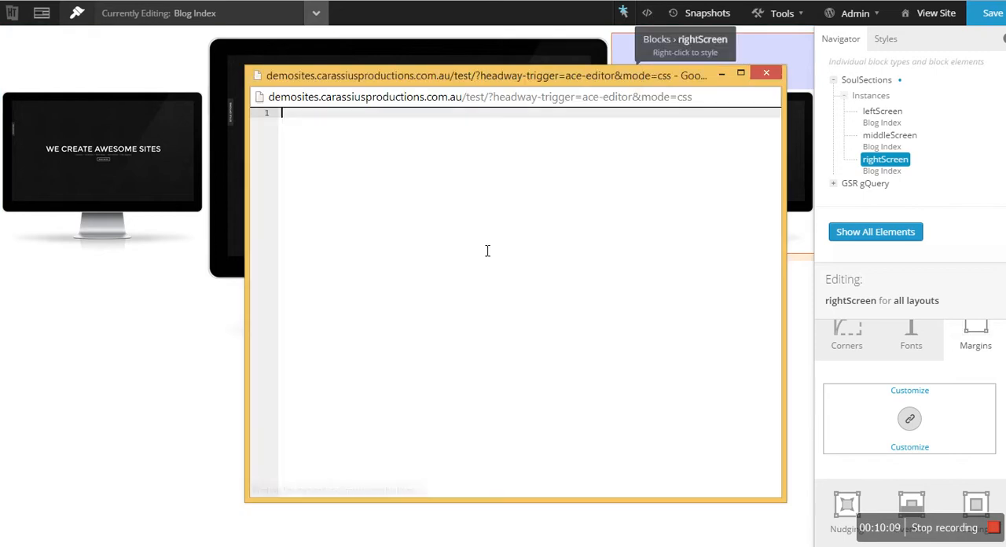
type(".screen")
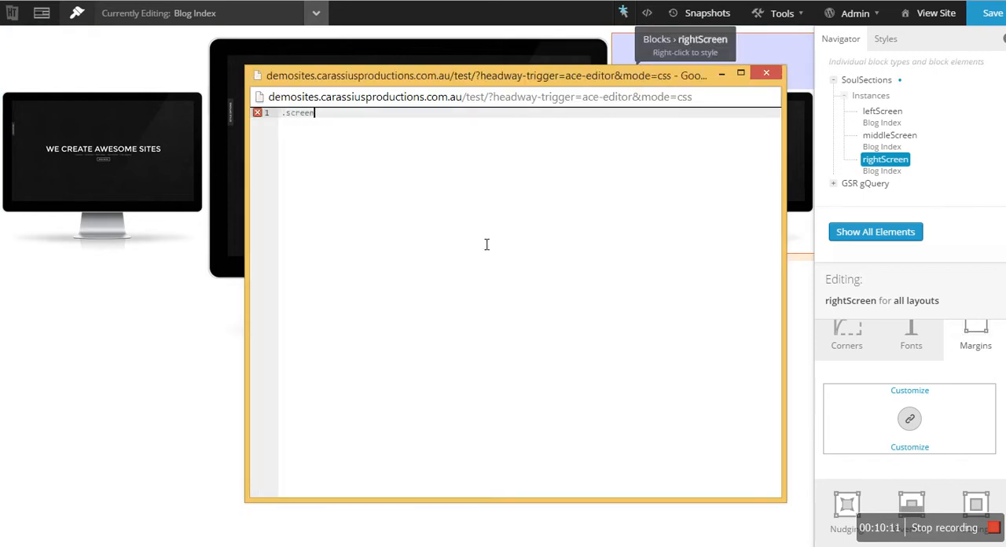
type("s")
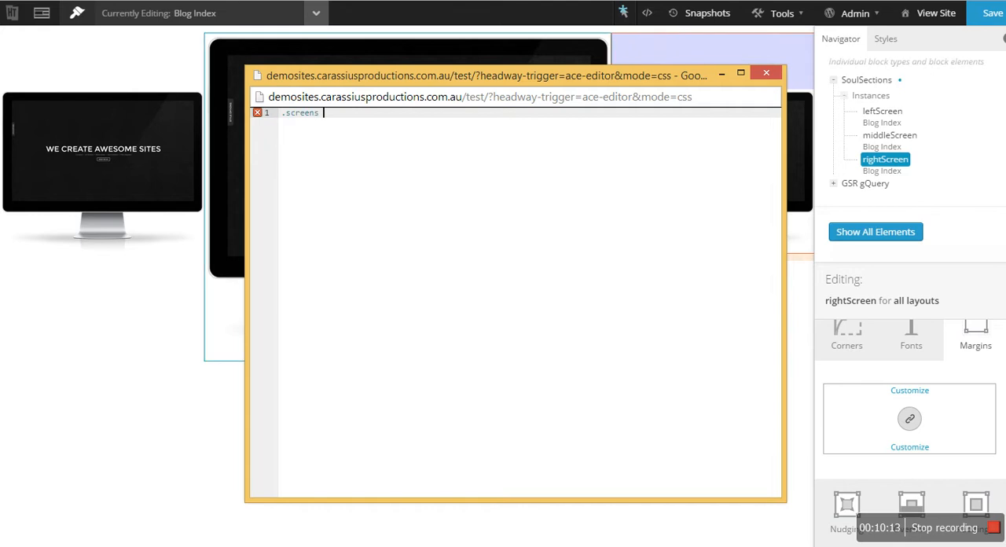
key("ctrl+a")
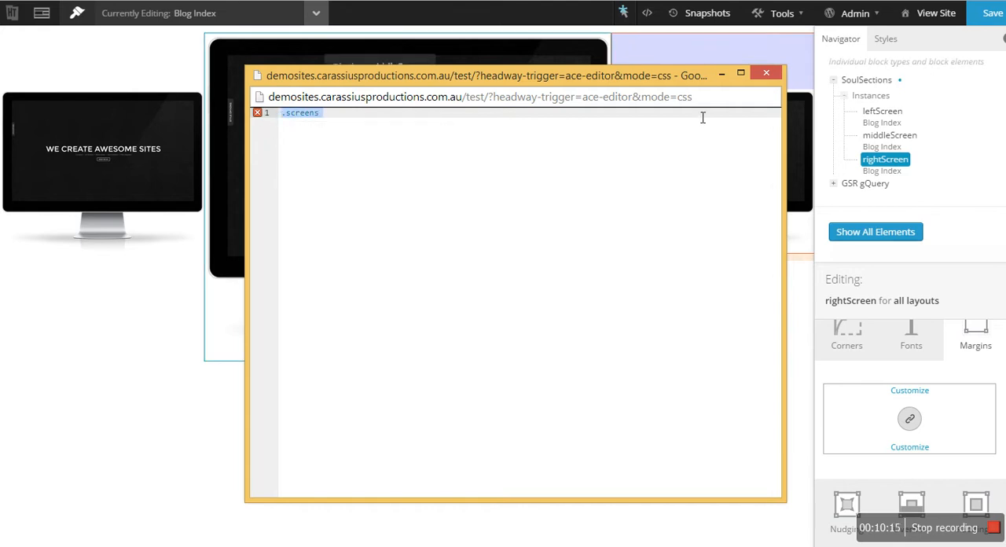
key("BackSpace")
left_click(322, 0)
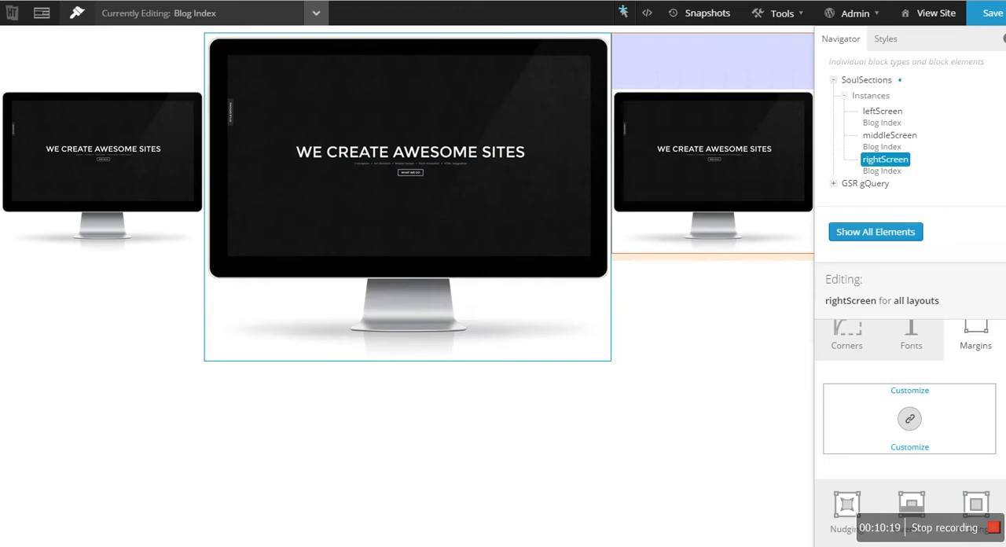
- Stay in the Visual Editor when asked about leaving with unsaved changes, and save the Blog Index layout
left_click(51, 15)
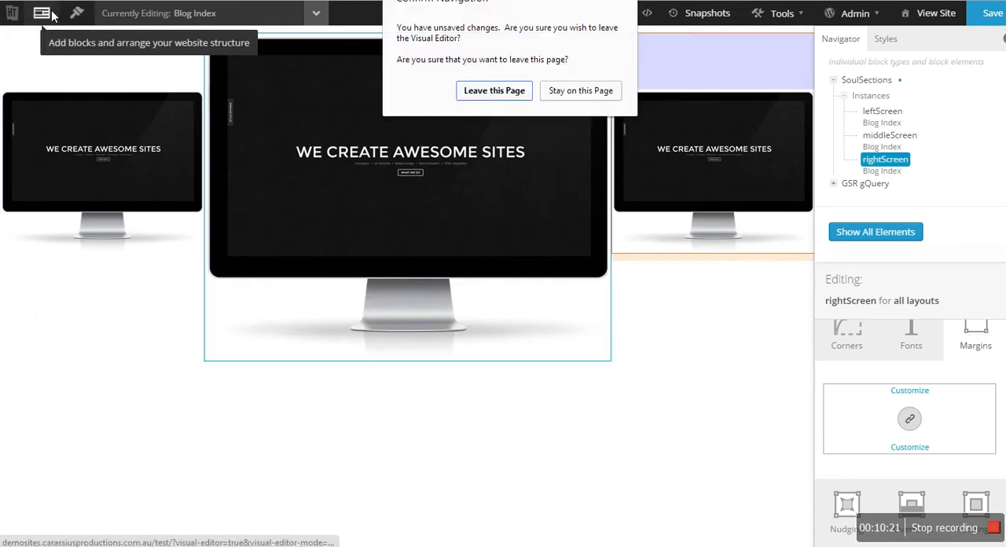
left_click(606, 90)
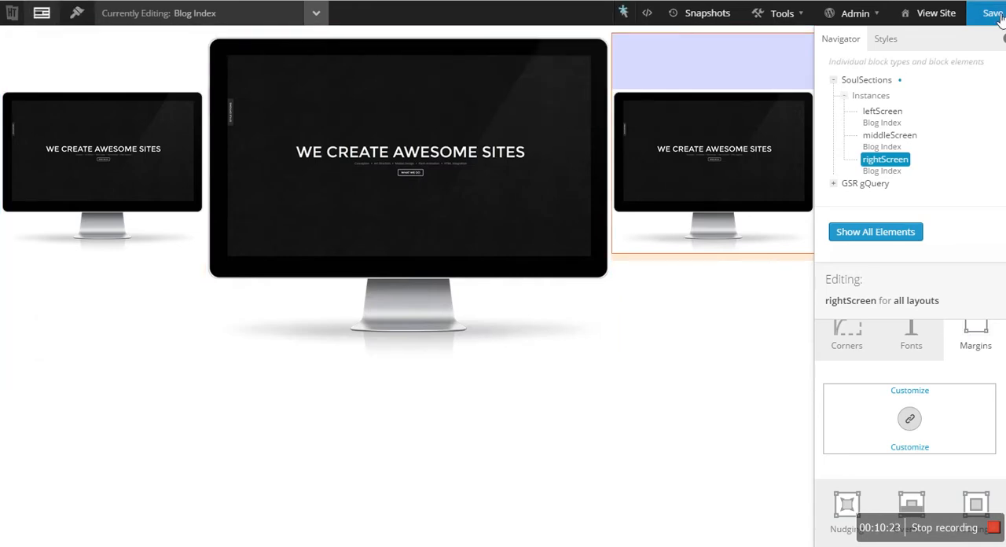
left_click(994, 14)
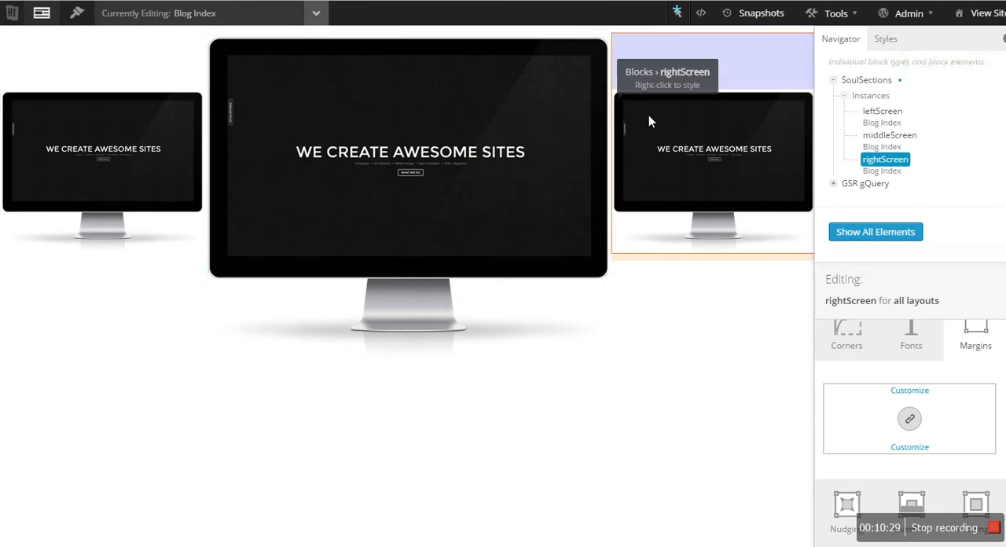
- Edit the leftScreen block instance and set its top padding to 100 px after trying 150 px
left_click(960, 350)
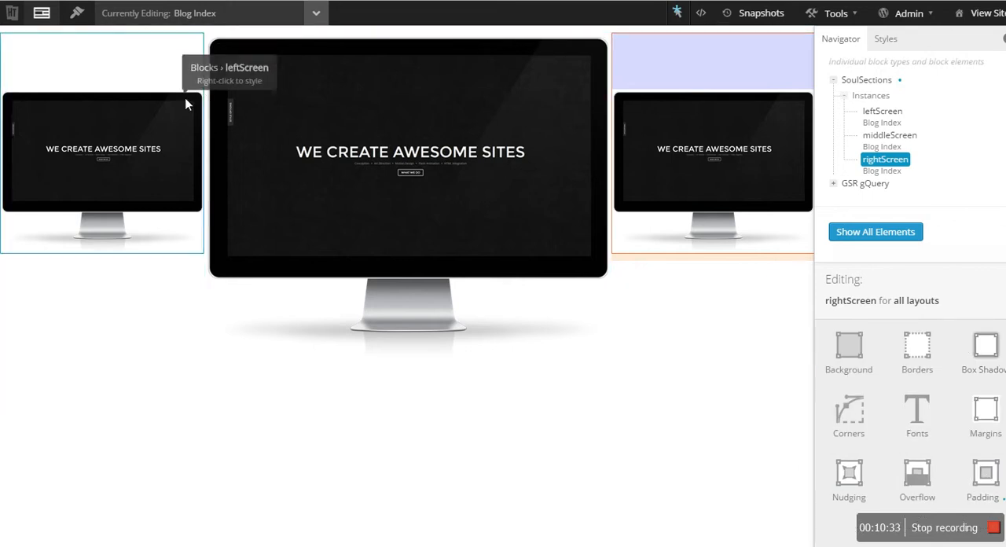
right_click(155, 108)
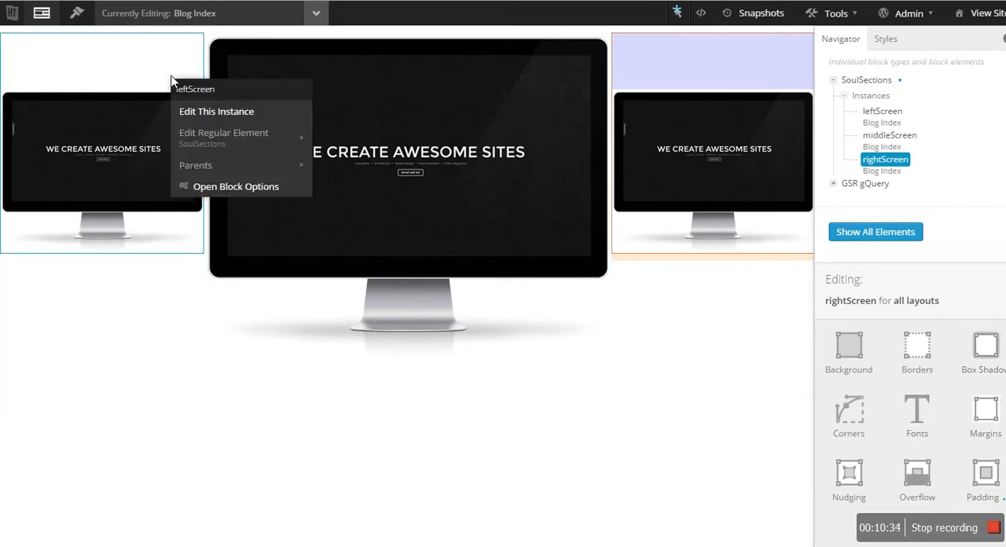
left_click(208, 109)
left_click(970, 498)
left_click(890, 451)
type("150")
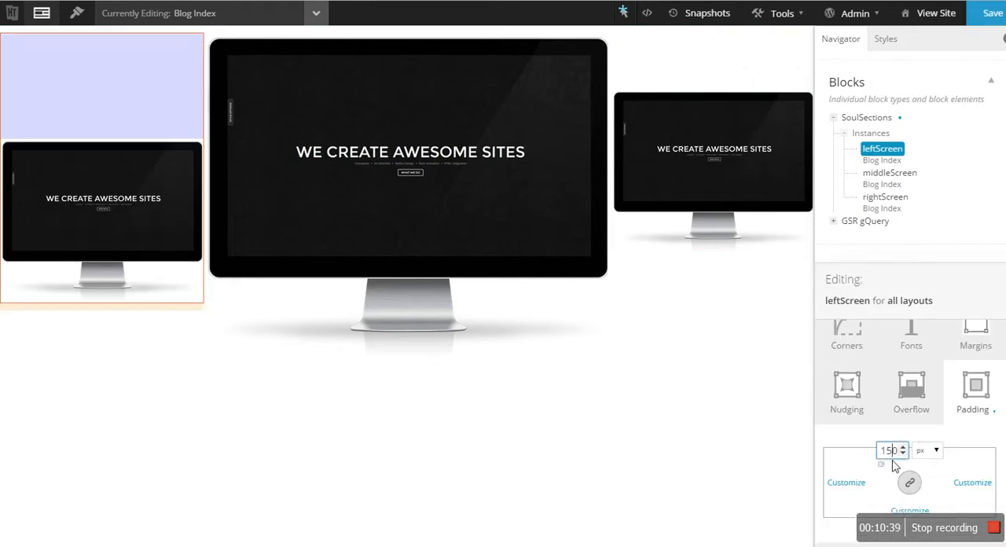
key("BackSpace")
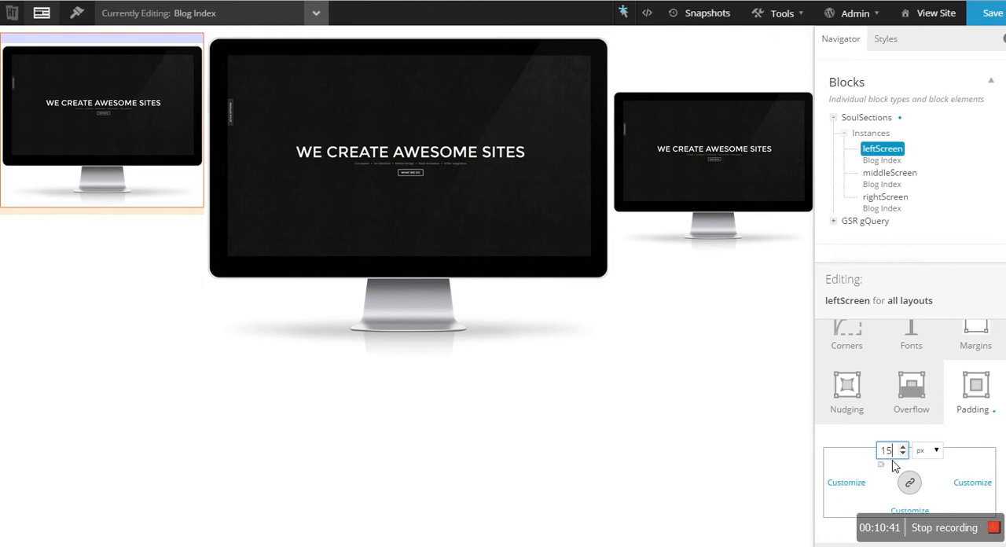
key("BackSpace")
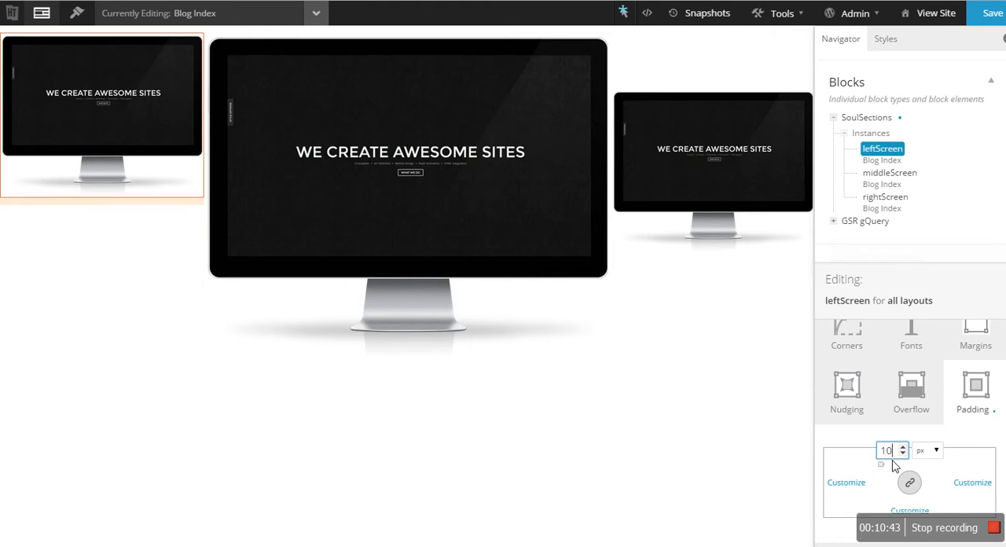
type("00")
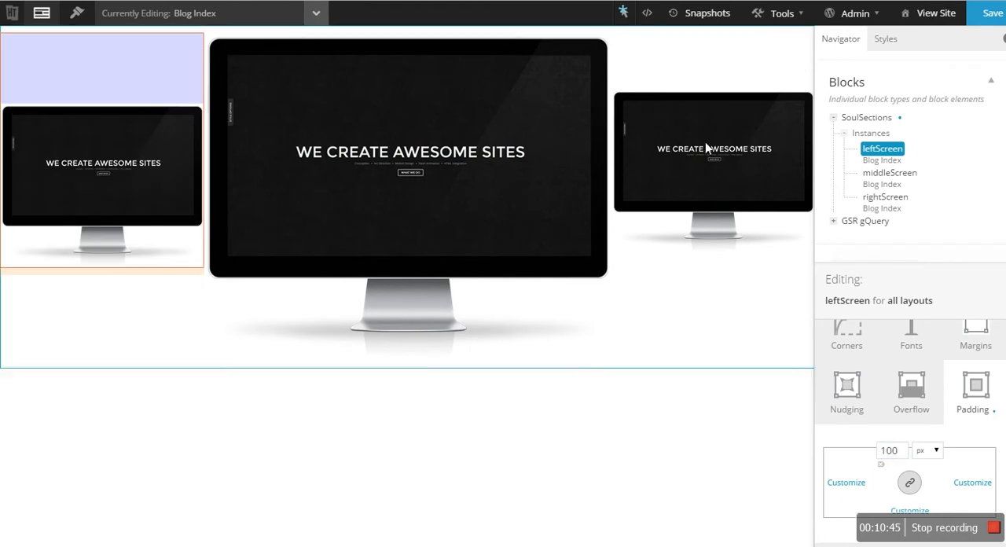
- Edit the rightScreen block instance, set its top padding to 100 px, and save the layout
right_click(763, 86)
left_click(806, 117)
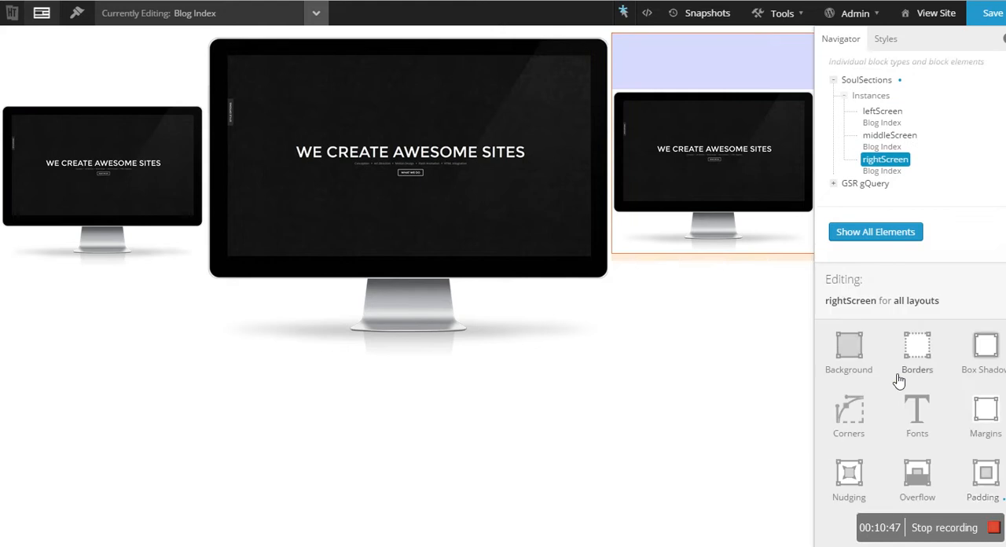
left_click(963, 473)
left_click(890, 459)
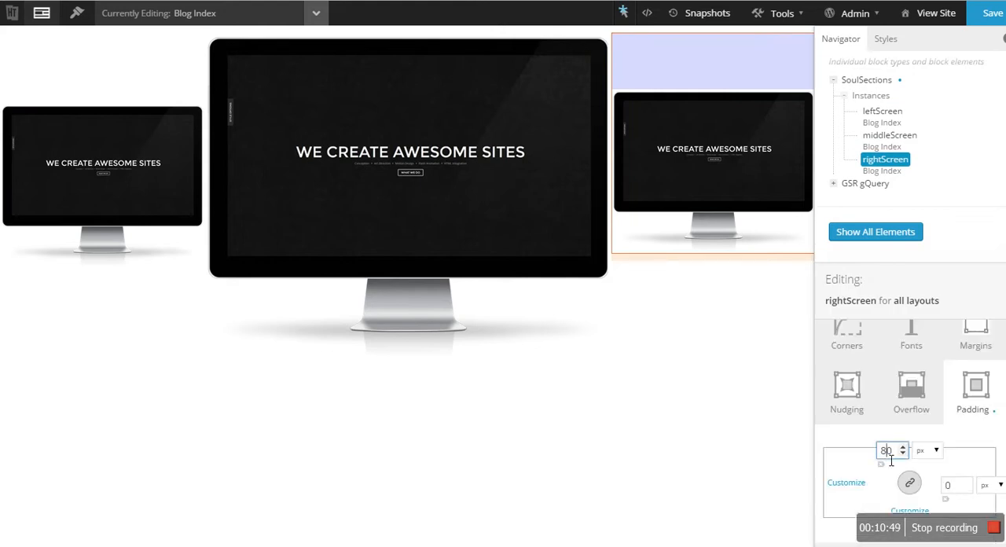
type("100")
mouse_move(841, 28)
left_click(993, 14)
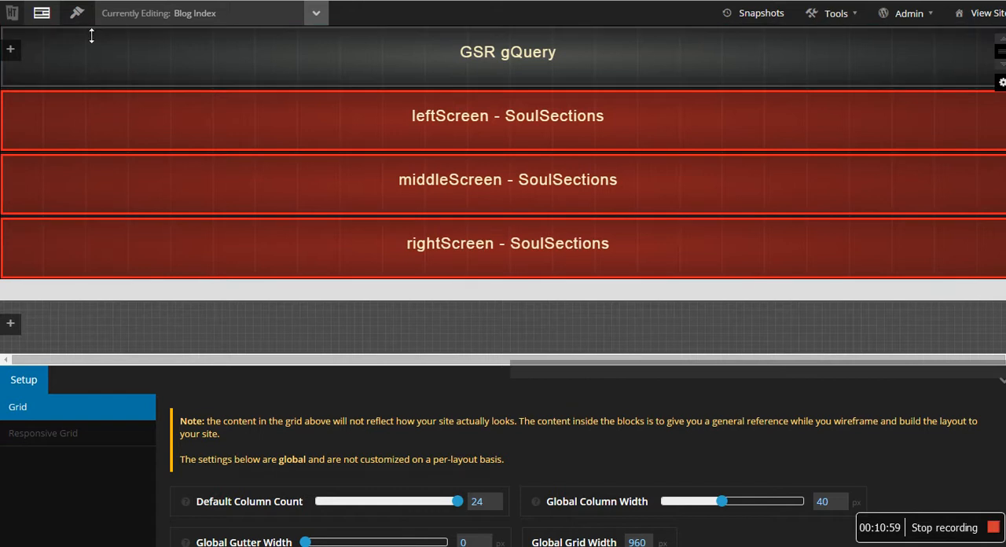
- In Design mode's live CSS editor, add an .alias-leftScreen rule with margin-right: -80px !important
left_click(77, 13)
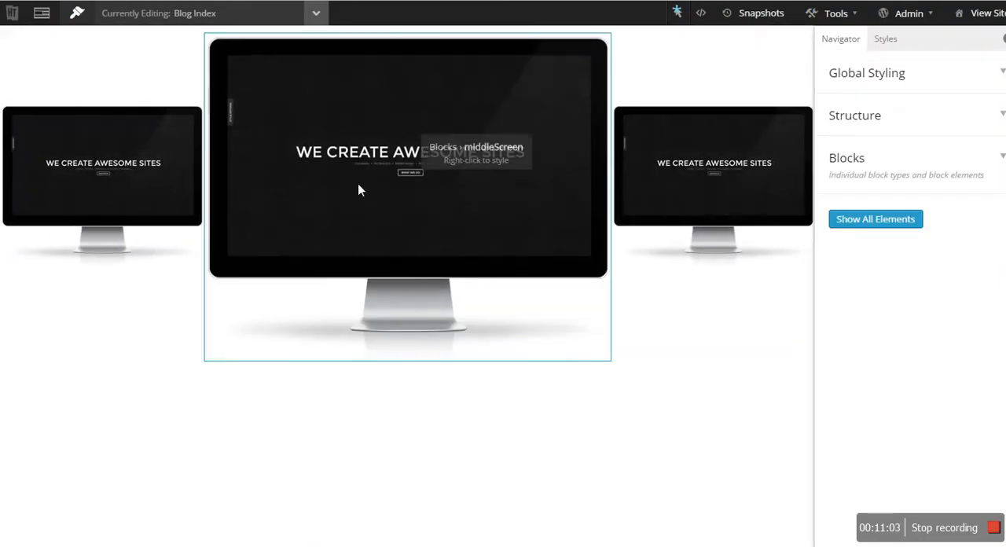
left_click(700, 14)
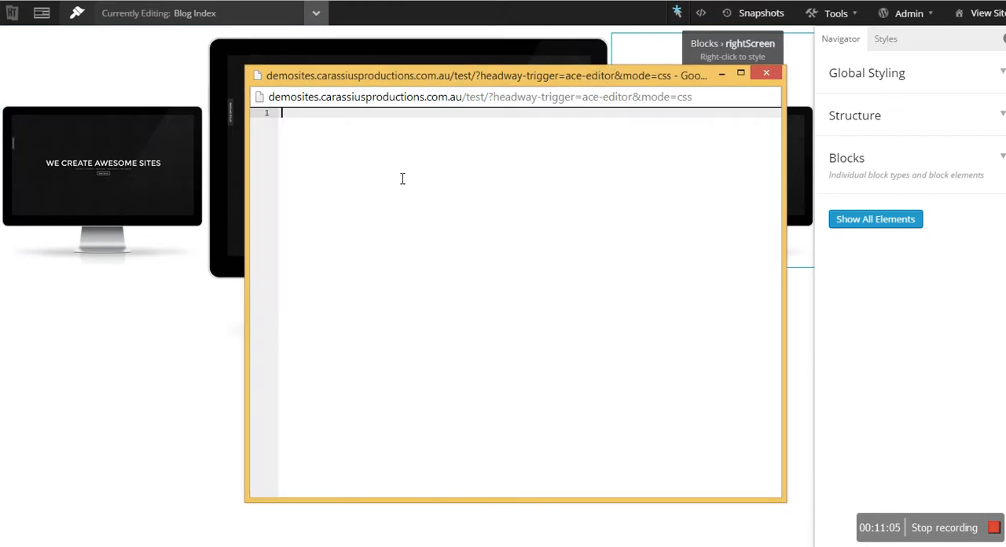
type(".alias-leftScreen {")
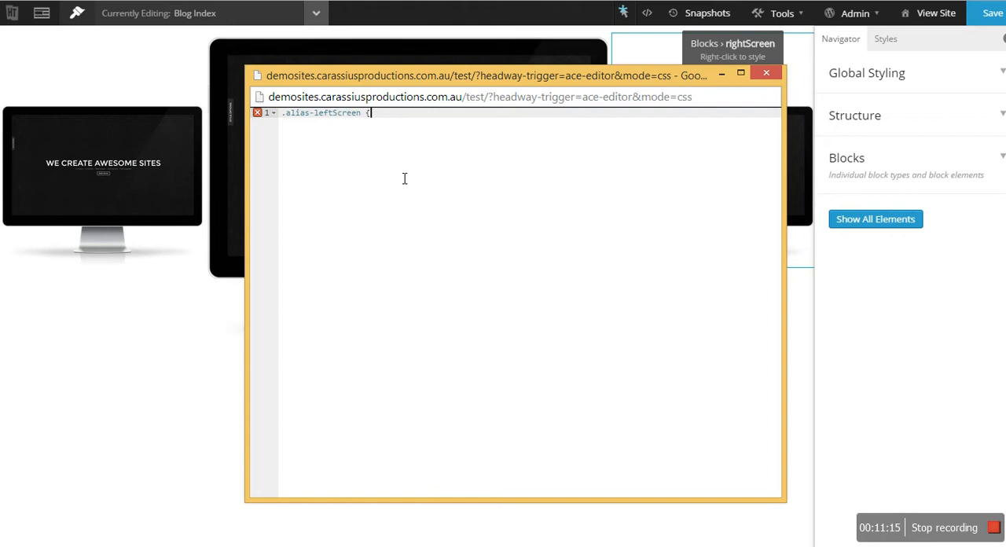
key("Return")
type("margi")
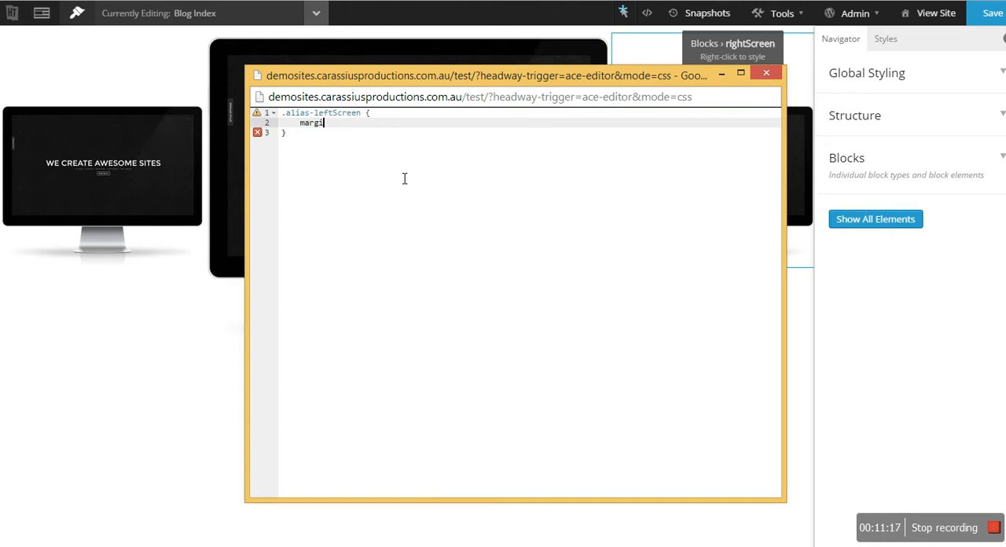
type("n-right: -80px")
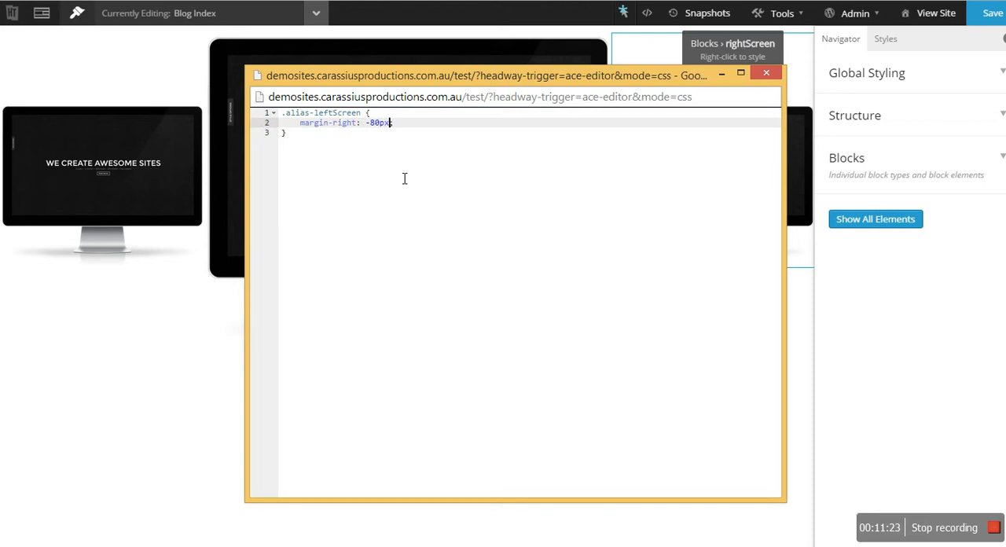
type(" !important")
left_click(430, 149)
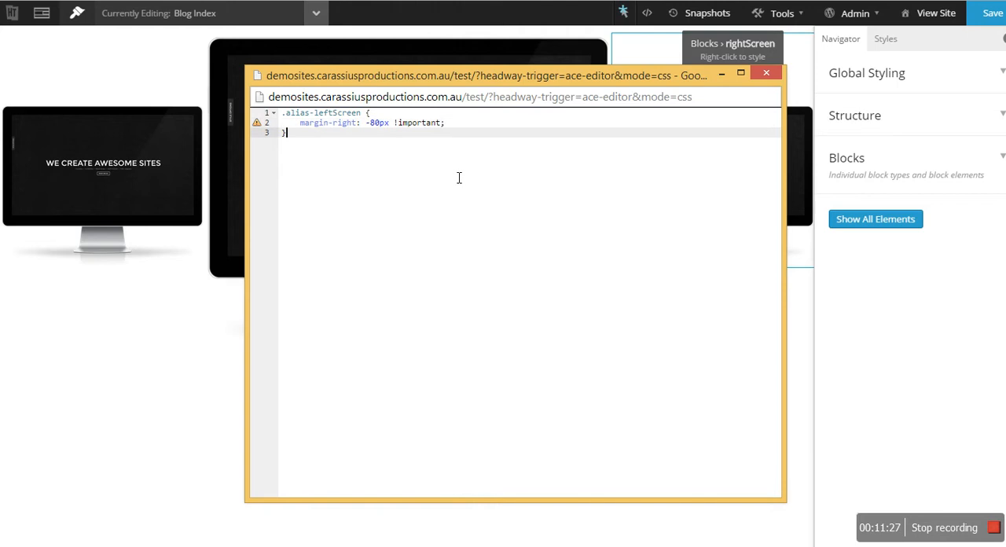
- Move the CSS editor window off the left screen and change the .alias-leftScreen declaration to margin-left: 80px !important
left_click_drag(582, 75, 652, 148)
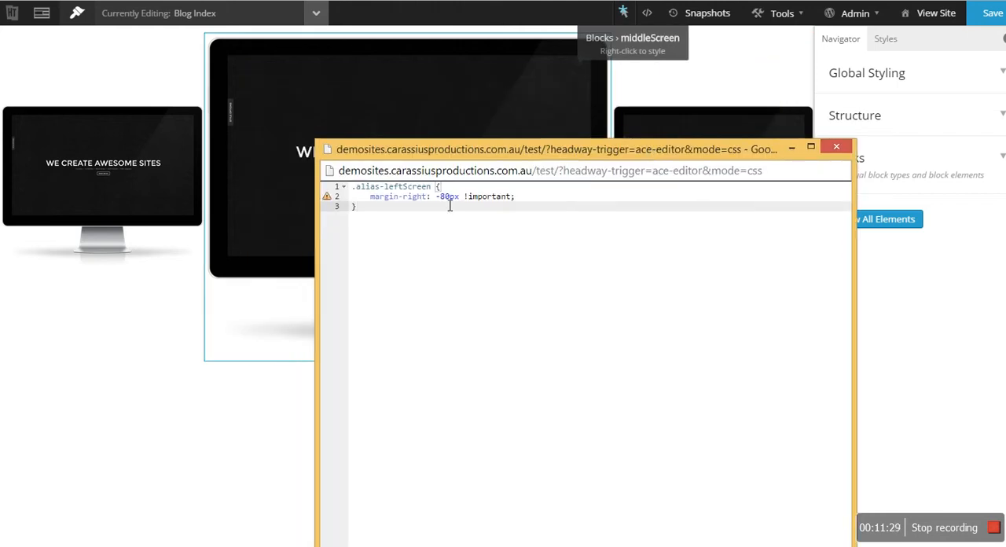
double_click(417, 198)
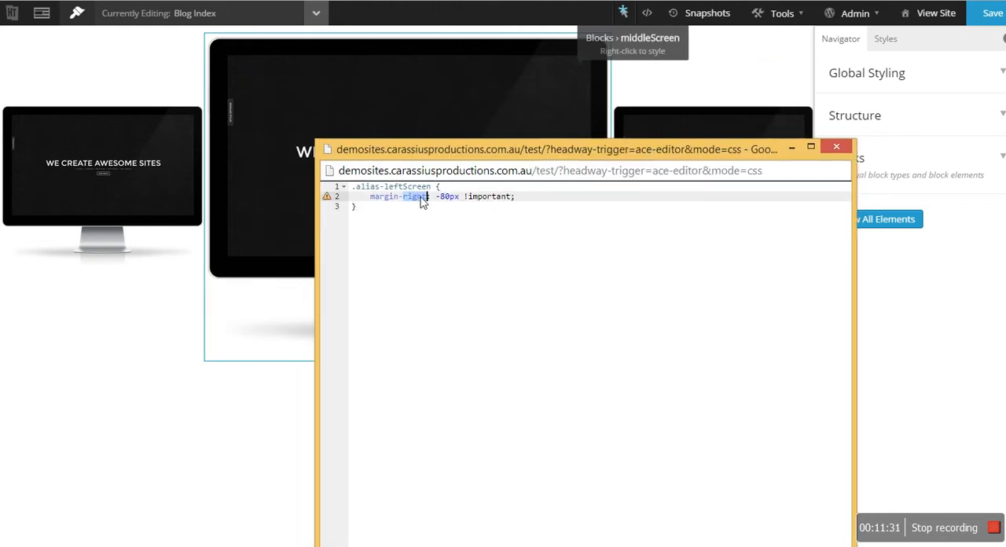
type("left")
left_click(444, 208)
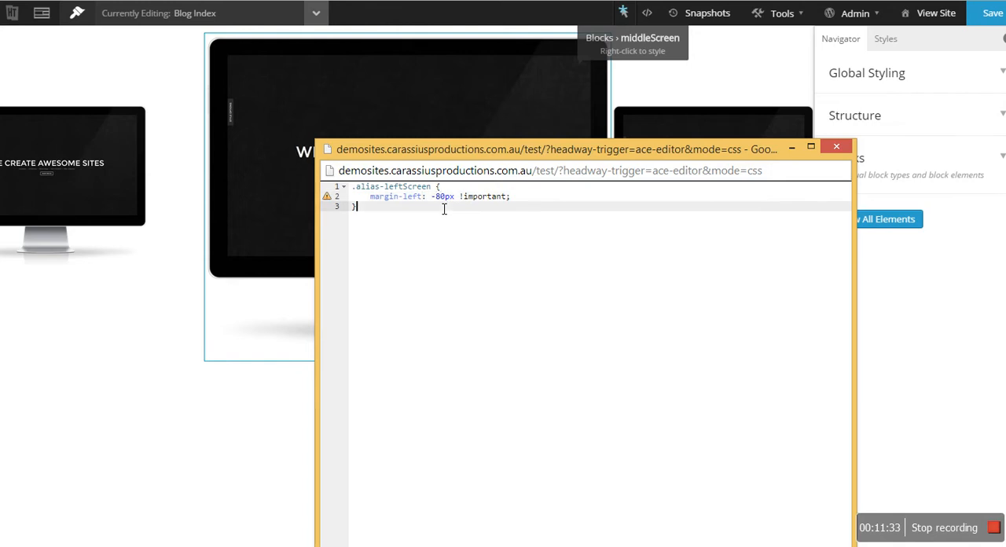
left_click(437, 197)
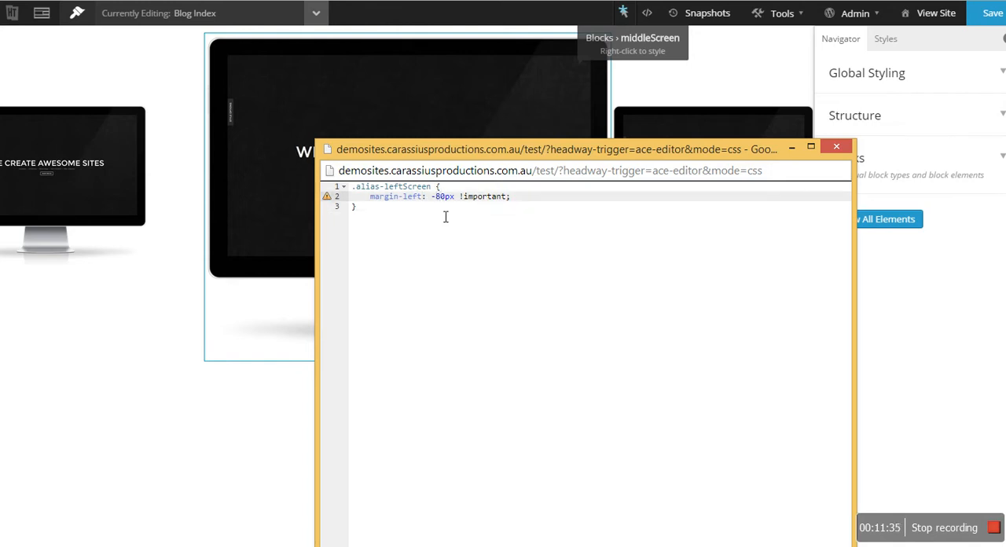
key("BackSpace")
- Add an .alias-rightScreen rule with margin-right: 80px !important below the leftScreen rule
left_click(454, 220)
key("Return")
key("Return")
type(".alias-rightScreen {")
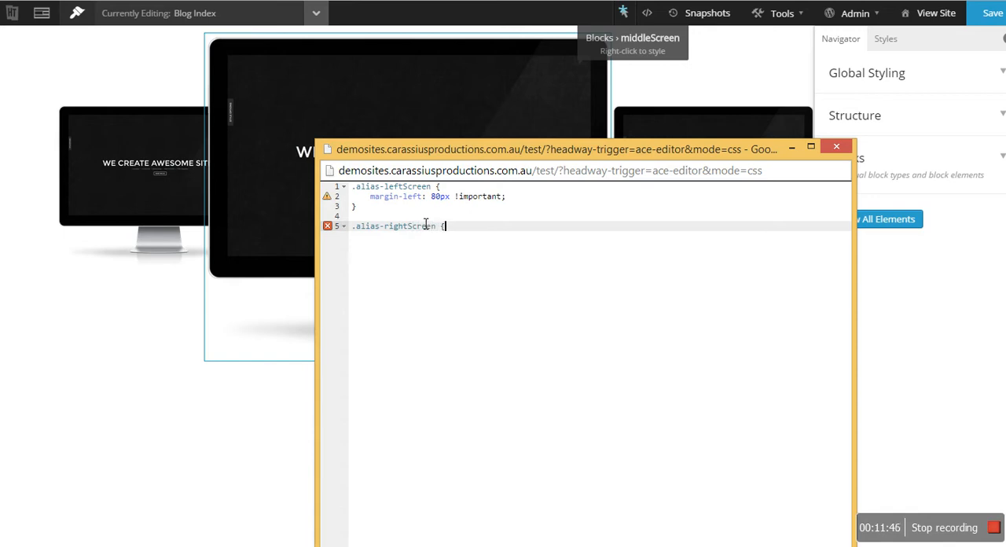
key("Return")
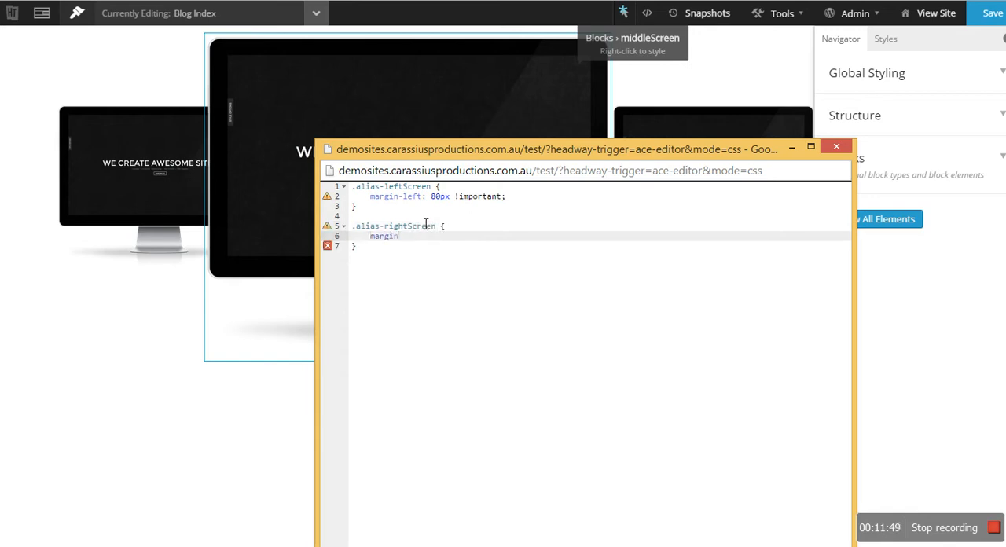
type("margin-right: 80px !important")
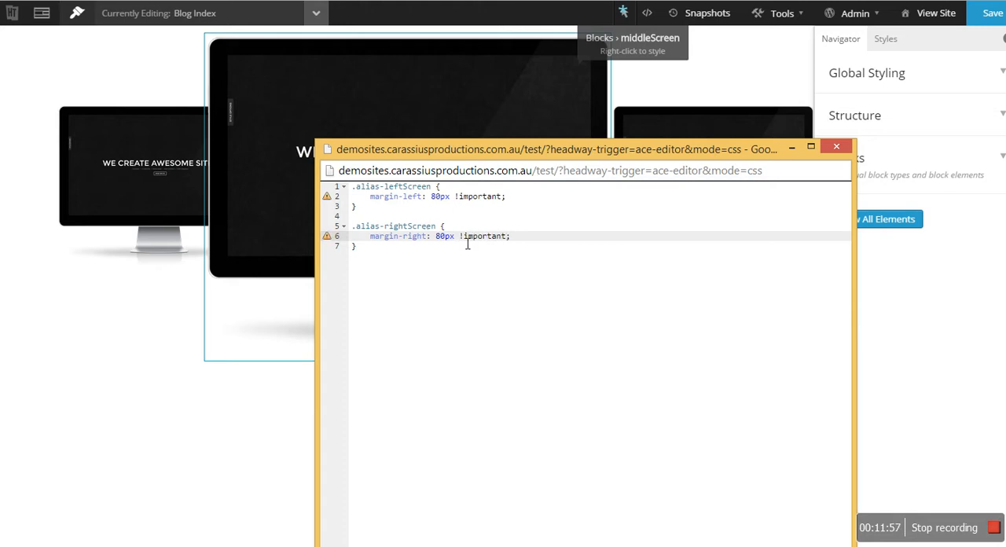
- Change the .alias-rightScreen declaration to margin-left: -80px !important and move the CSS editor window clear of the three screens
type("left: ")
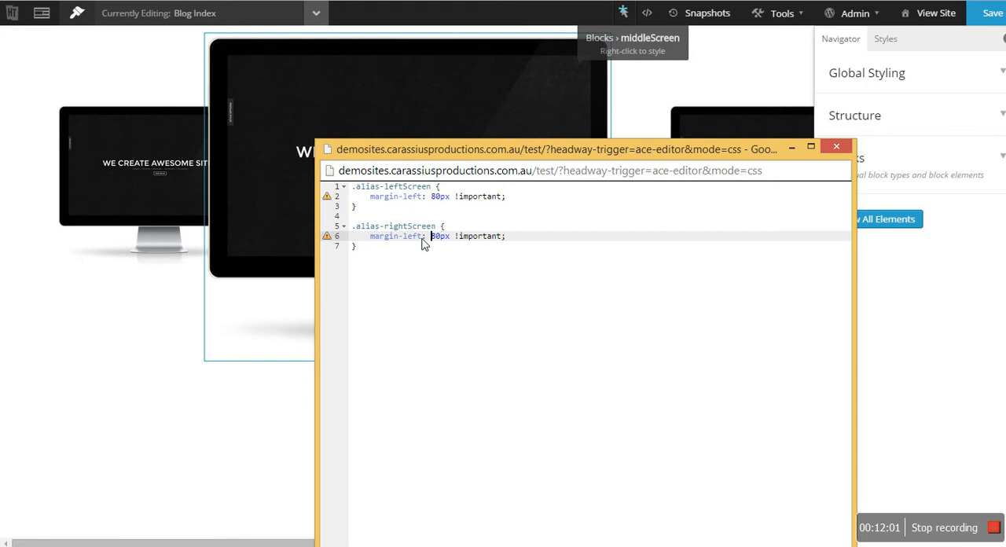
type("-")
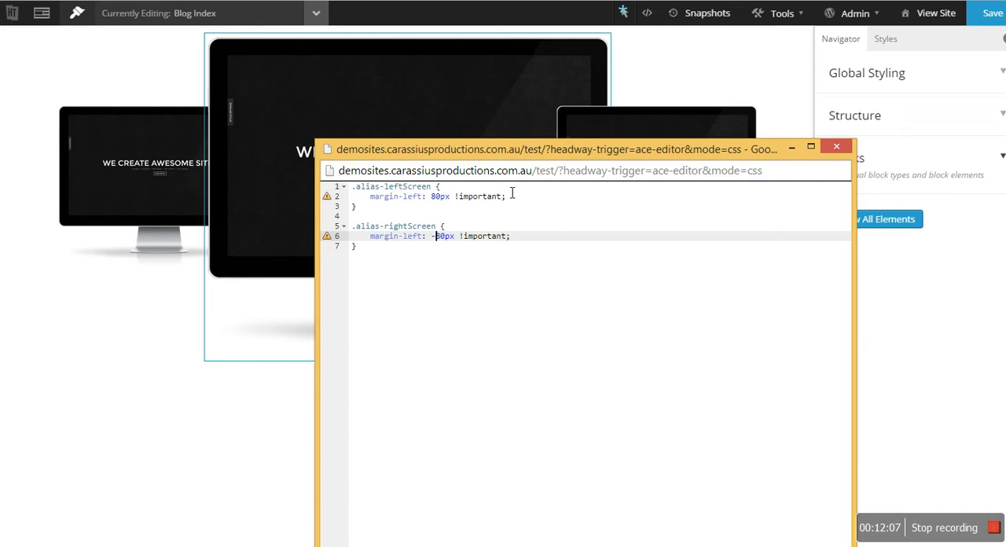
left_click_drag(531, 161, 696, 341)
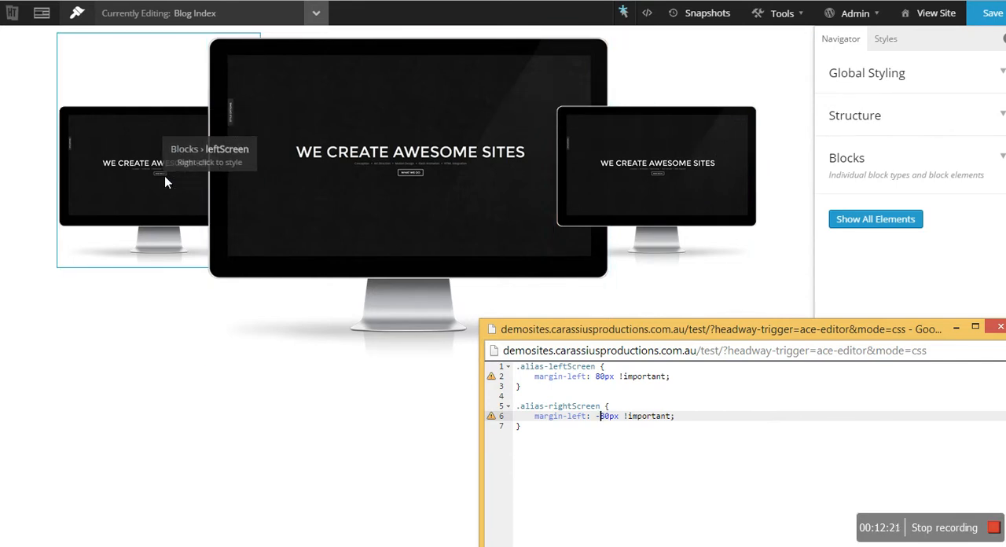
- Edit the middleScreen block instance in Design mode and open its nudging options
right_click(449, 79)
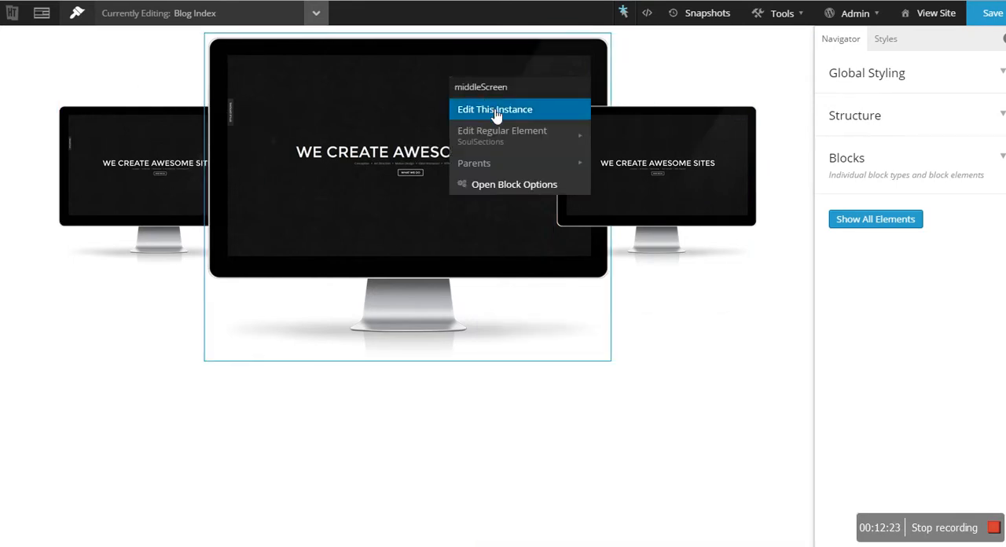
left_click(490, 108)
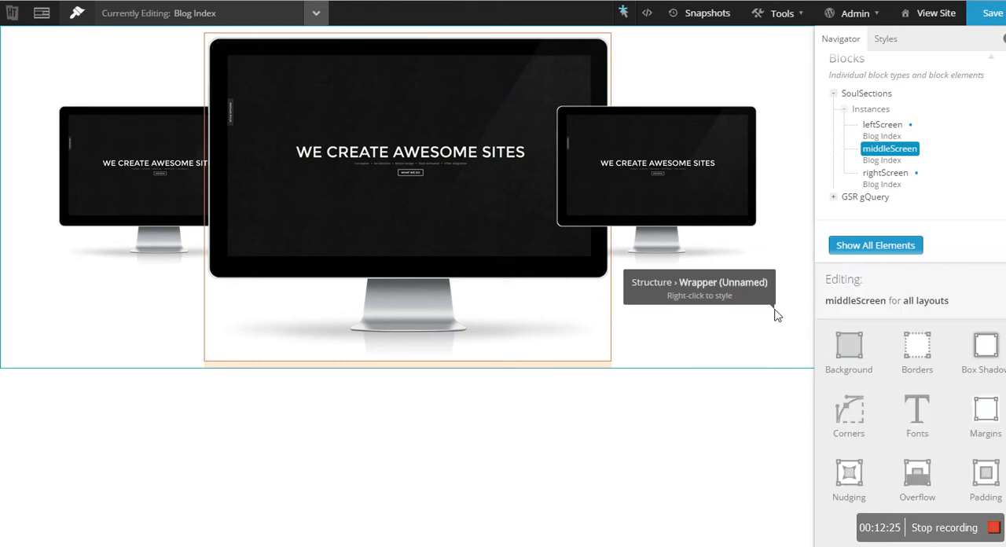
left_click(849, 474)
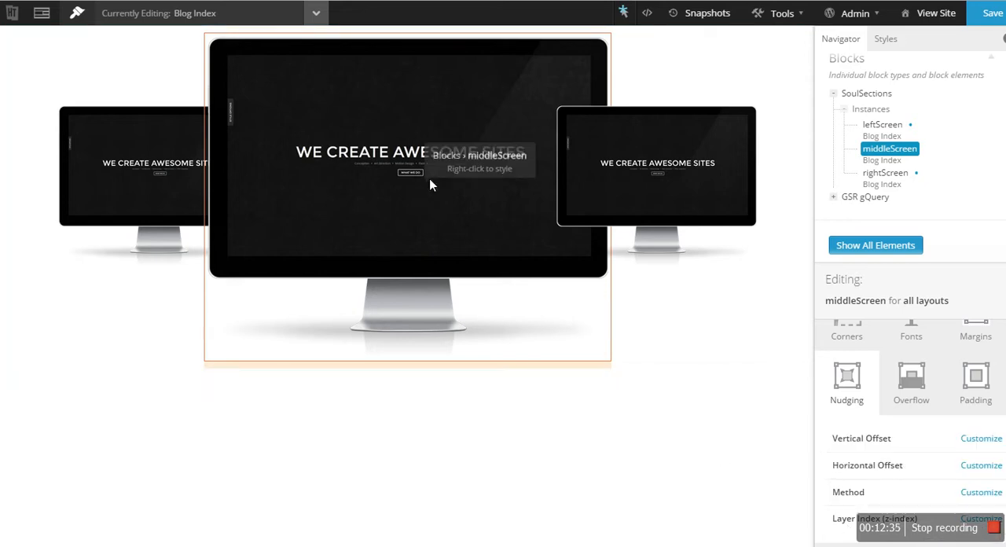
- In the live CSS editor, add an .alias-mainScreen rule with z-index: 1000 !important below the rightScreen rule
left_click(646, 14)
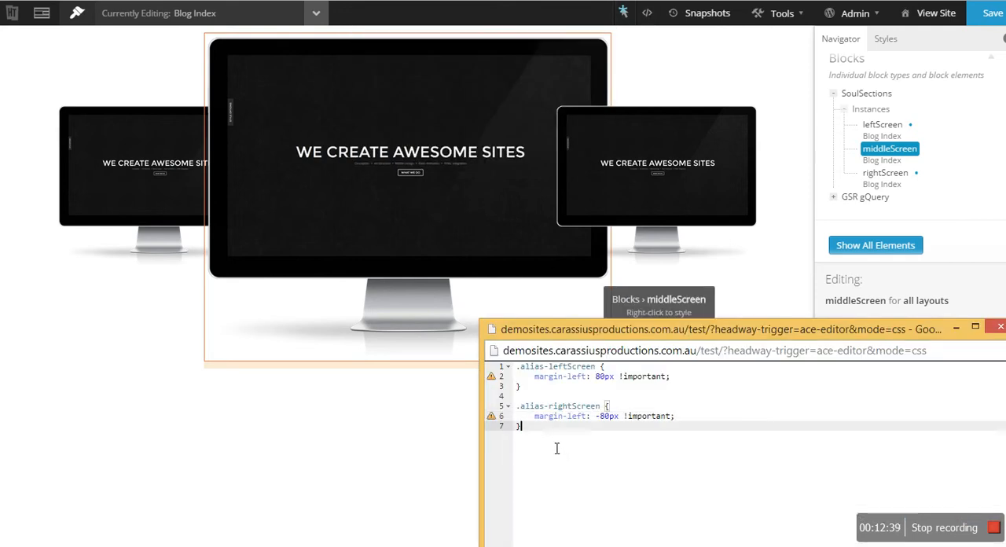
left_click_drag(712, 334, 475, 198)
key("Return")
key("Return")
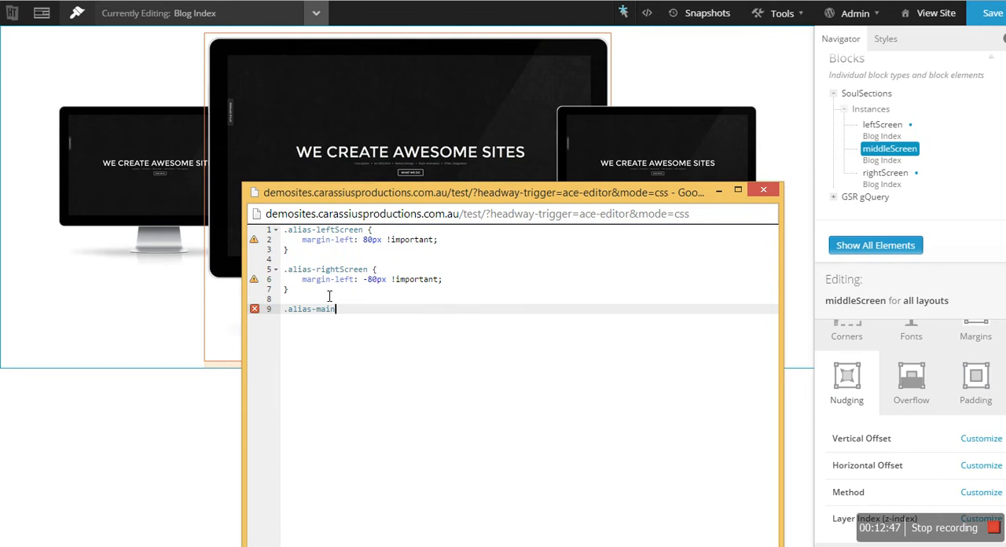
type(".alias-mainScreen {")
key("Return")
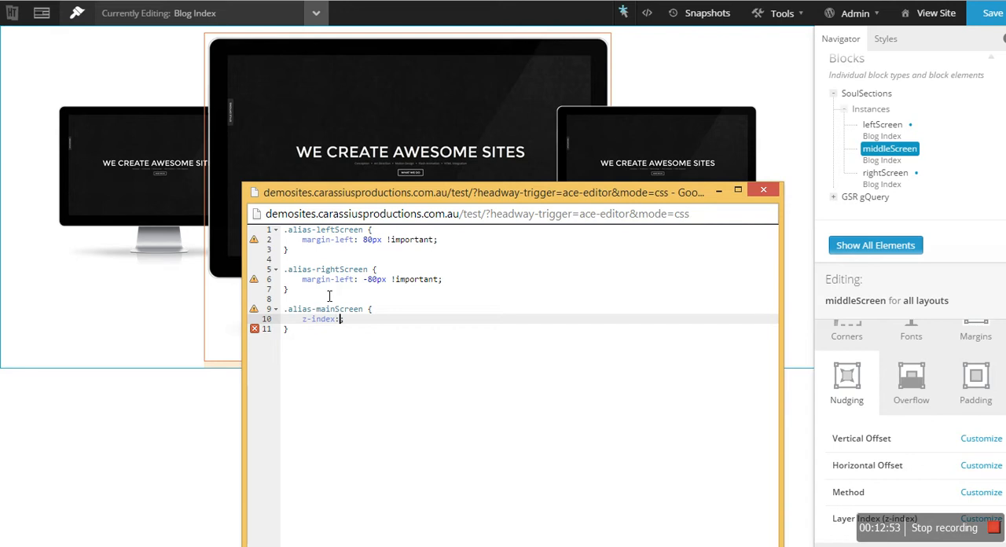
type("z-index: 1000 !important")
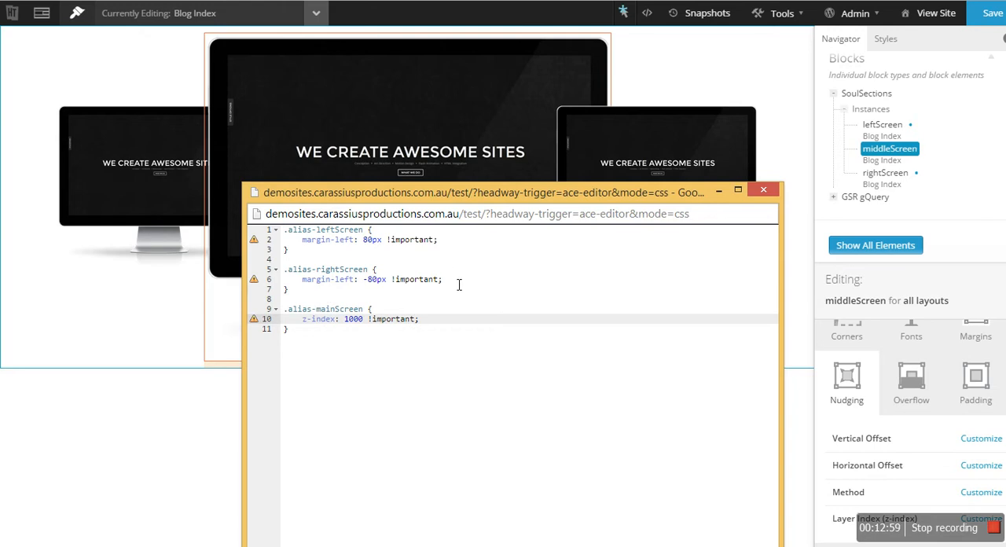
type(";")
left_click(506, 354)
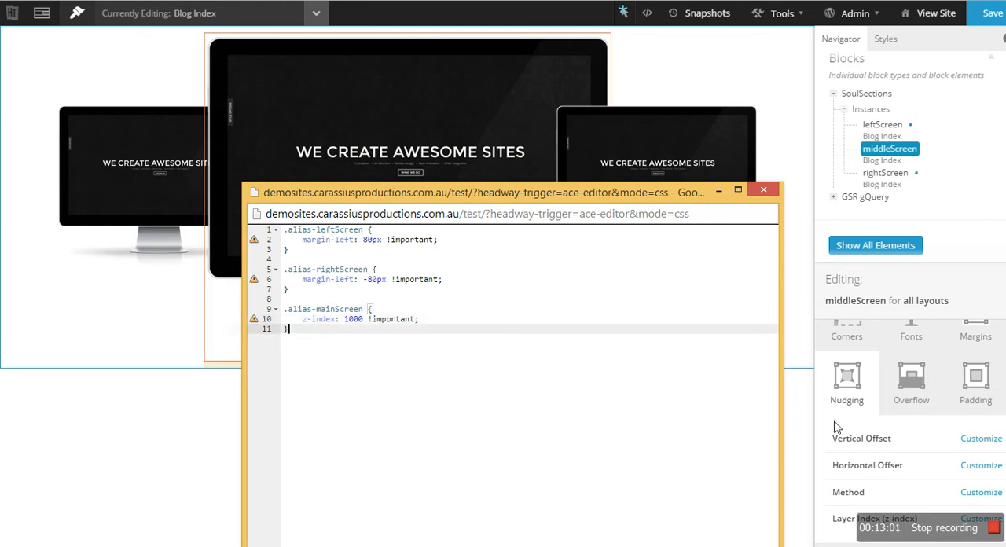
- Try the Relative, Static, Floating and Absolute positioning methods on middleScreen and delete the Method customization
left_click(980, 492)
left_click(980, 495)
left_click(982, 467)
left_click(982, 494)
left_click(975, 454)
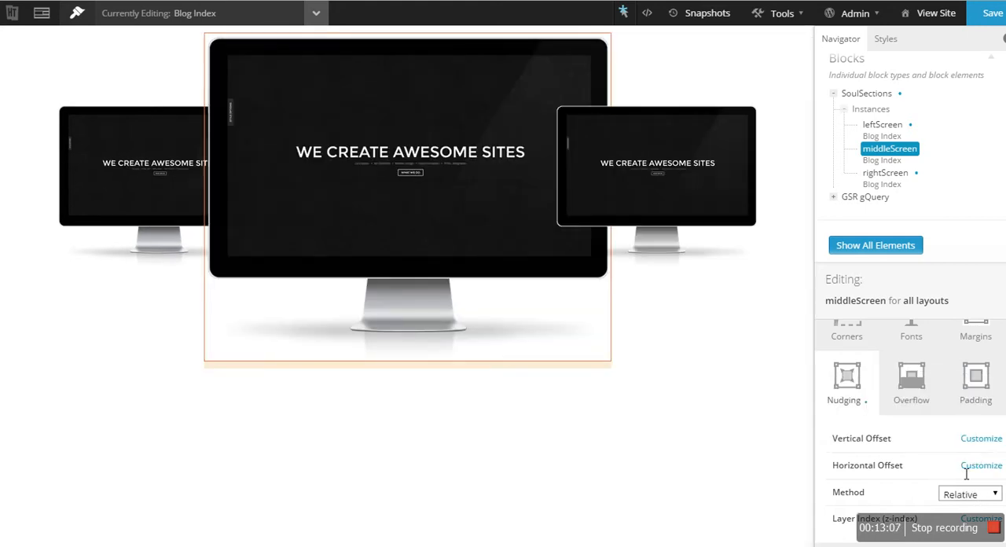
left_click(964, 492)
left_click(970, 442)
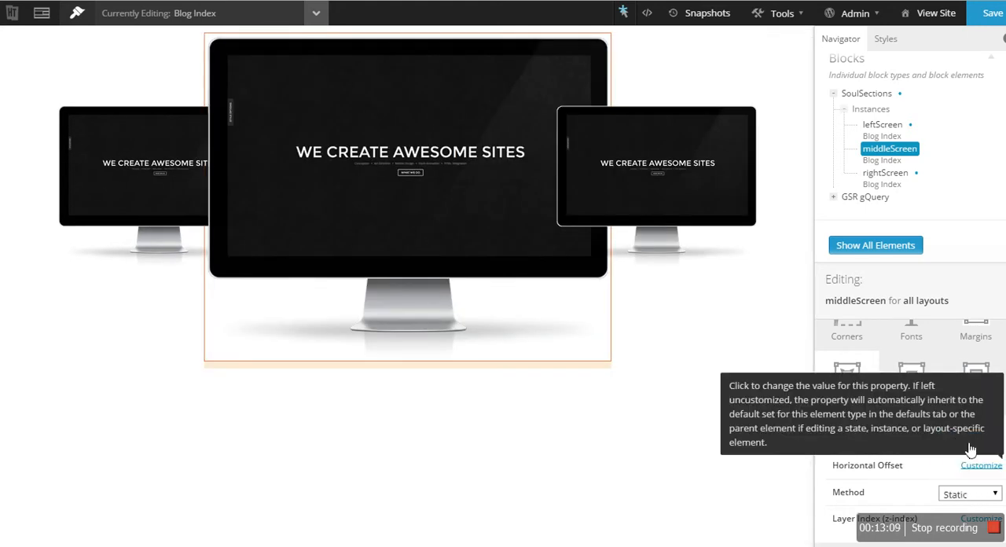
left_click(965, 492)
left_click(970, 475)
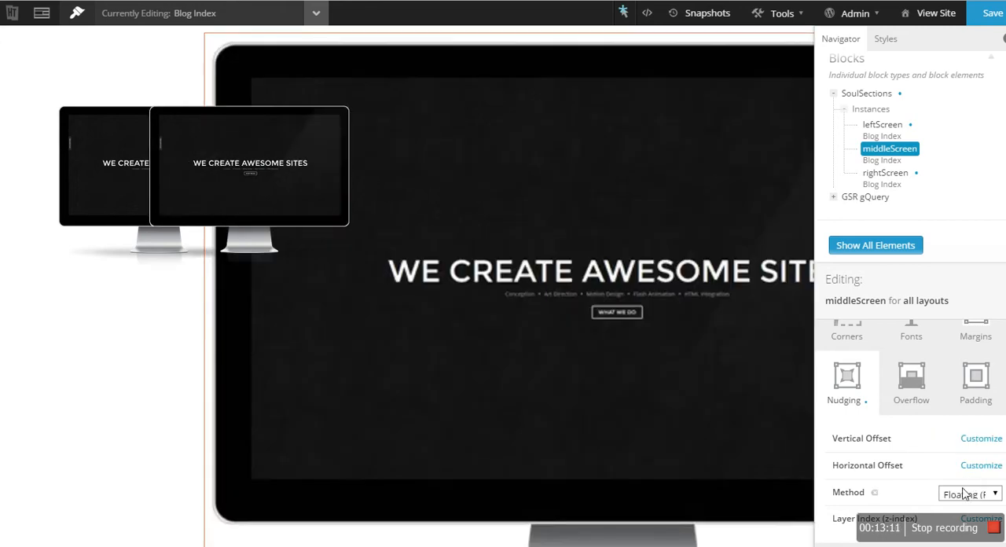
left_click(965, 493)
left_click(970, 463)
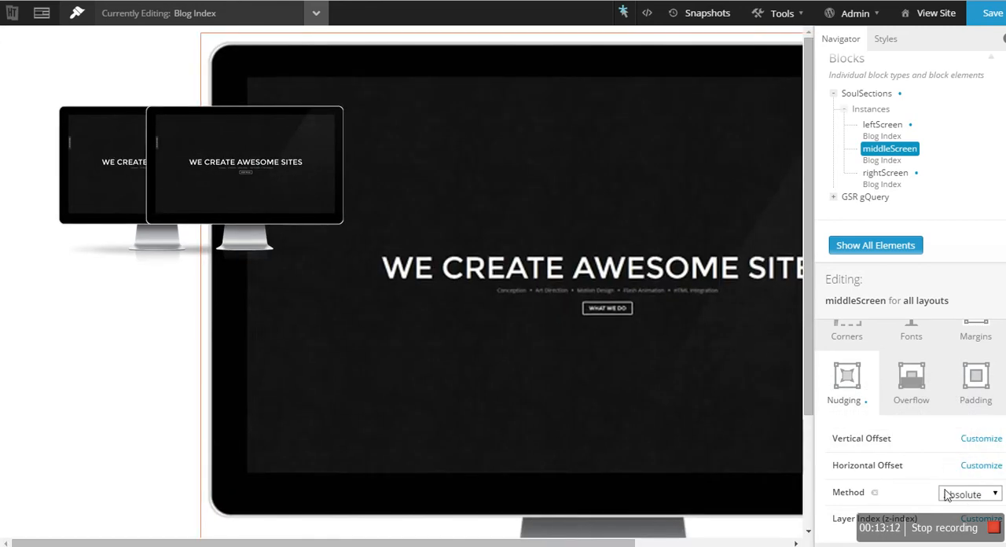
left_click(873, 492)
- Restore the browser window from its maximized size and widen it so the whole design panel fits on screen
left_click(560, 60)
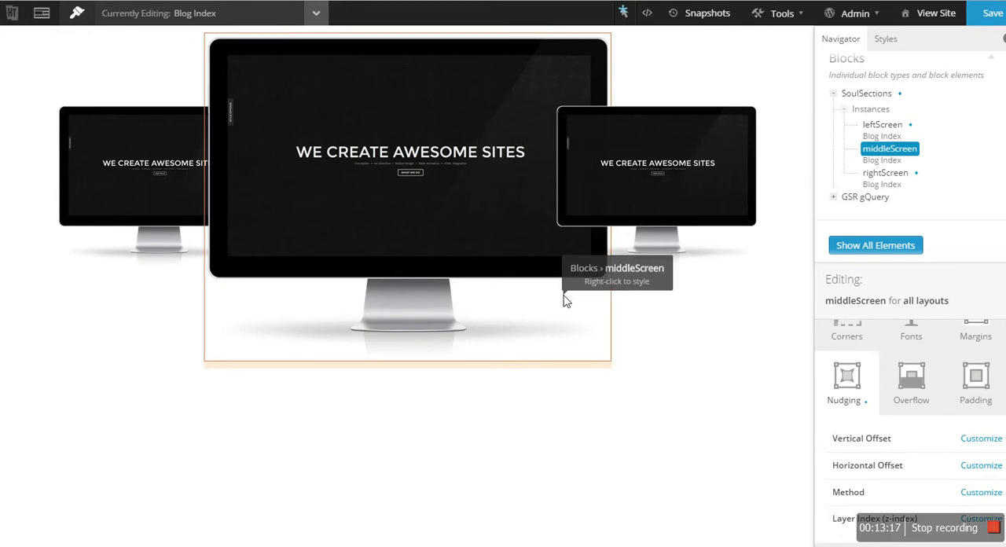
key("super+Down")
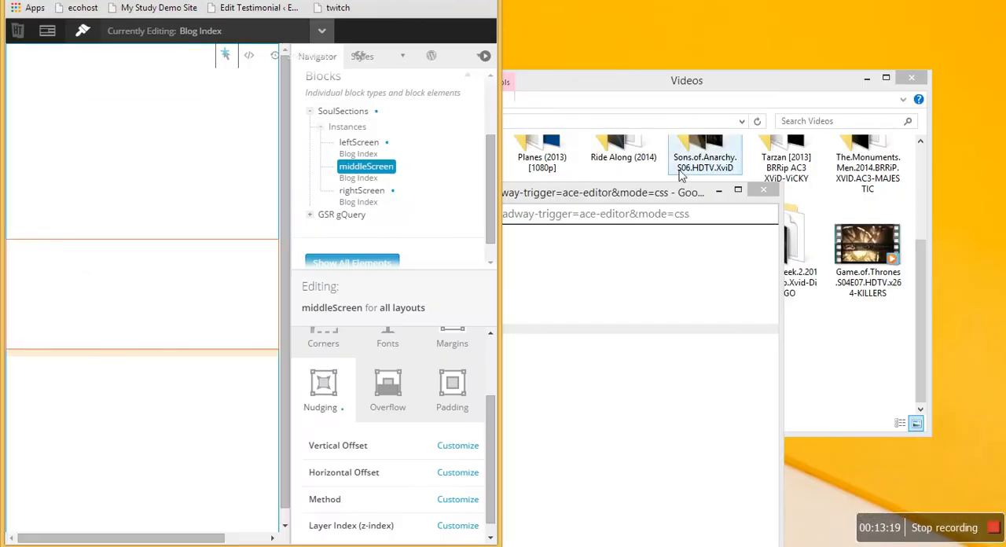
left_click_drag(505, 106, 831, 104)
left_click_drag(706, 1, 707, 0)
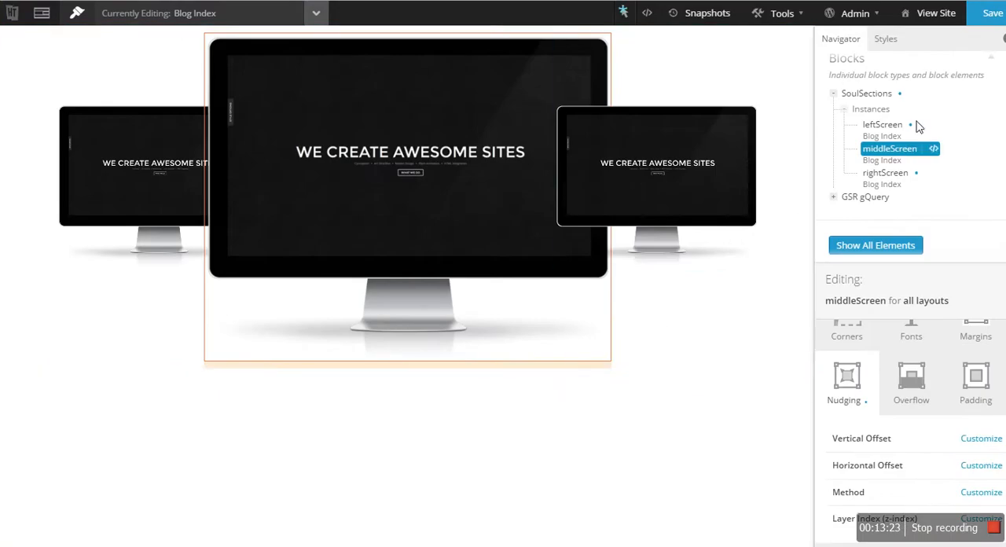
key("super+Down")
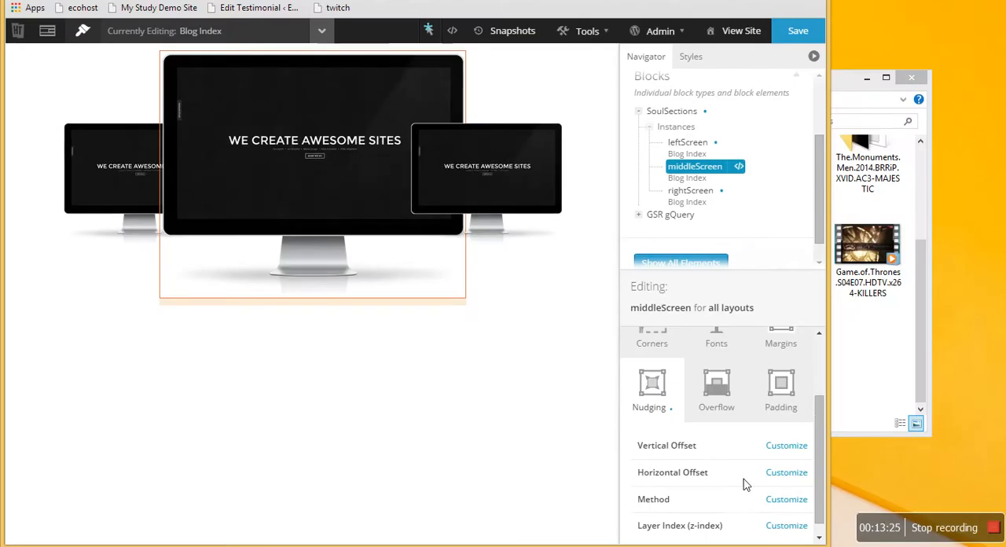
- Set middleScreen's layer index (z-index) to 3 in the nudging options and save the layout
left_click(792, 515)
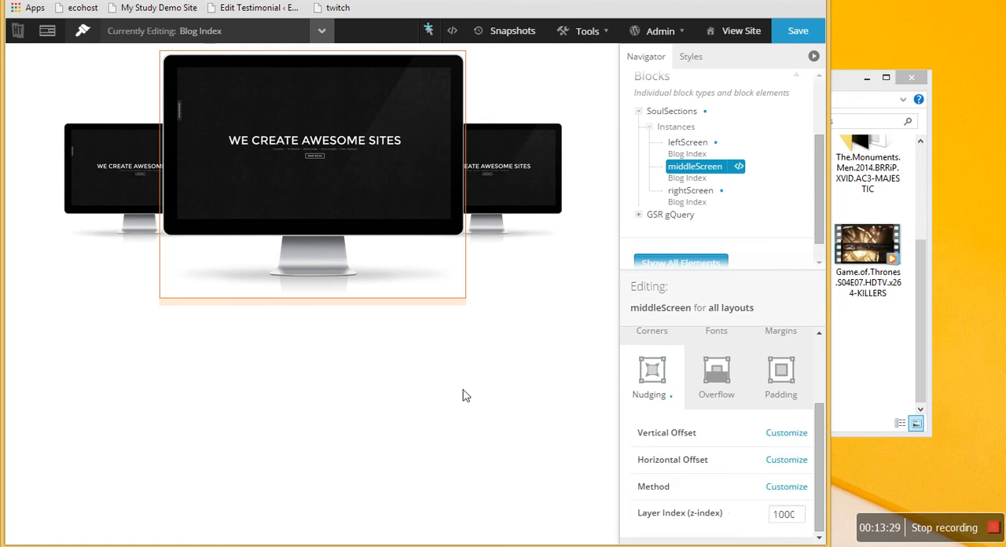
double_click(780, 516)
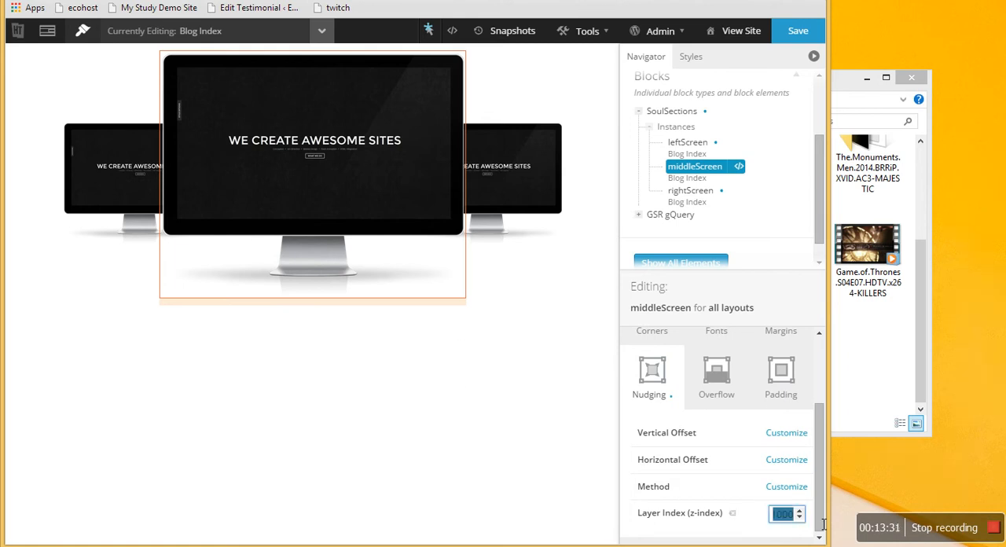
type("3")
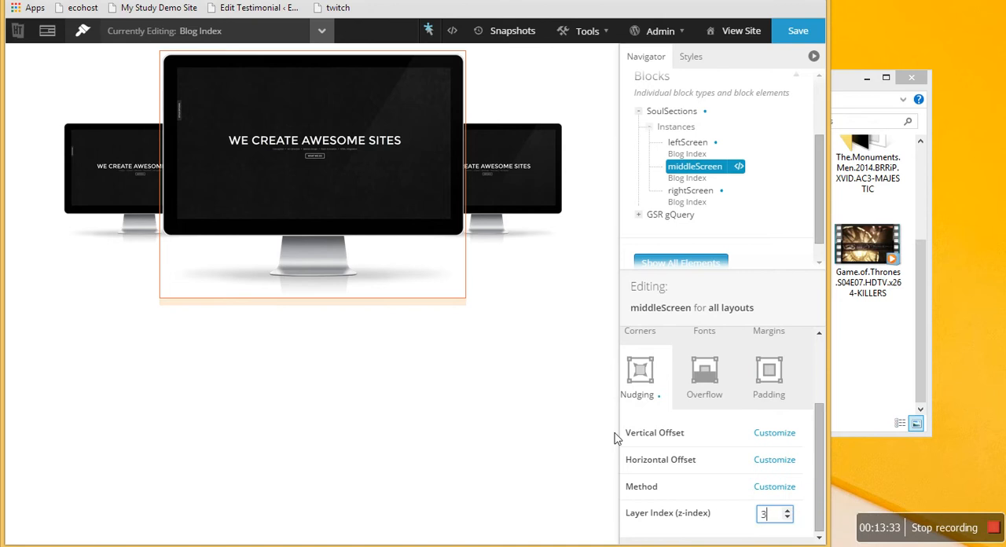
left_click(799, 33)
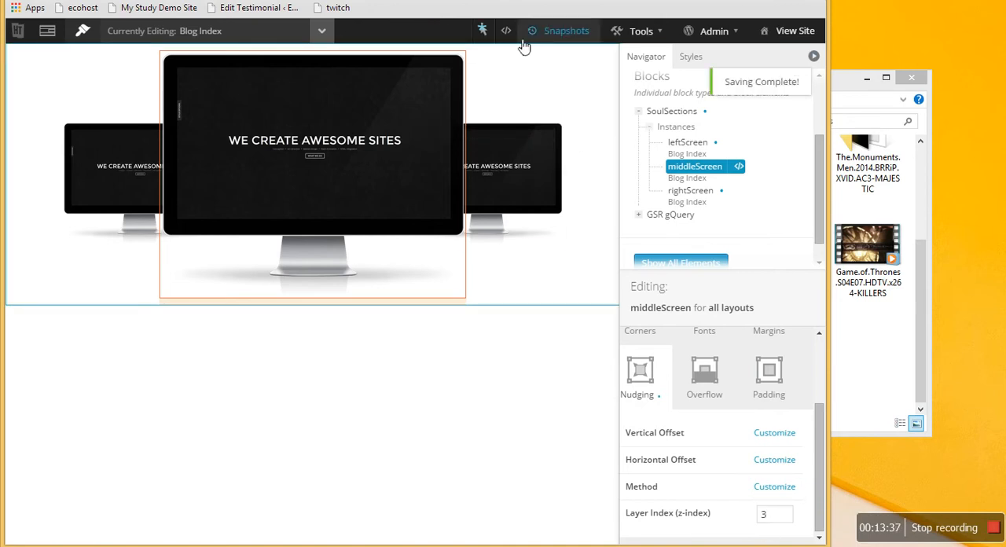
- Delete the .alias-mainScreen rule from the live CSS and close the CSS editor window
left_click(507, 33)
left_click_drag(294, 336, 287, 310)
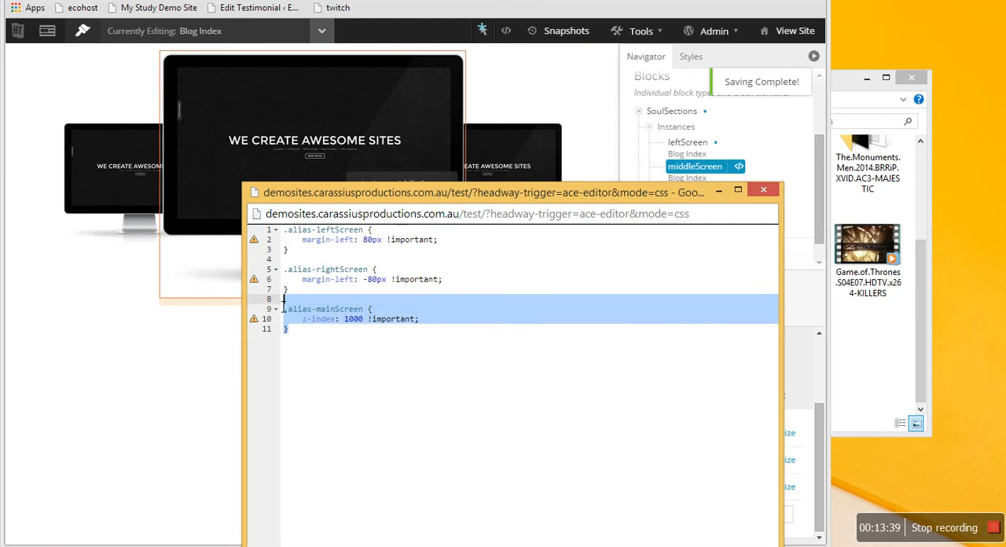
key("BackSpace")
key("BackSpace")
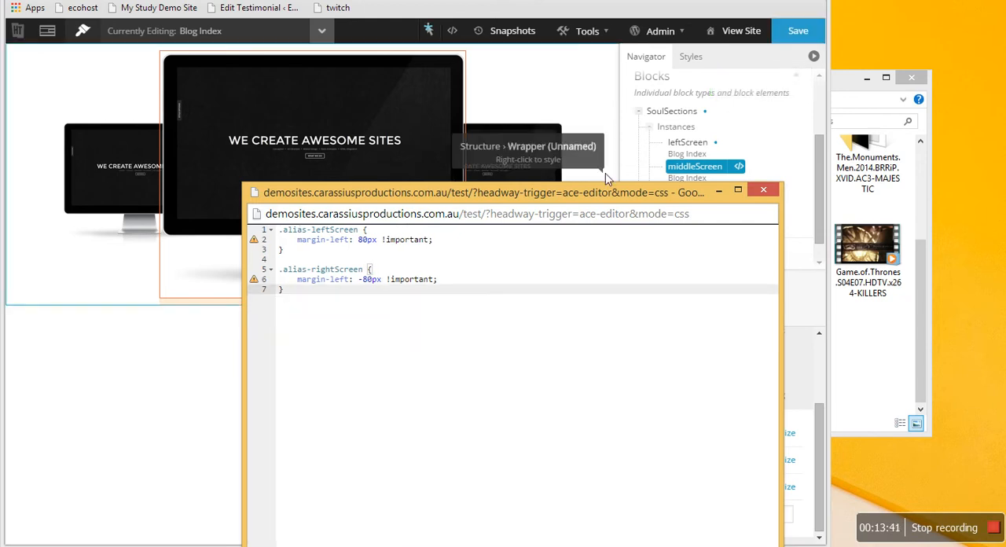
left_click(762, 192)
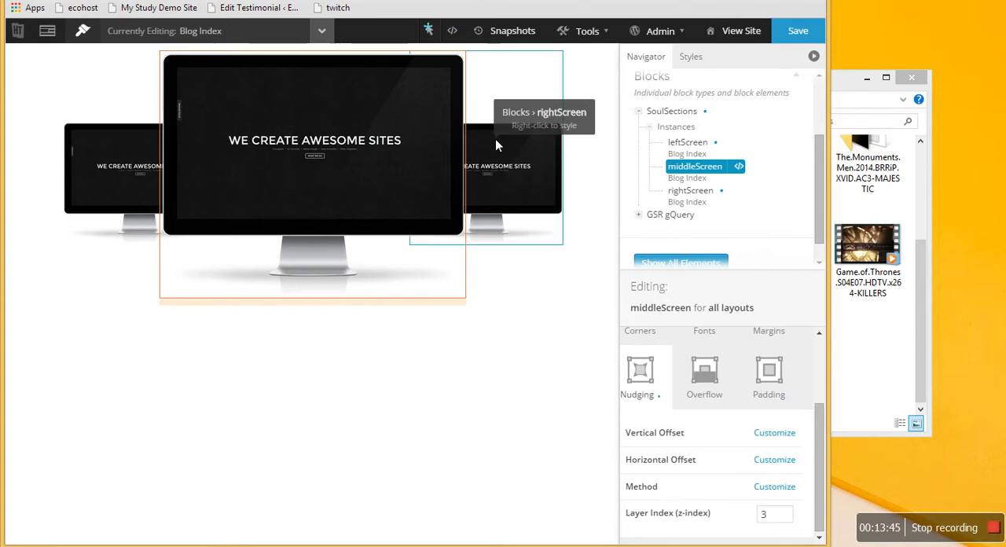
- Review the leftScreen and rightScreen margin rules in the live CSS editor and minimize its window
right_click(520, 117)
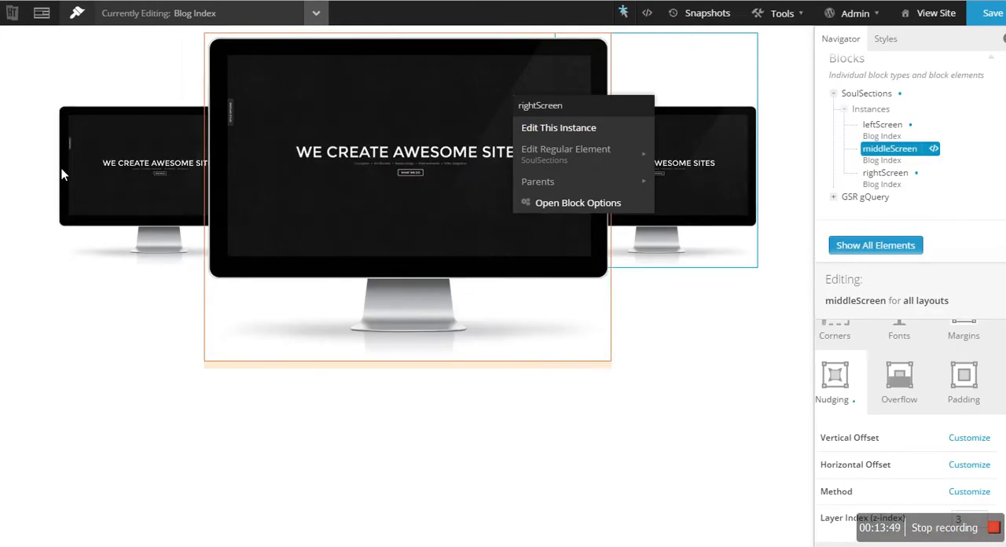
left_click(704, 63)
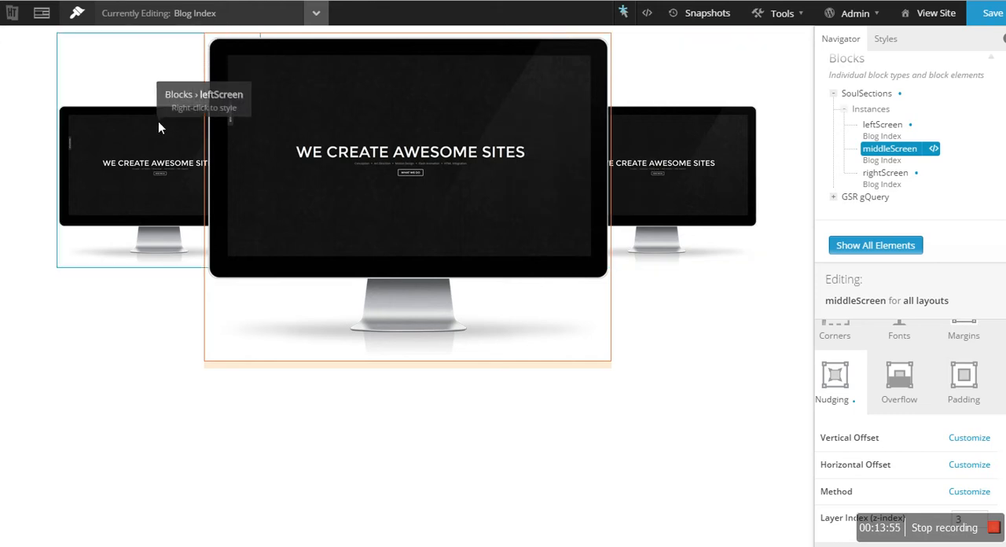
left_click(647, 13)
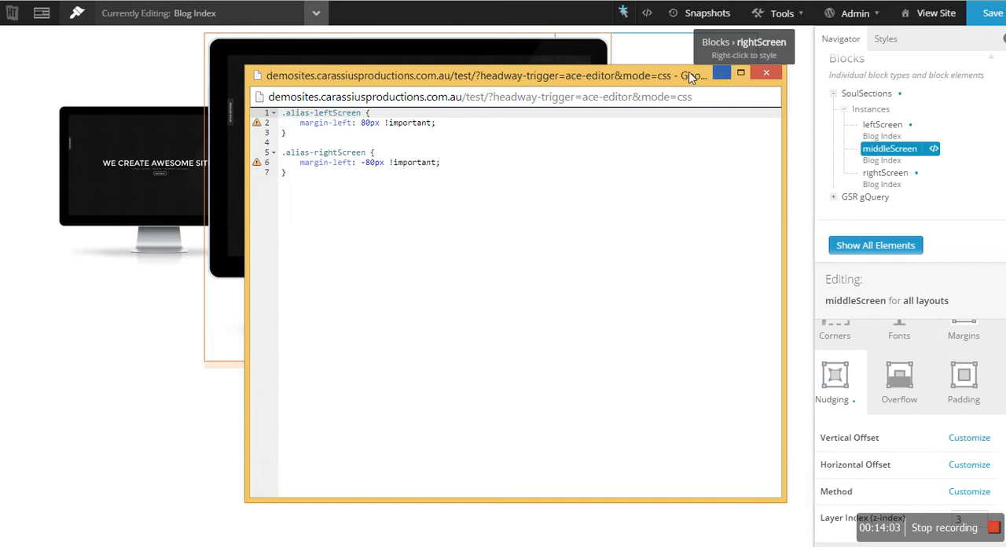
left_click(720, 72)
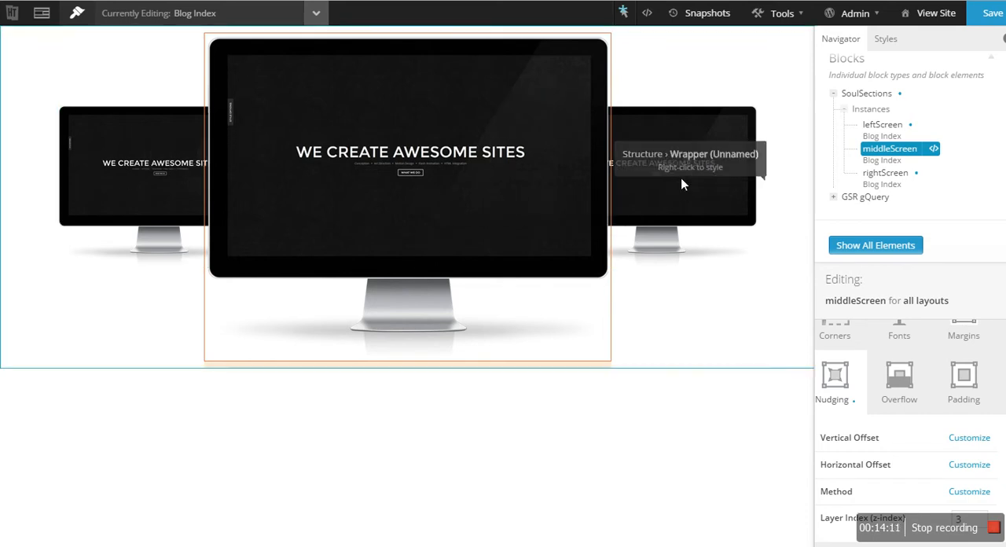
- Save the layout, view the live site and reload the page to check how the three screens overlap
left_click(990, 15)
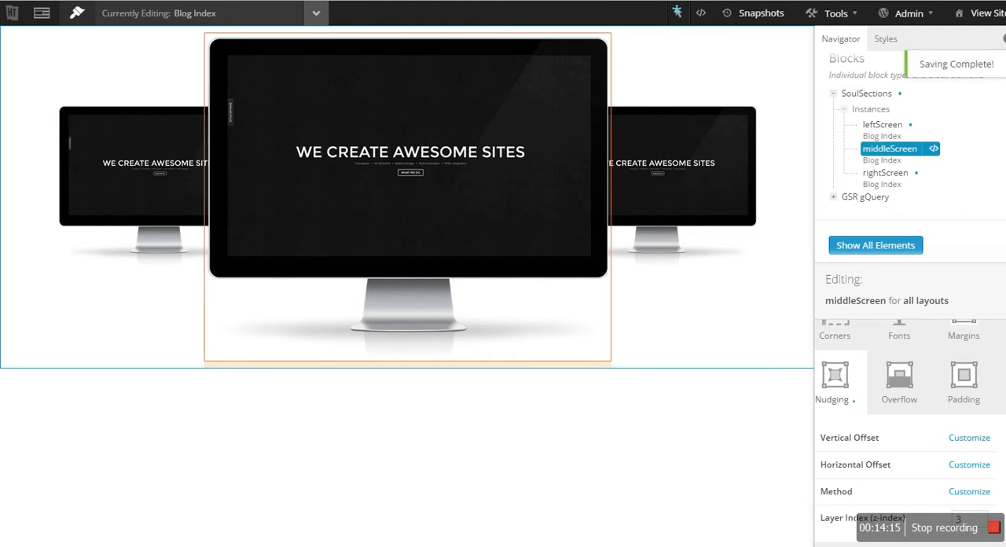
left_click(985, 12)
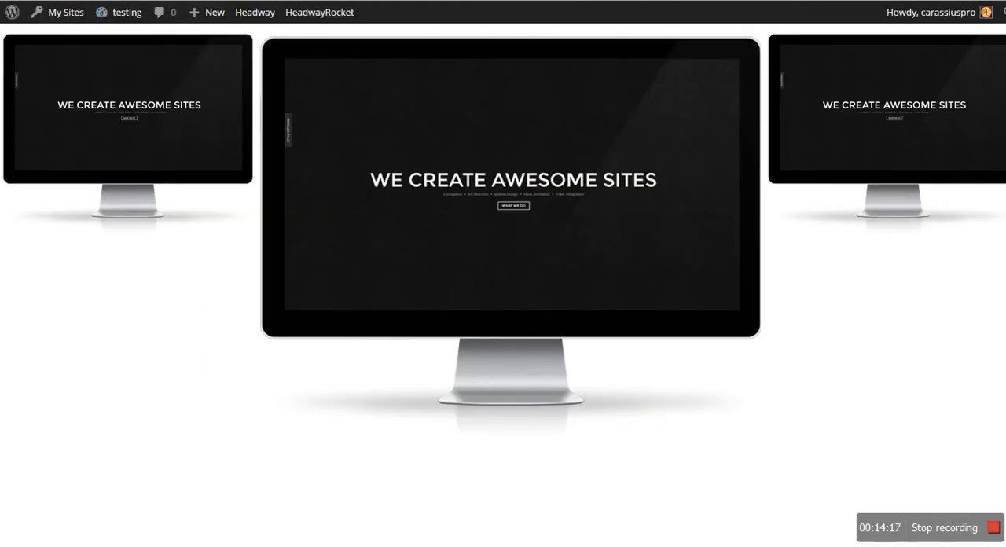
key("F5")
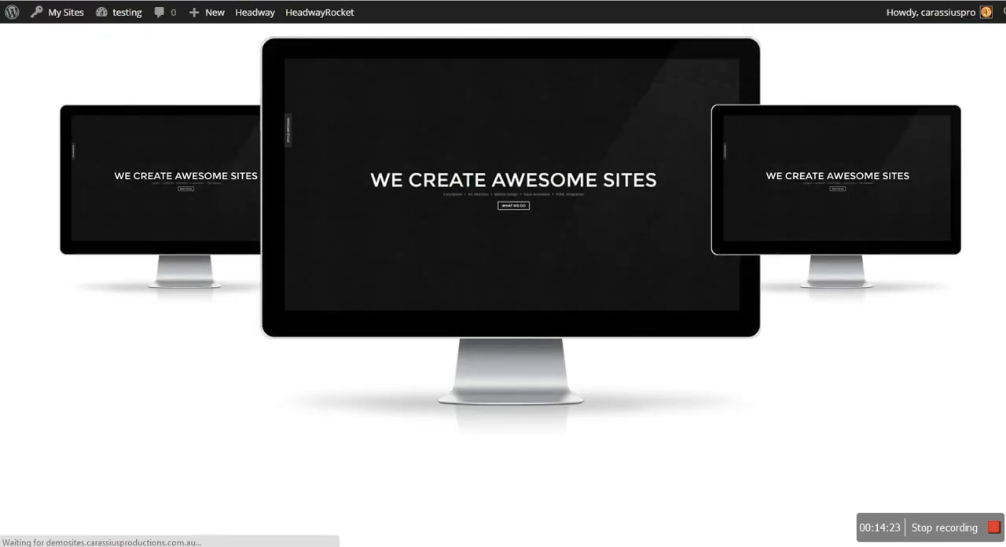
key("F5")
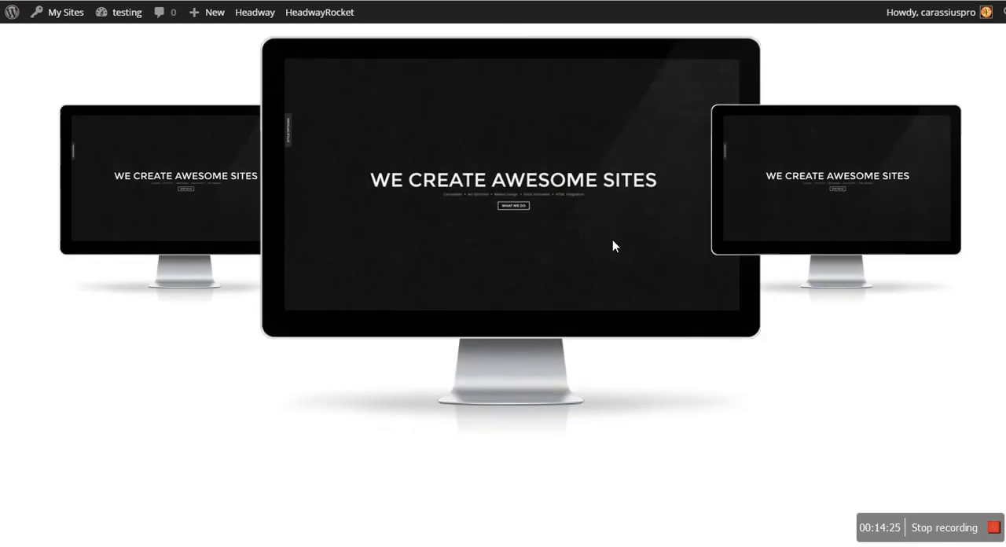
- Return to the visual editor and set the rightScreen instance's layer index (z-index) to 1 in its nudging options
key("ctrl+Tab")
right_click(714, 179)
left_click(773, 215)
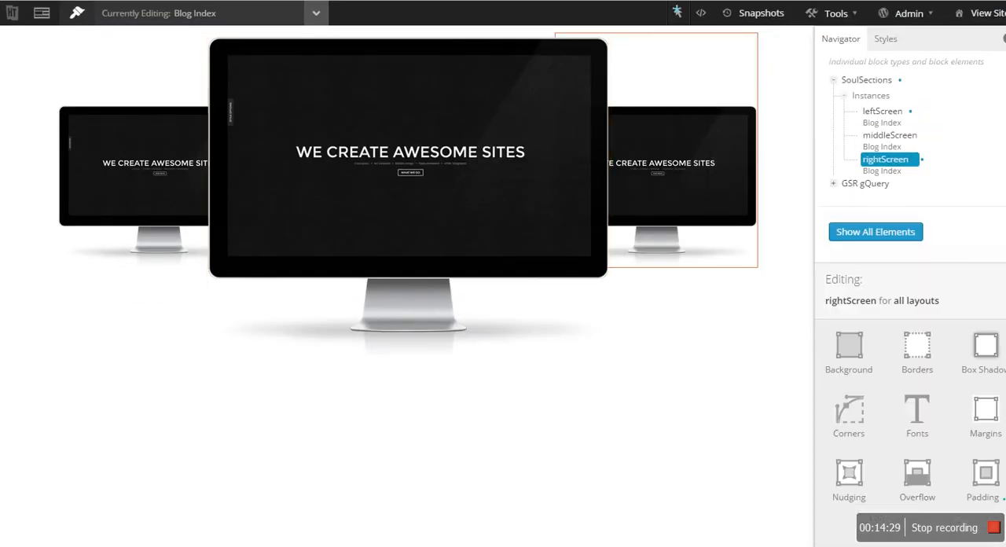
key("F11")
left_click(668, 501)
scroll(704, 504, "down", 1)
left_click(785, 515)
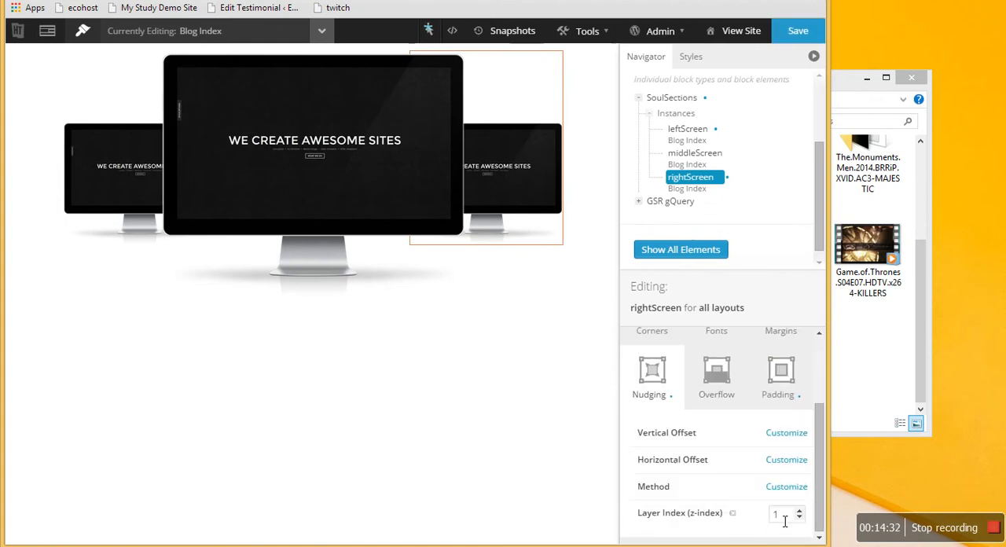
- Customize the layer index (z-index) of the leftScreen instance in its nudging options and save the layout
right_click(129, 204)
left_click(161, 222)
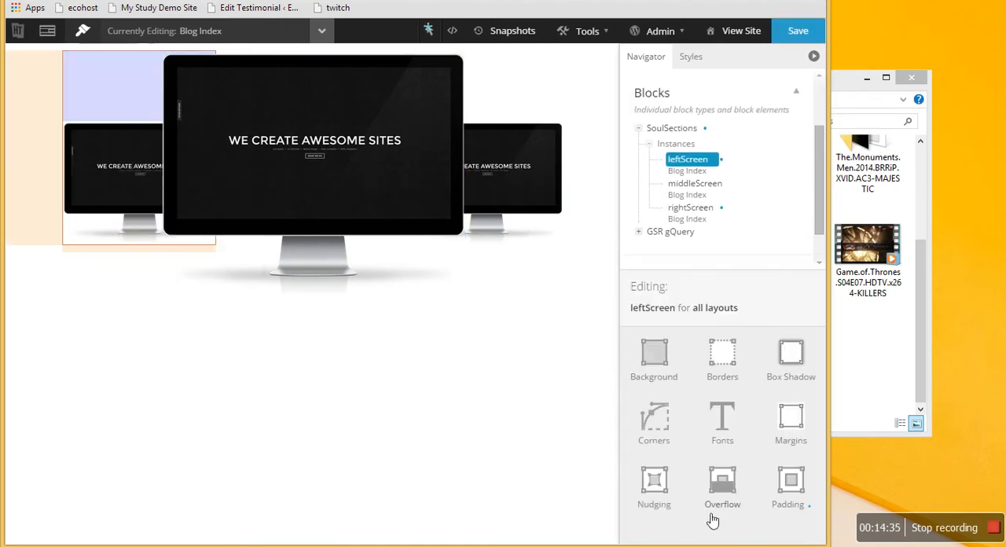
left_click(660, 487)
left_click(785, 512)
left_click(797, 30)
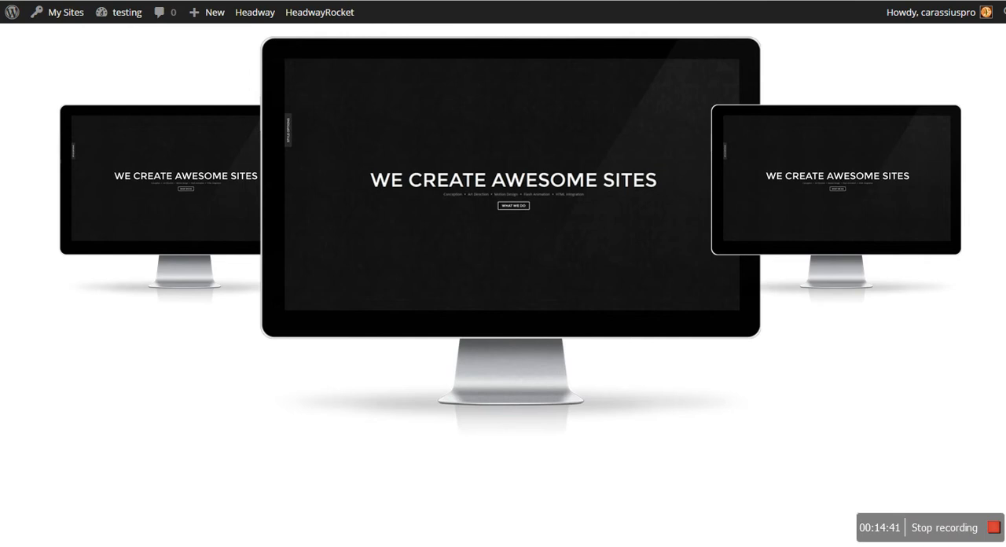
- Set the middleScreen instance's layer index (z-index) to 1000 in its nudging options and save the layout
key("F5")
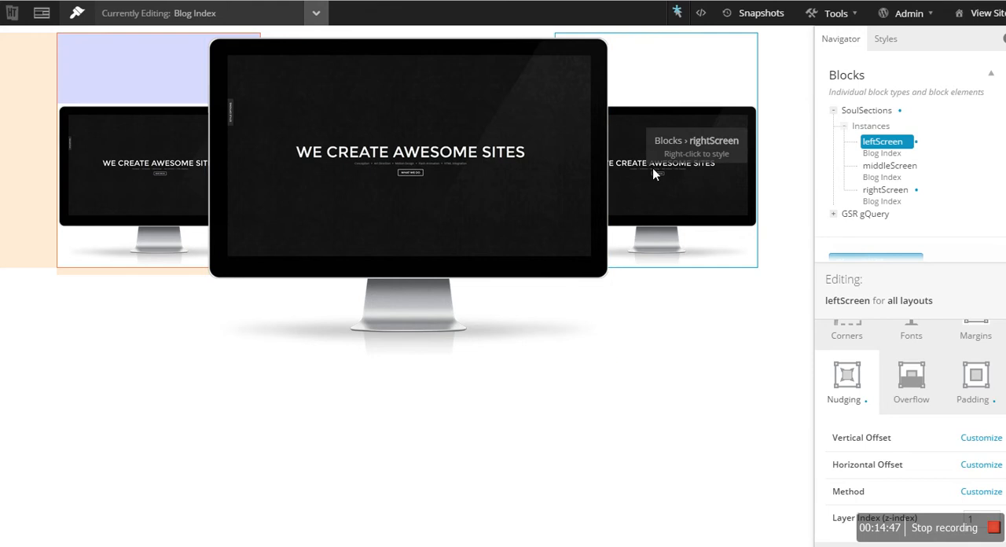
right_click(595, 309)
left_click(636, 353)
key("F11")
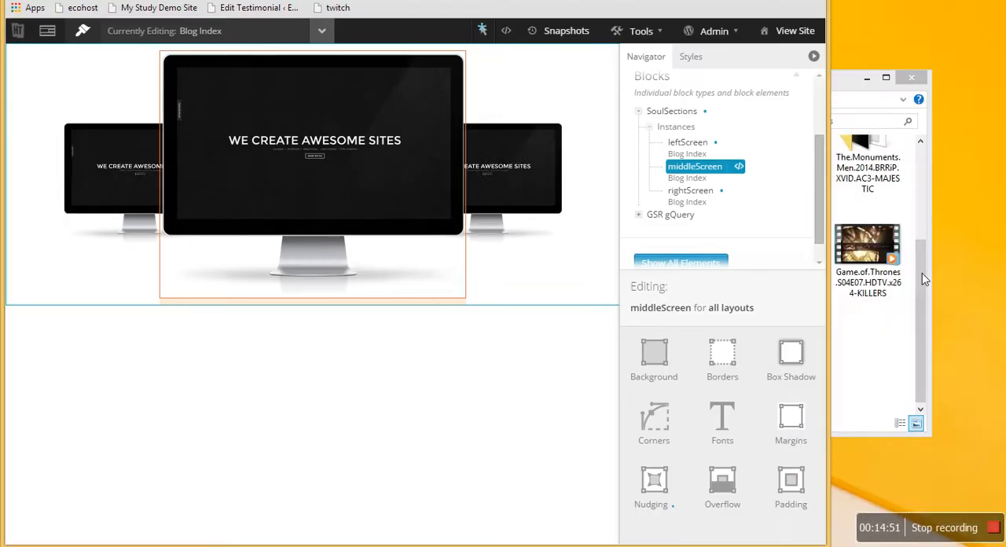
left_click(657, 496)
left_click(784, 515)
type("3")
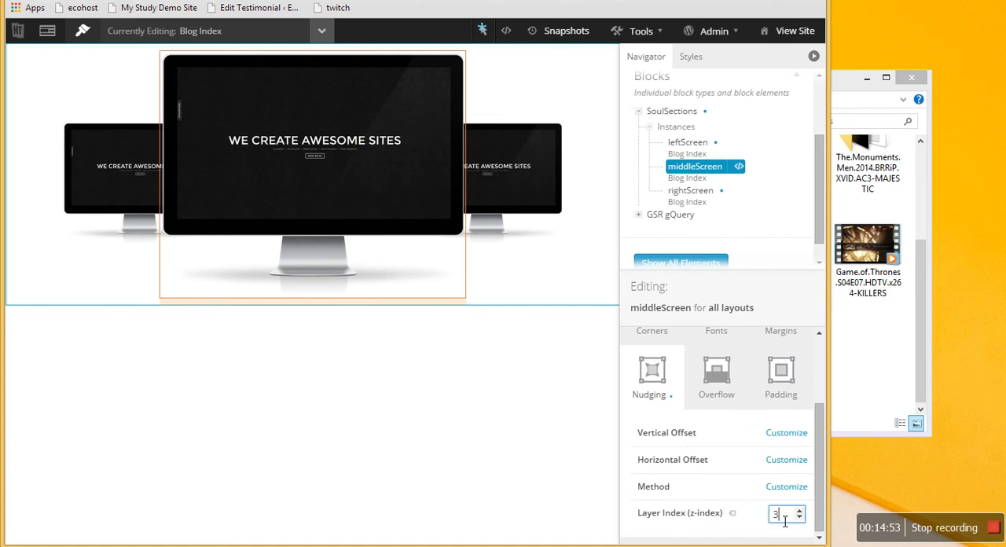
type("1000")
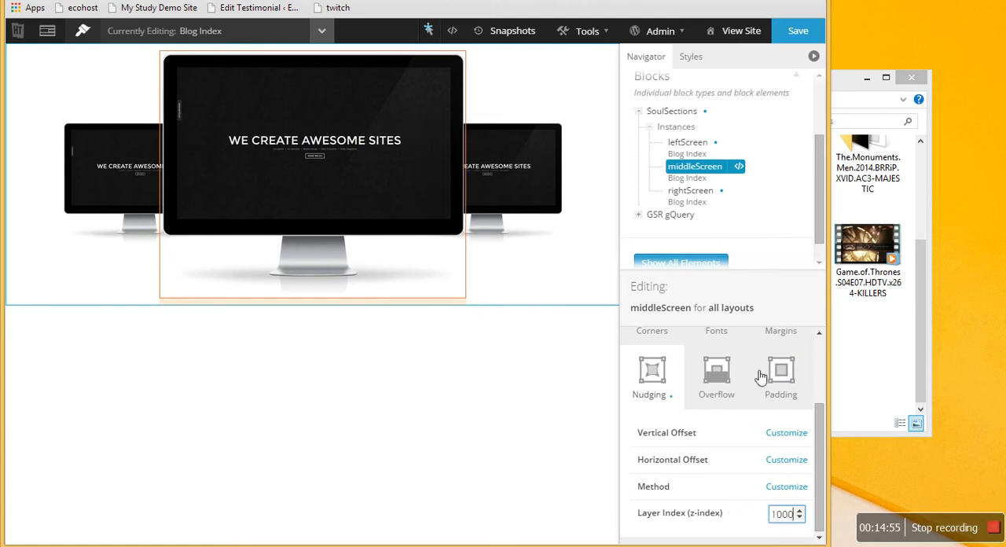
left_click(800, 36)
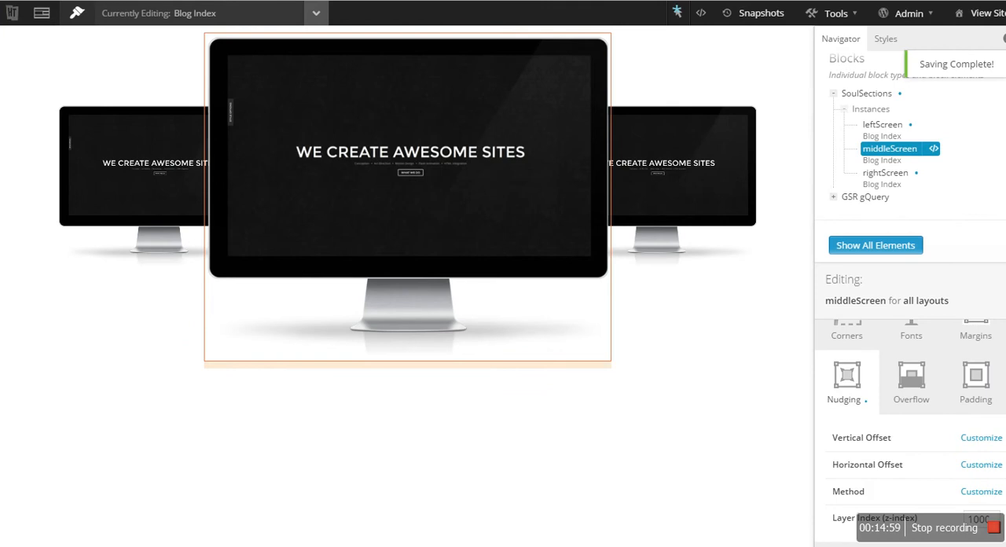
- View the live site and inspect the middle screen's image element and its style rules in the developer tools
left_click(74, 0)
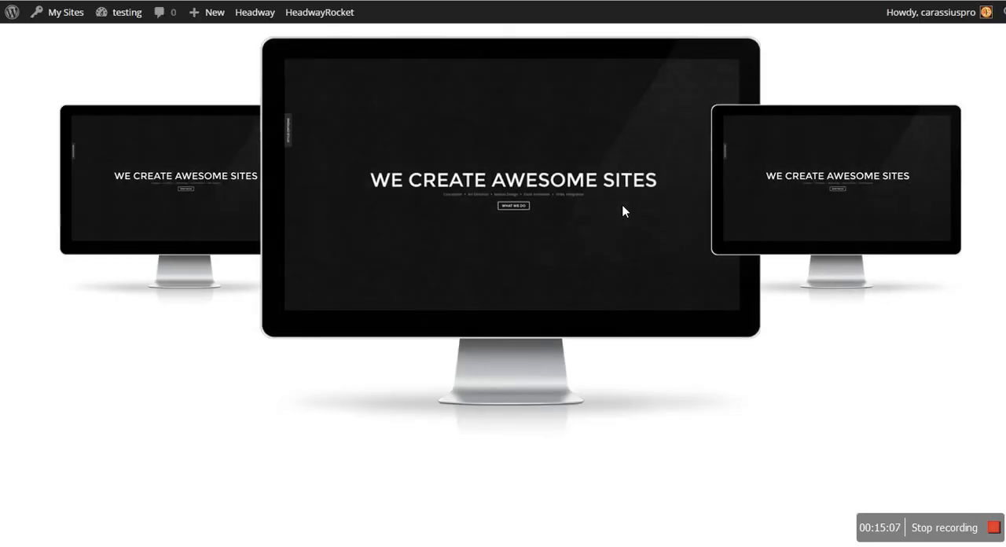
right_click(861, 166)
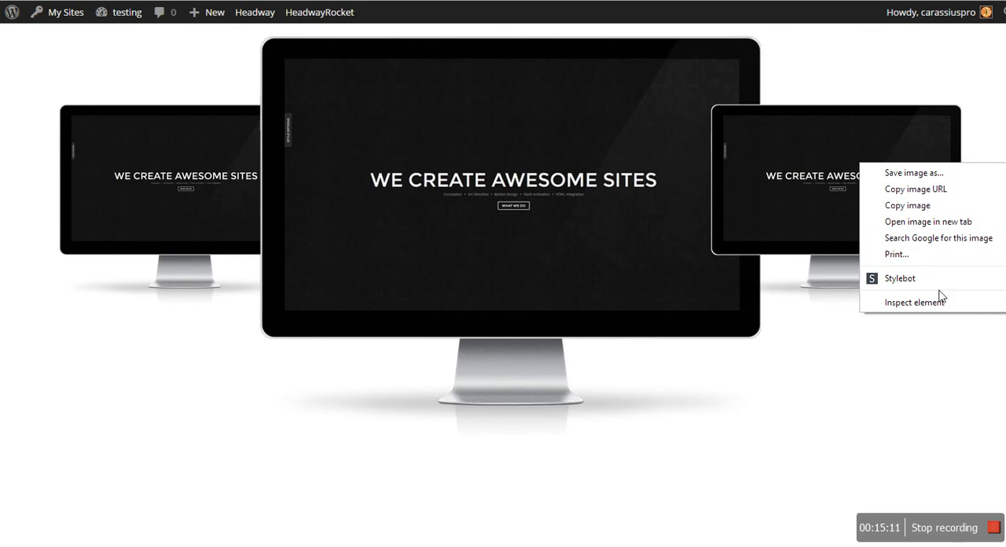
right_click(476, 121)
left_click(559, 267)
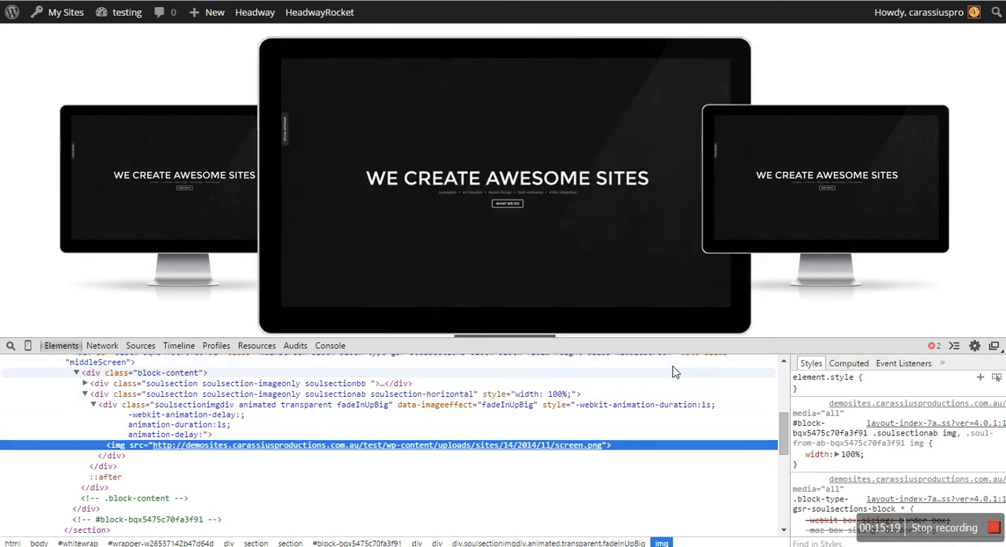
left_click(979, 377)
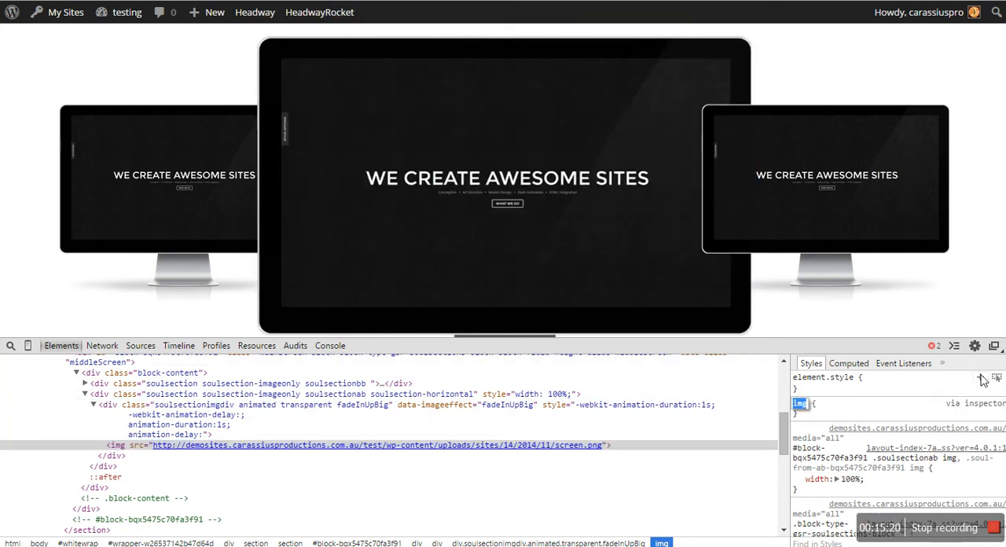
left_click(834, 417)
key("F12")
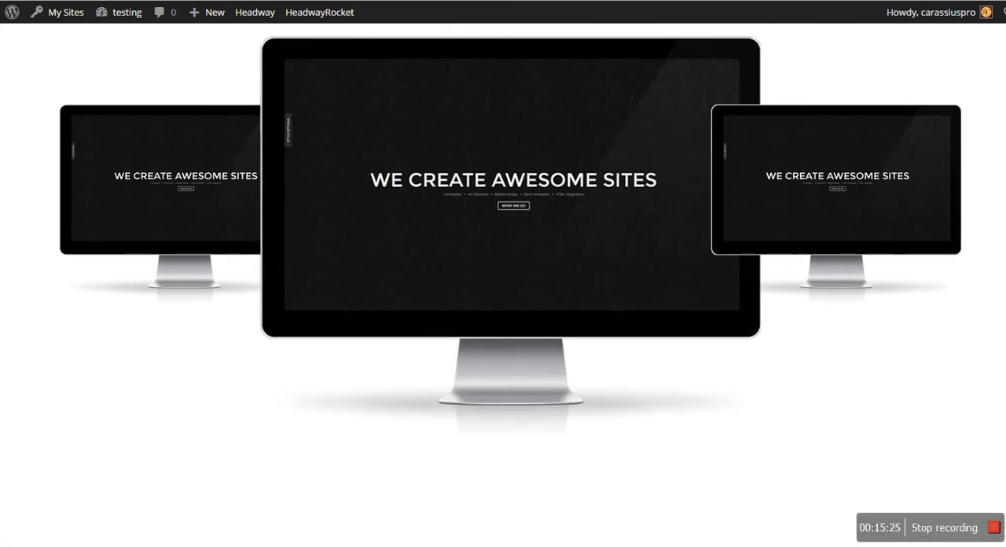
- Open the WordPress admin at demosites.carassiusproductions.com.au/wp-admin in a new browser tab
key("ctrl+Tab")
key("ctrl+Tab")
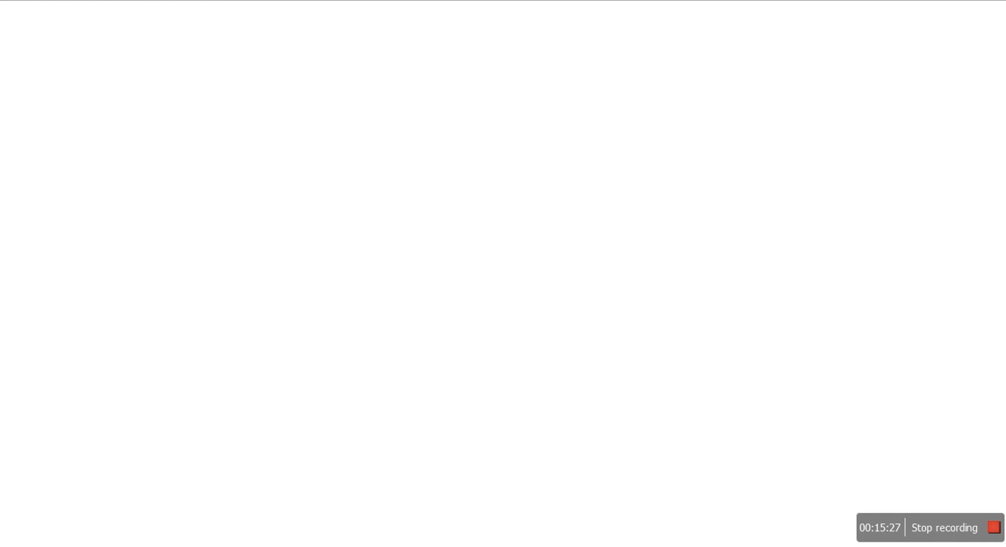
type("head")
key("BackSpace")
key("BackSpace")
key("BackSpace")
key("BackSpace")
key("BackSpace")
type("demo")
key("Down")
key("Down")
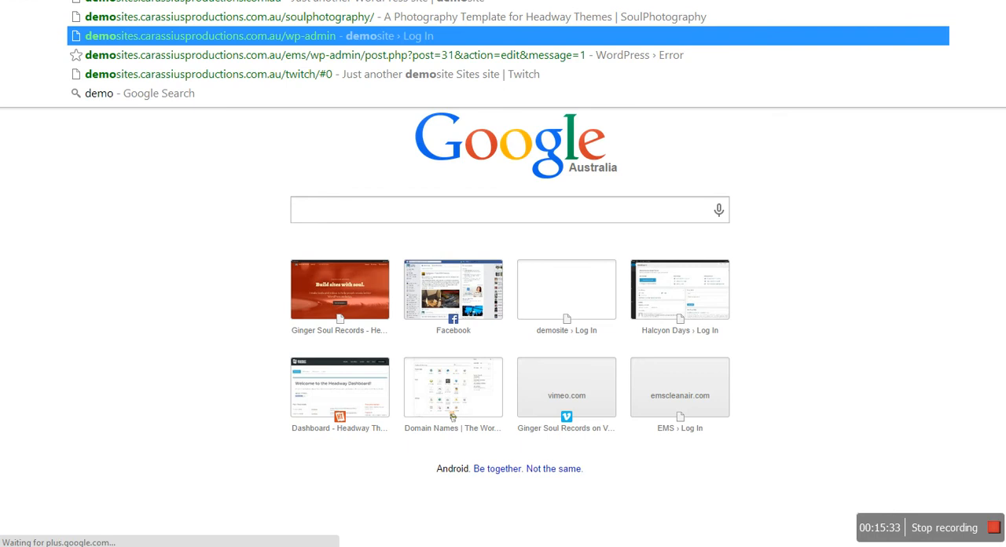
left_click(365, 24)
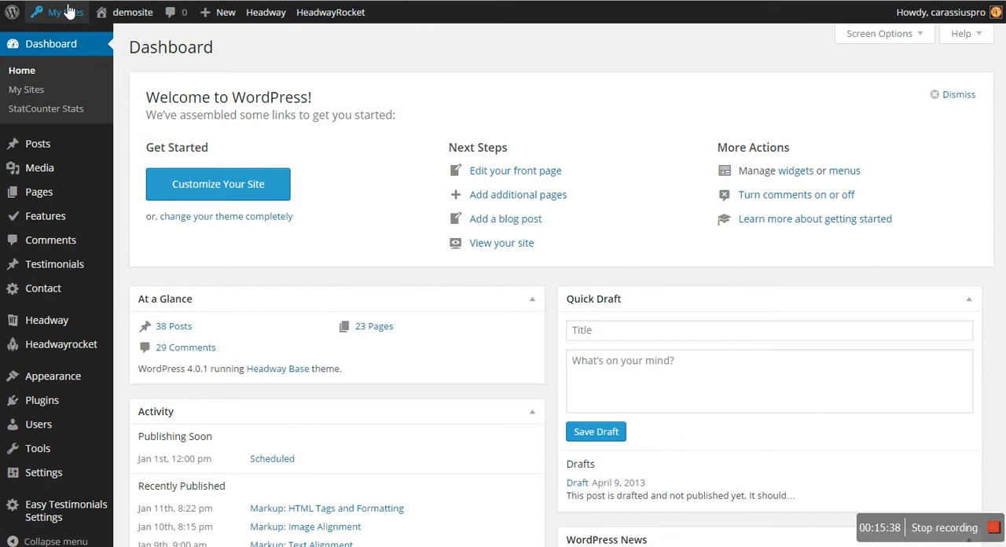
- Switch to the FlatUI site's dashboard and open its Front Page in the Headway visual editor's design mode
mouse_move(69, 11)
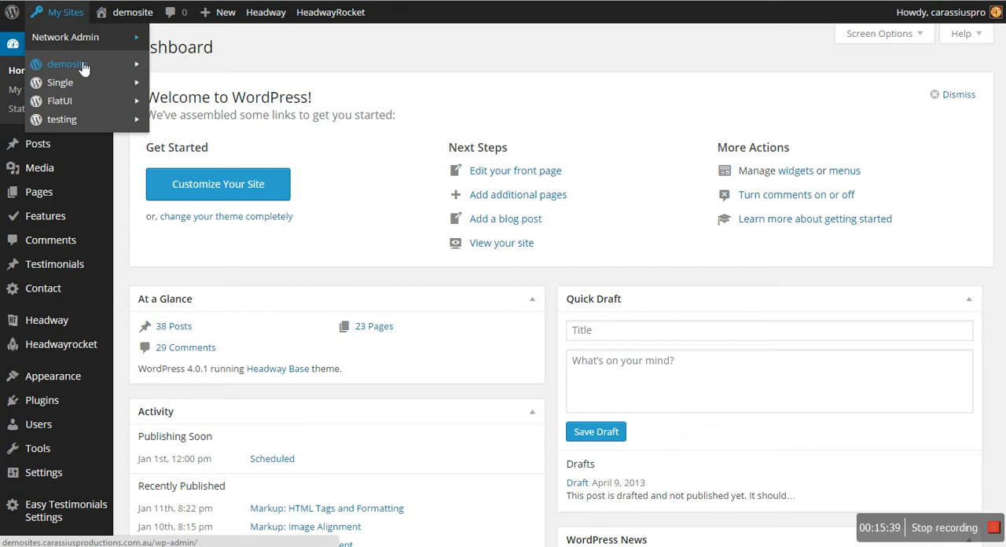
mouse_move(83, 103)
left_click(194, 101)
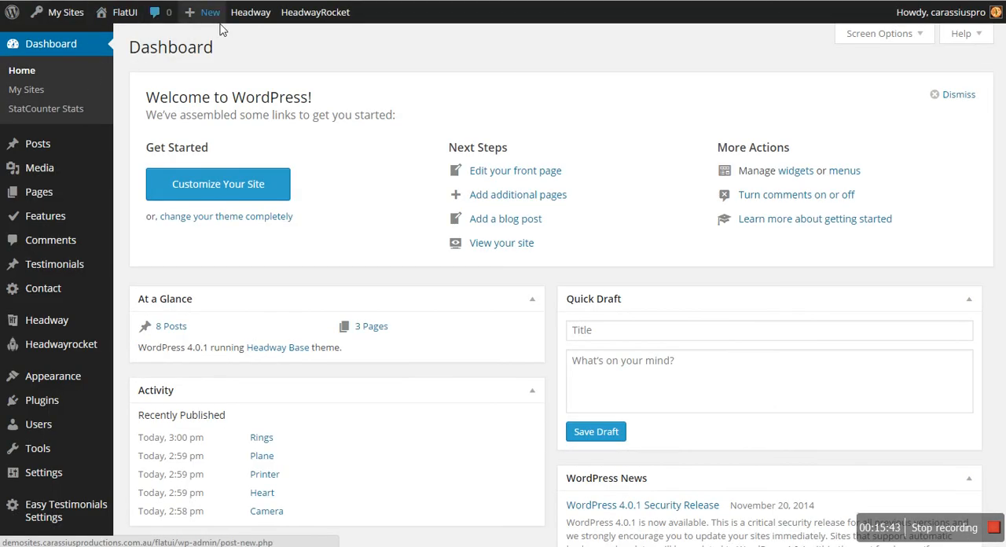
mouse_move(249, 11)
mouse_move(260, 37)
left_click(380, 58)
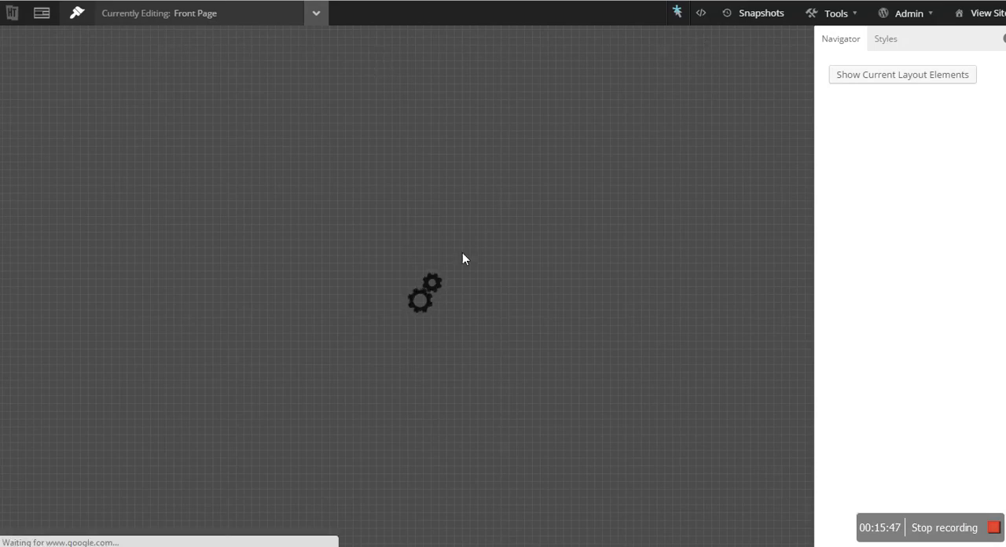
- Examine the nudging options of the middleScreen instance on the FlatUI Front Page
scroll(473, 389, "down", 10)
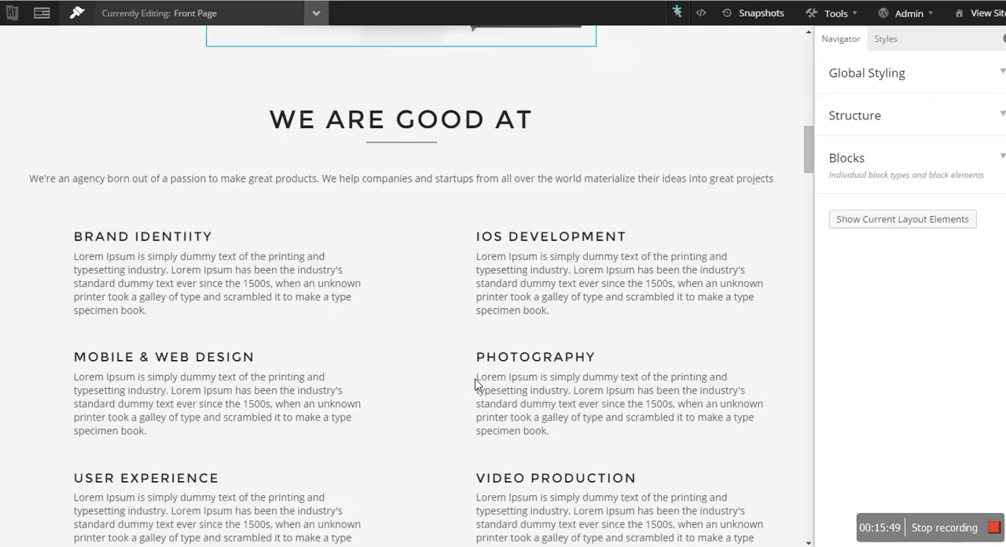
scroll(476, 314, "up", 4)
right_click(472, 223)
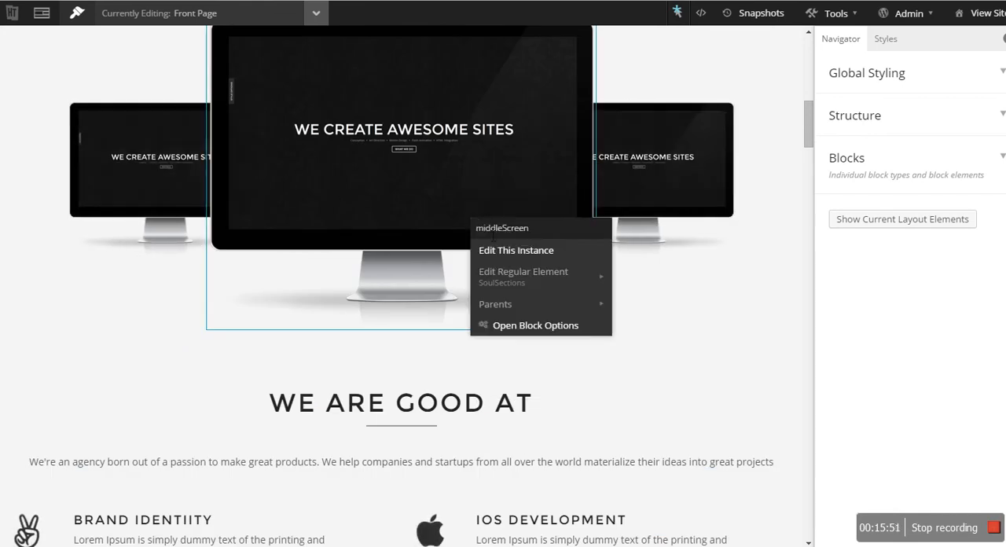
left_click(530, 253)
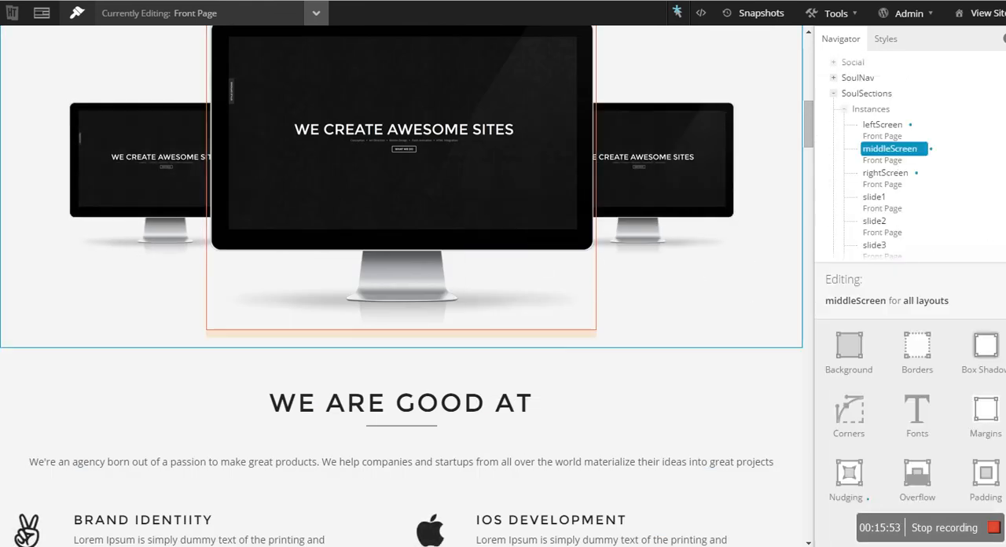
left_click(849, 475)
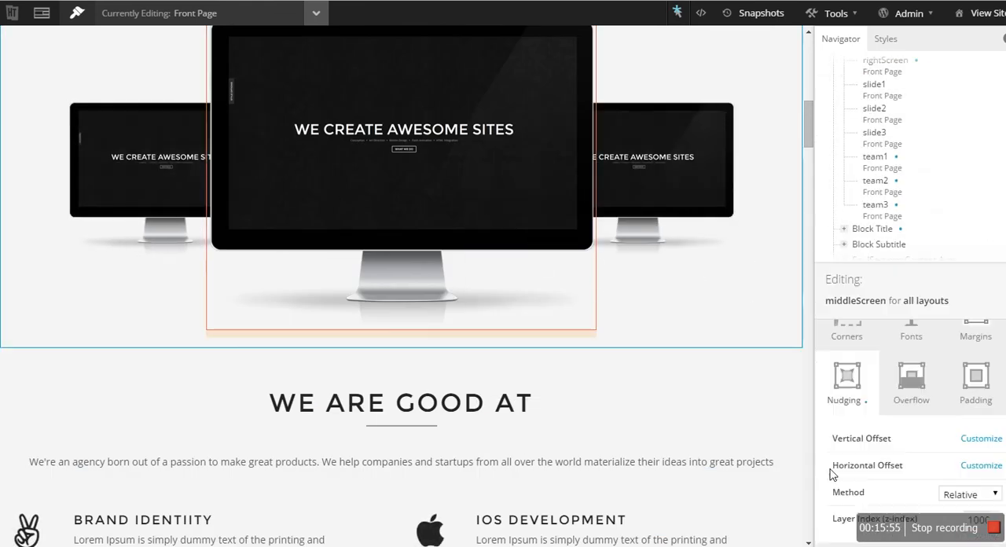
scroll(787, 501, "down", 1)
scroll(786, 497, "down", 4)
- Return to the Blog Index editor, set the middleScreen instance's nudging method to Relative and save the layout
key("ctrl+Tab")
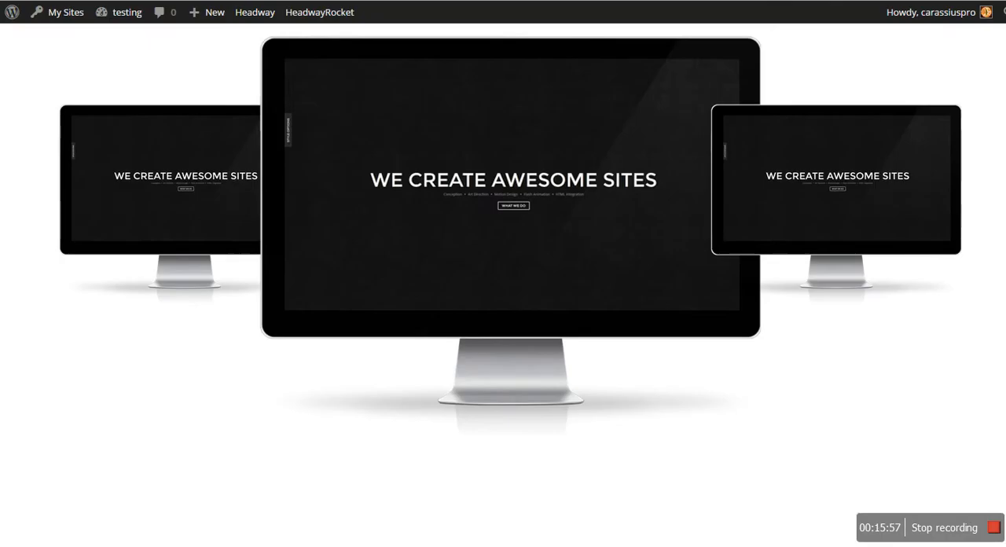
key("ctrl+shift+Tab")
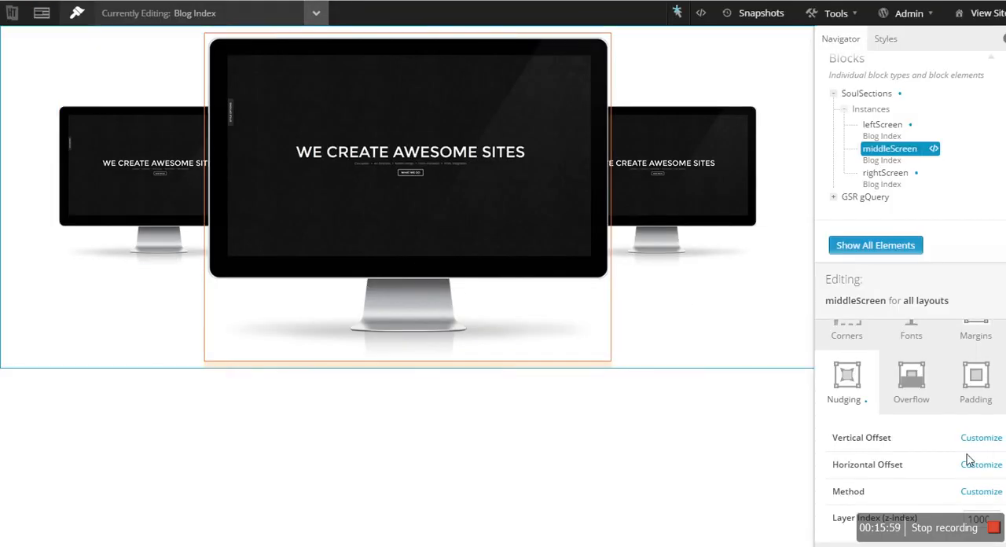
left_click(981, 491)
left_click(970, 493)
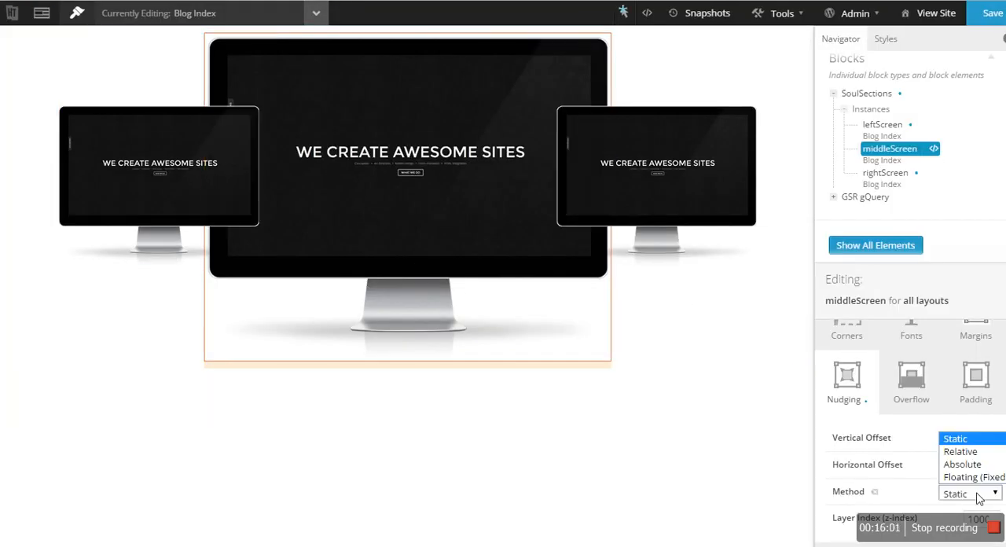
left_click(960, 452)
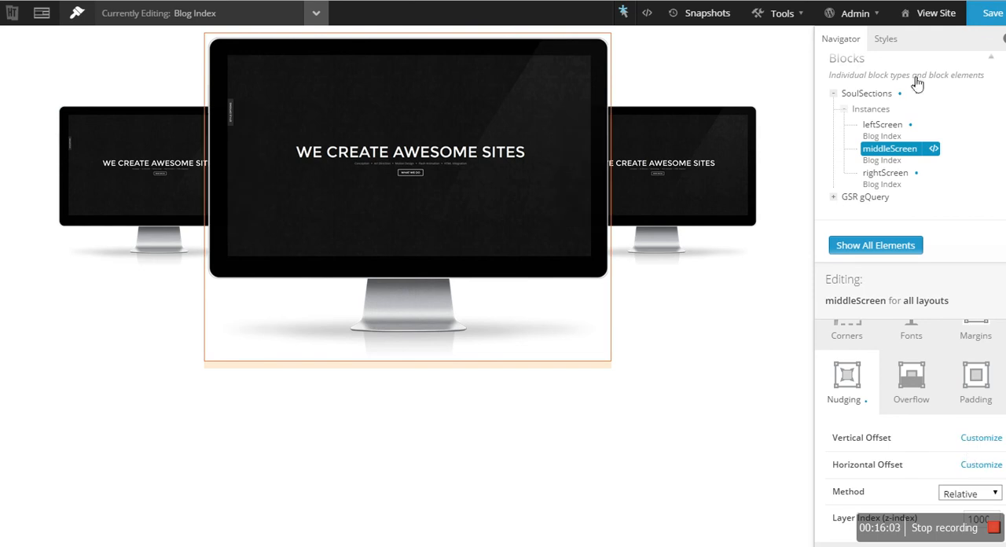
left_click(988, 20)
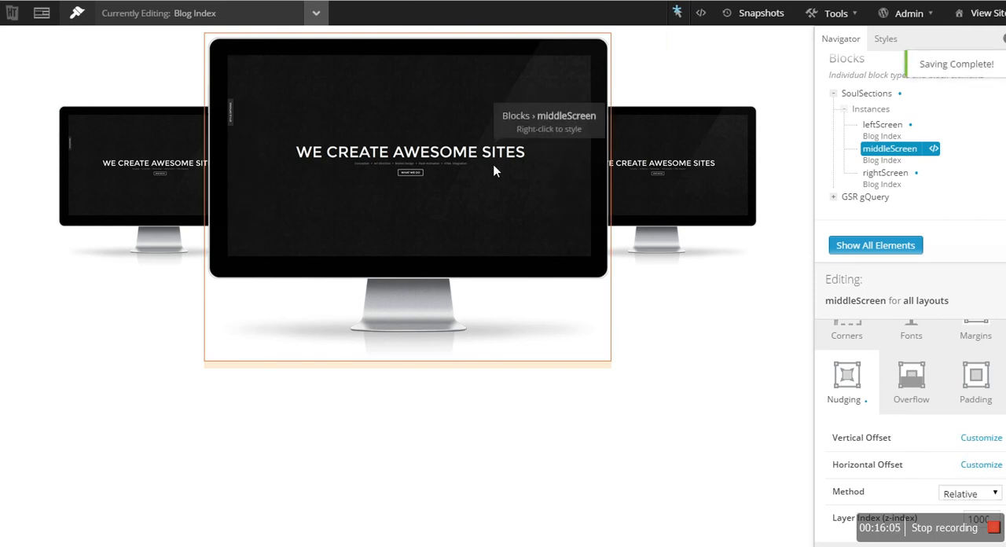
- Reload the live testing site and narrow the browser window to check the screens' overlap and scaling
key("ctrl+Tab")
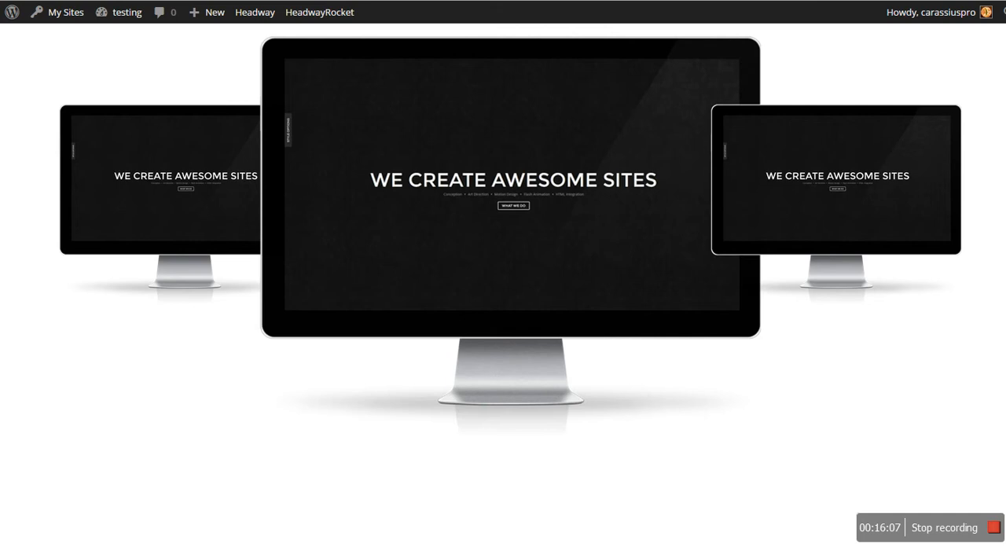
key("F5")
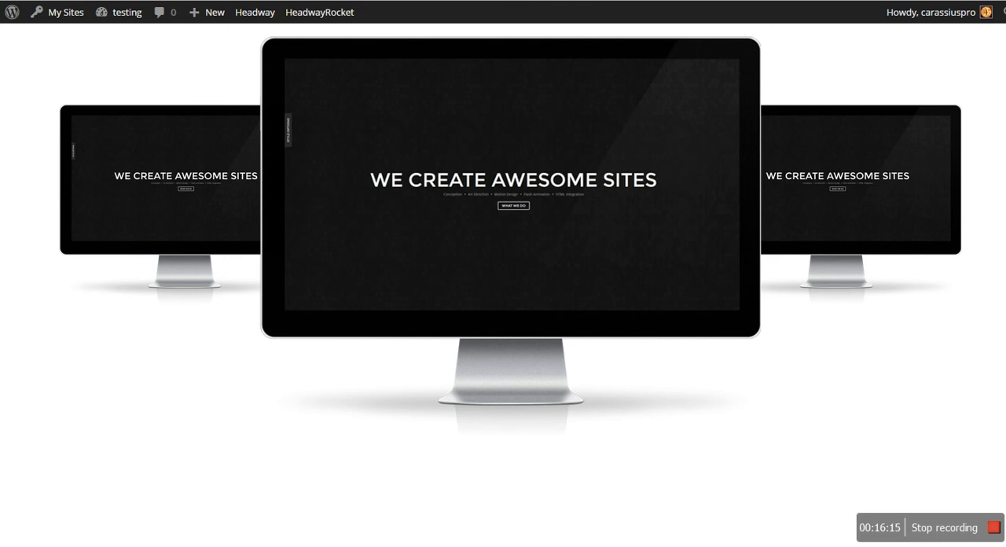
key("F11")
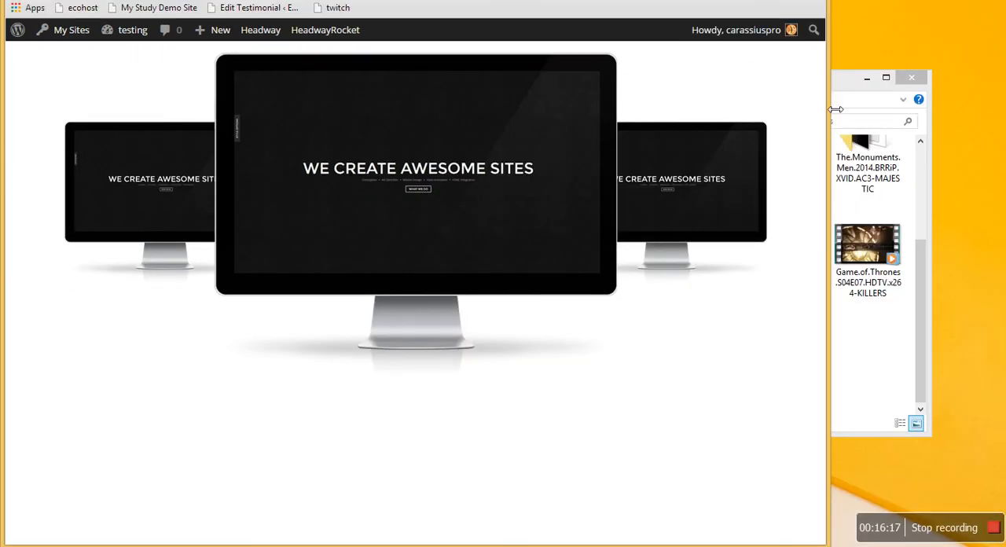
left_click_drag(839, 108, 591, 146)
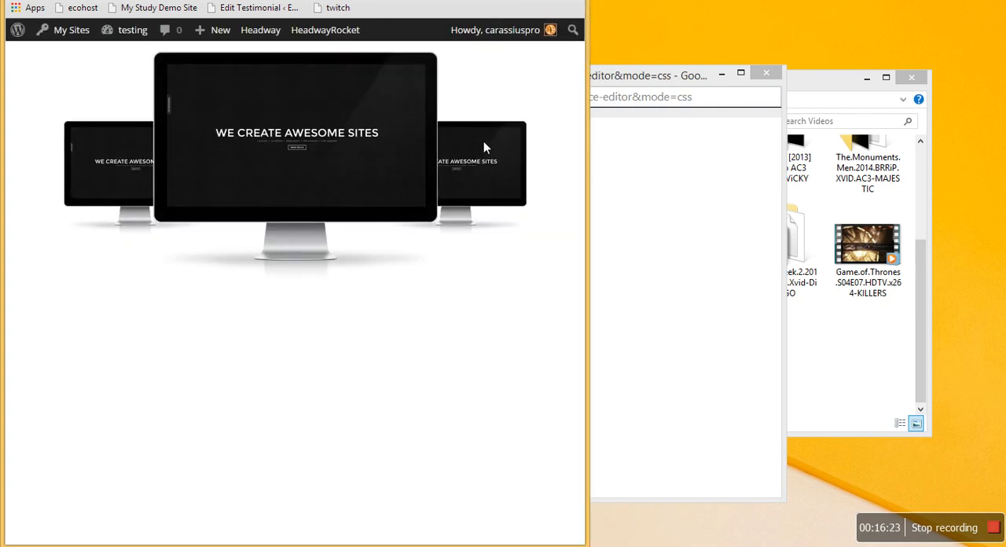
key("F11")
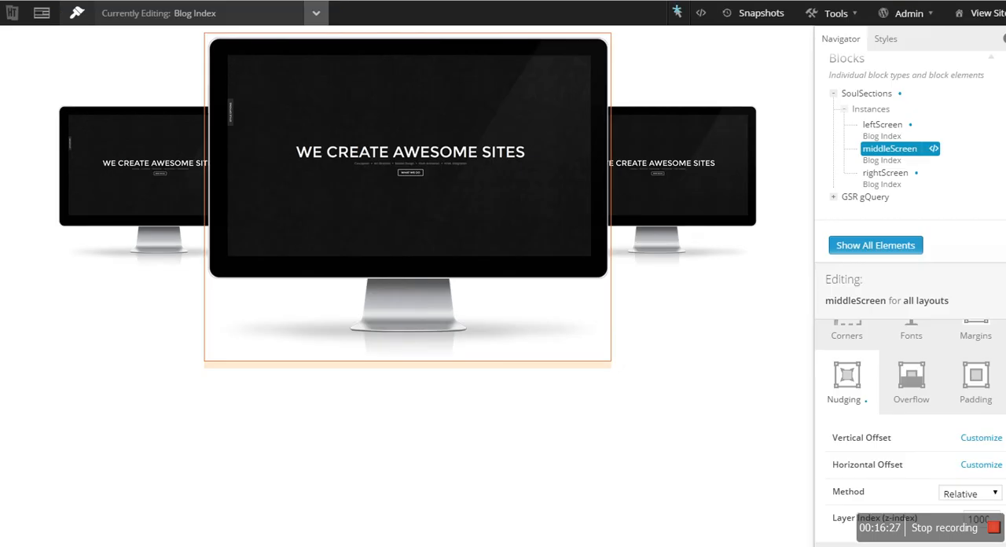
- View the live FlatUI site and preview its three screens at the 768x1024 portrait tablet size
key("ctrl+Tab")
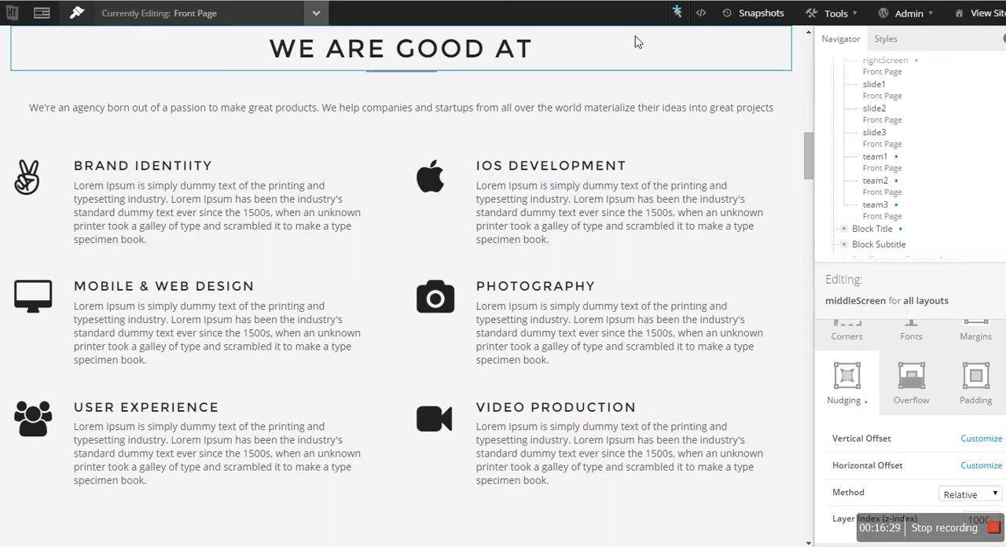
scroll(241, 36, "up", 3)
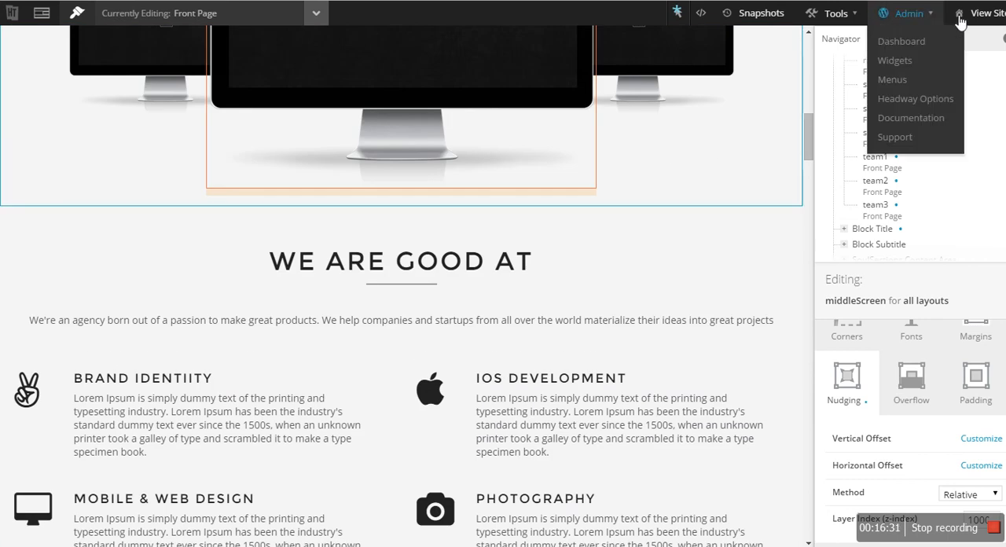
left_click(977, 16)
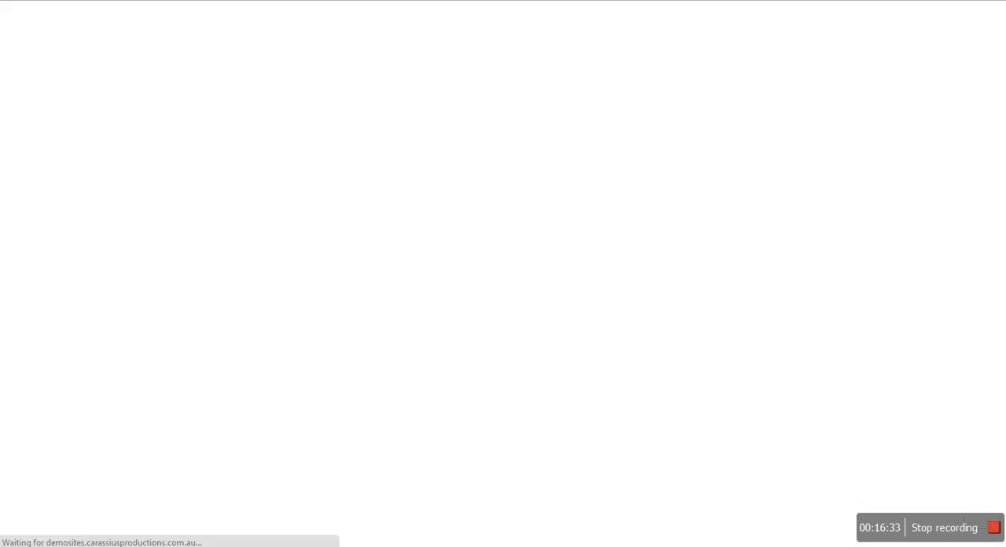
key("alt+Left")
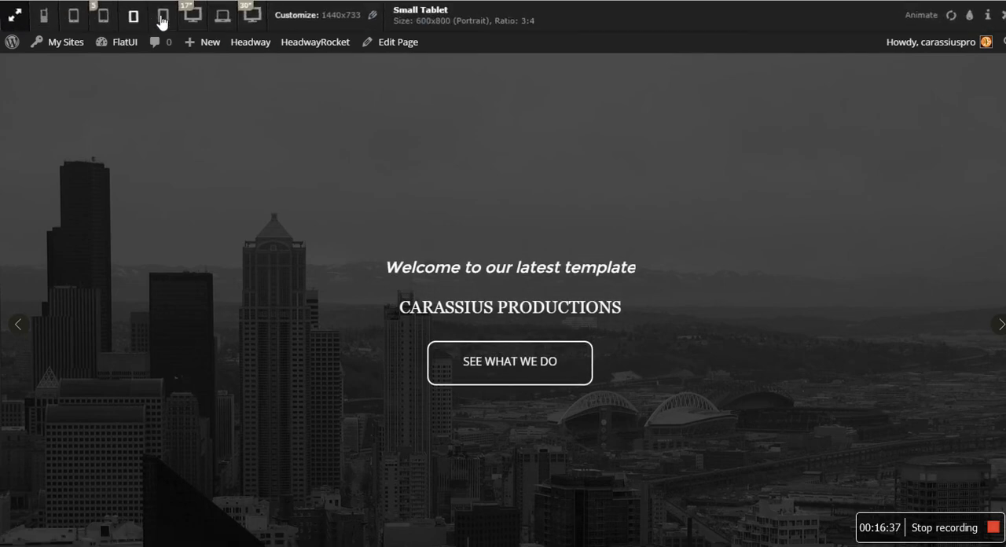
left_click(161, 17)
scroll(532, 235, "down", 10)
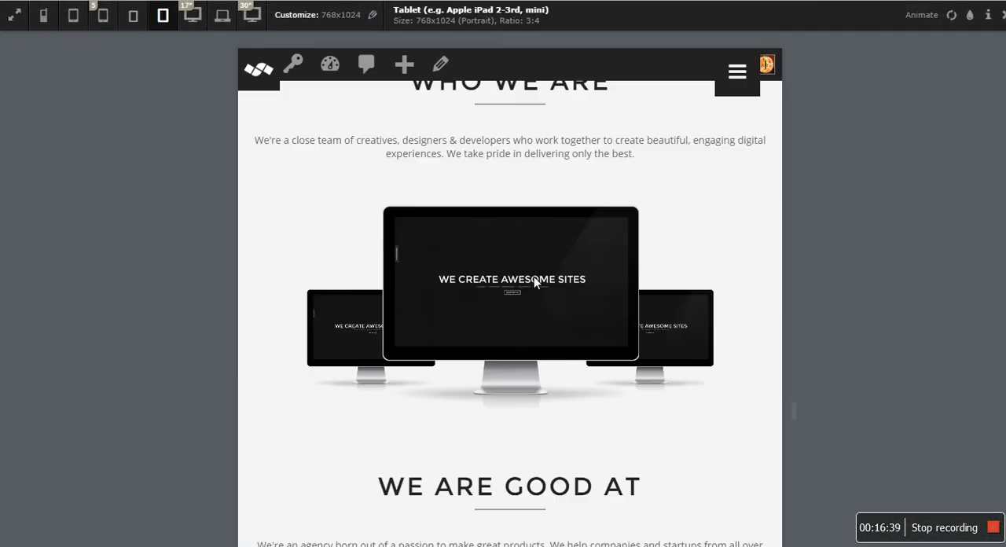
- Preview the live FlatUI site at the 600x800 small tablet size and examine how its three screens adapt
scroll(534, 282, "up", 3)
left_click(133, 15)
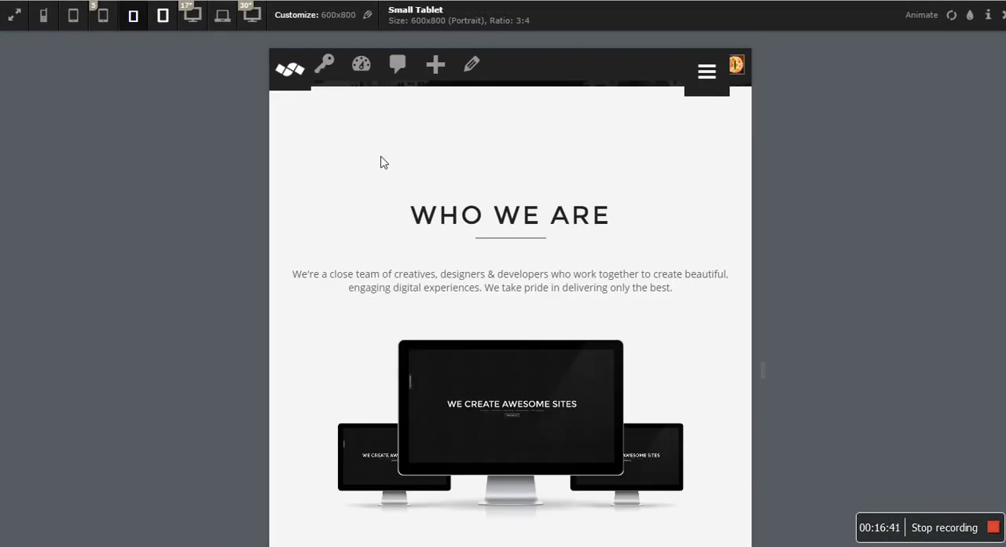
scroll(504, 218, "down", 3)
scroll(523, 245, "up", 3)
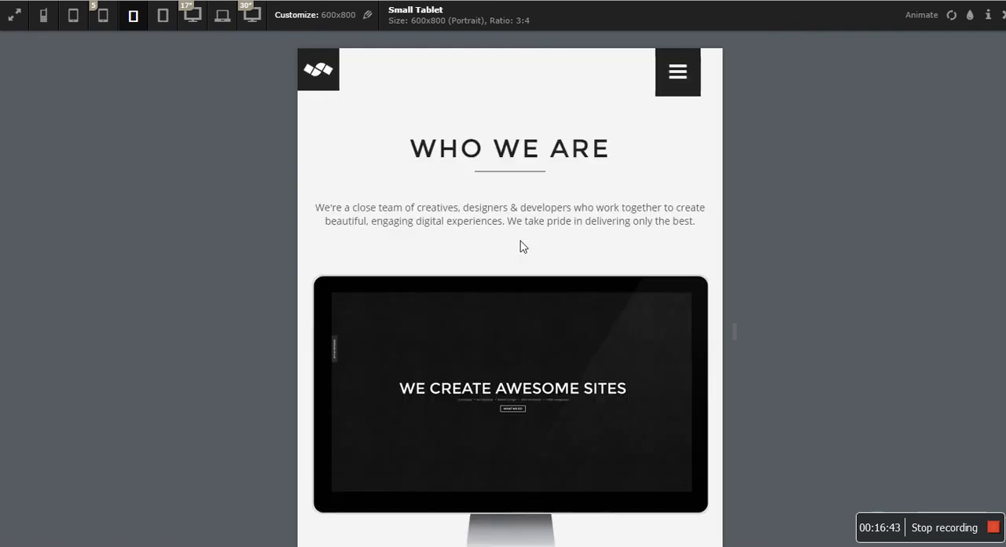
scroll(357, 356, "down", 1)
- Switch to the live testing site, examine its three screens at the 600x800 small tablet size, and close the responsive preview
key("ctrl+shift+Tab")
scroll(555, 164, "up", 3)
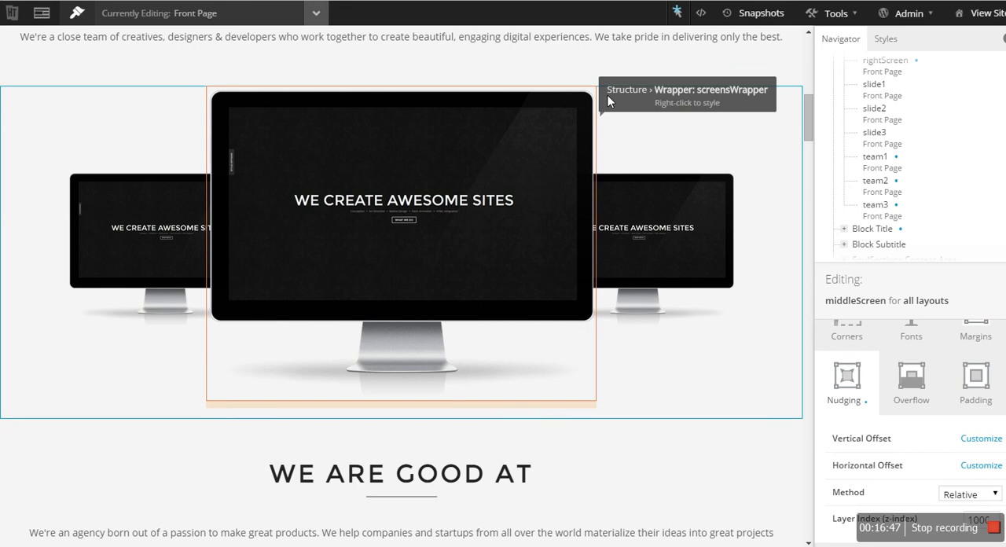
key("ctrl+Tab")
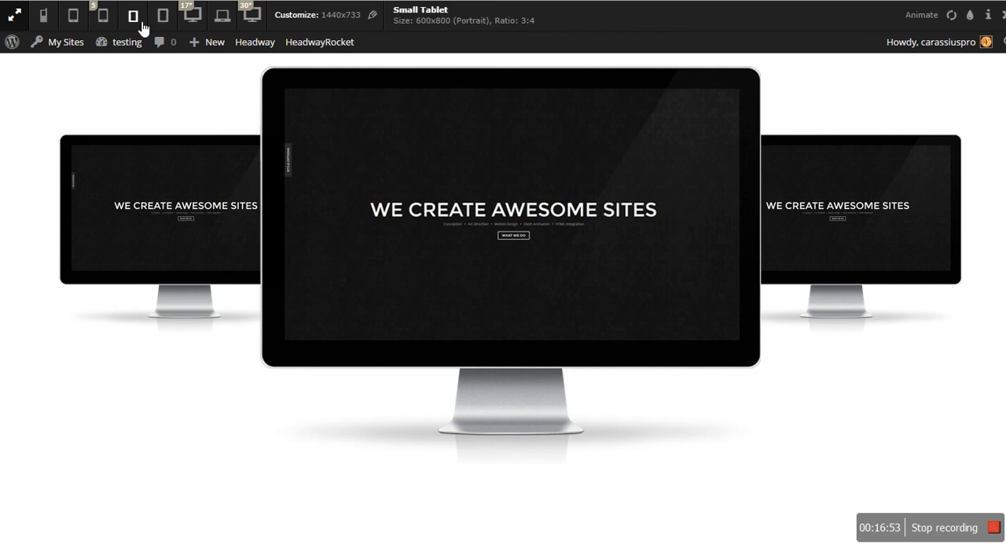
left_click(135, 16)
scroll(572, 202, "down", 3)
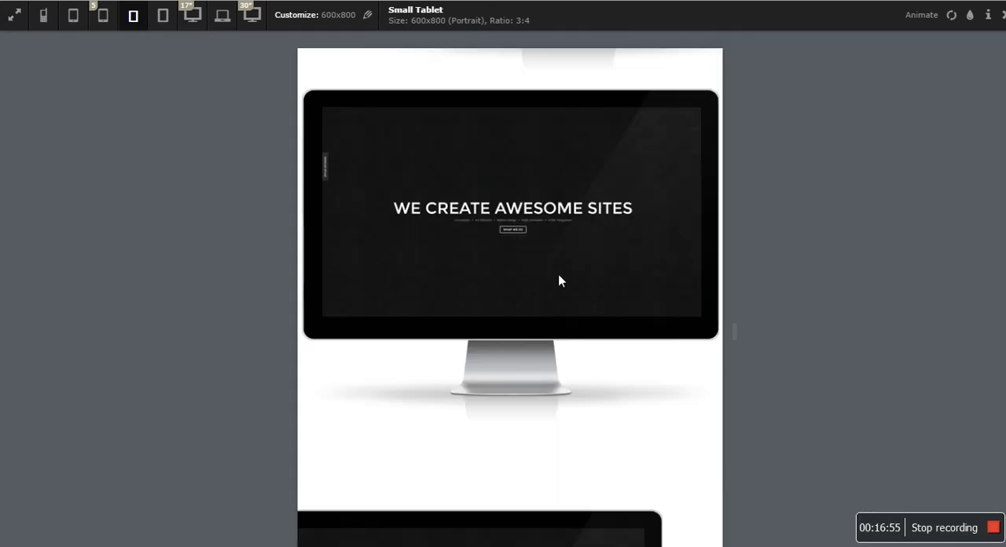
scroll(535, 333, "down", 10)
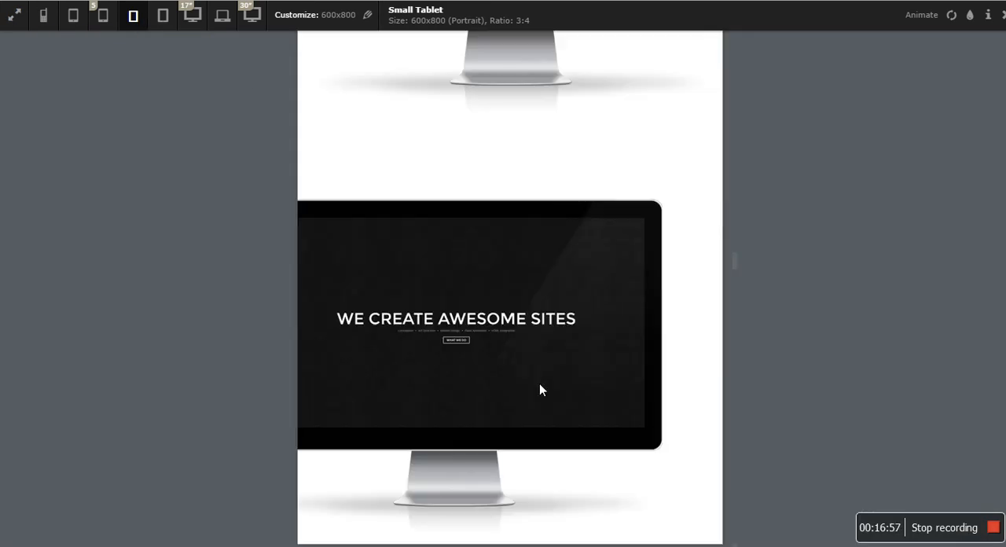
scroll(539, 383, "up", 10)
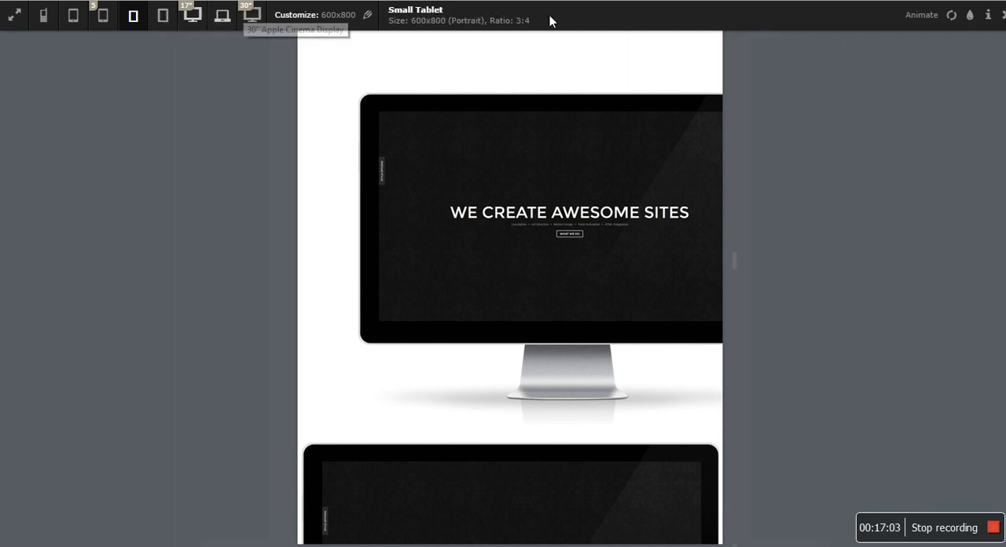
left_click(1002, 15)
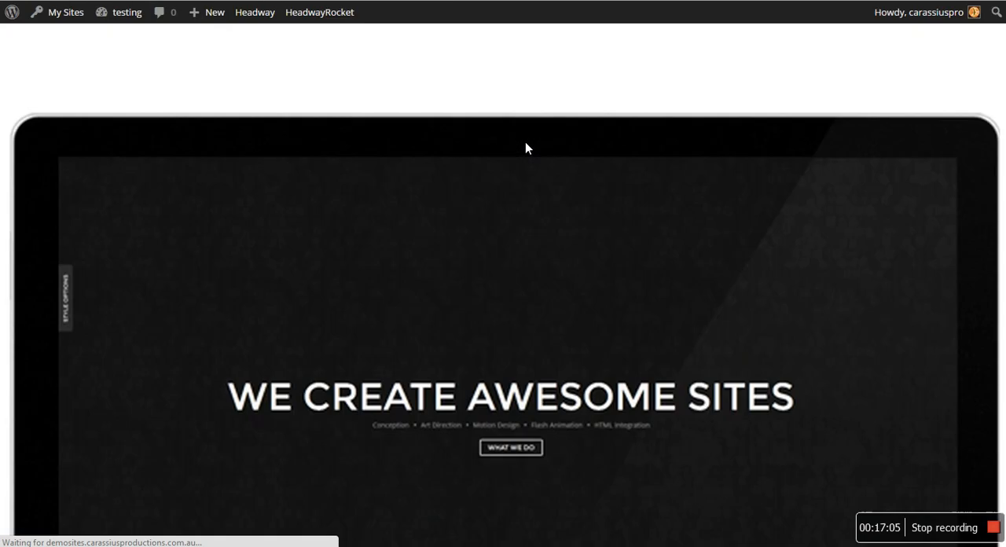